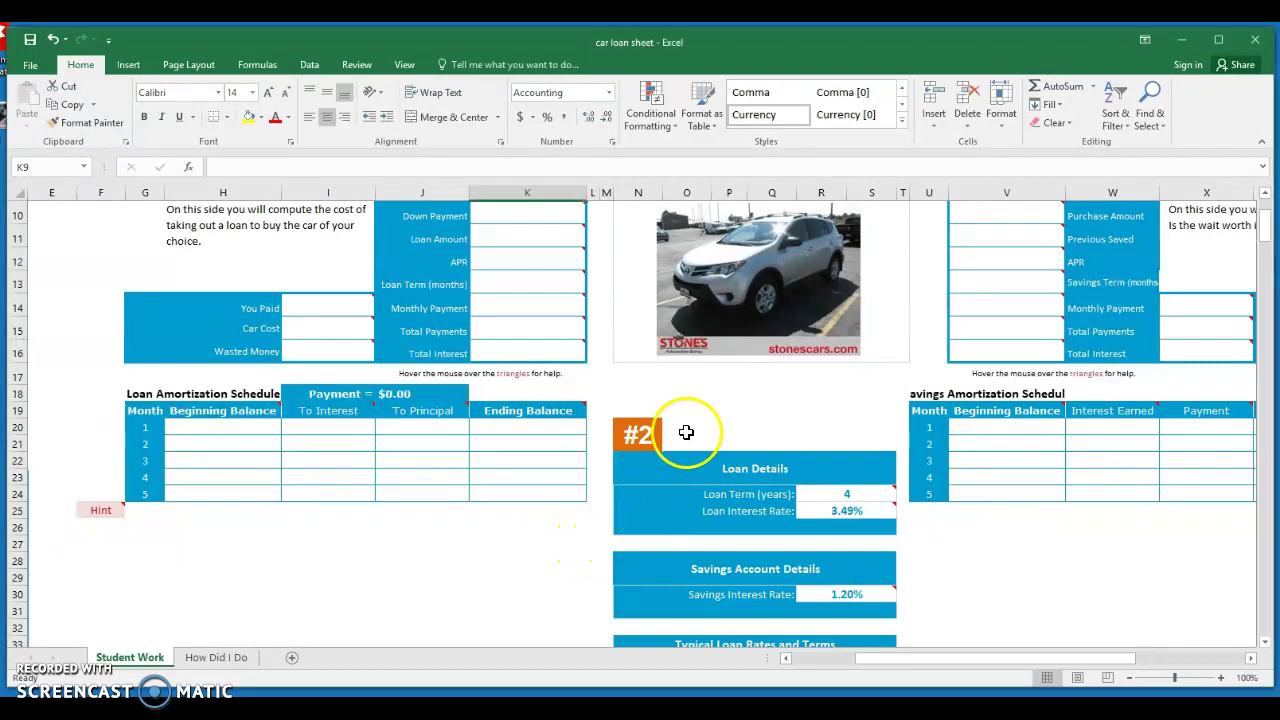
Step: Review the vehicle details and read the help notes attached to the Sales Tax and Down Payment cells
scroll(714, 443, "up", 2)
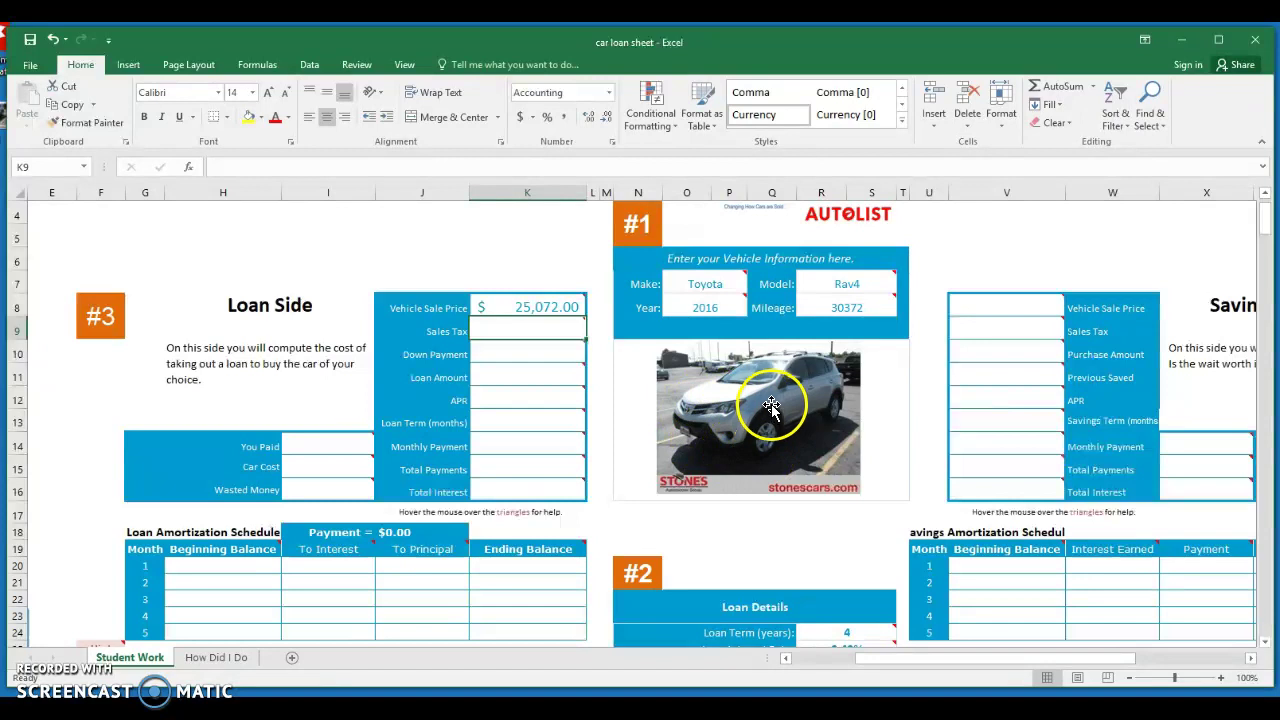
scroll(740, 445, "up", 1)
scroll(748, 430, "down", 1)
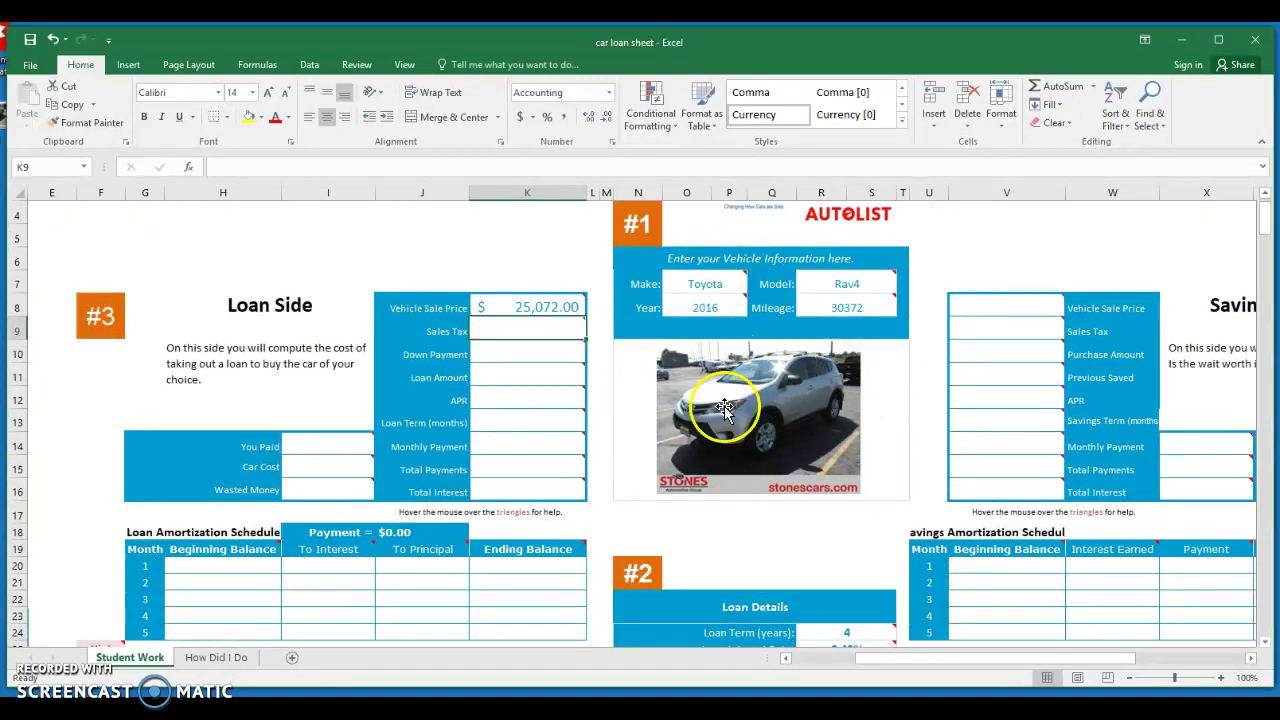
mouse_move(562, 359)
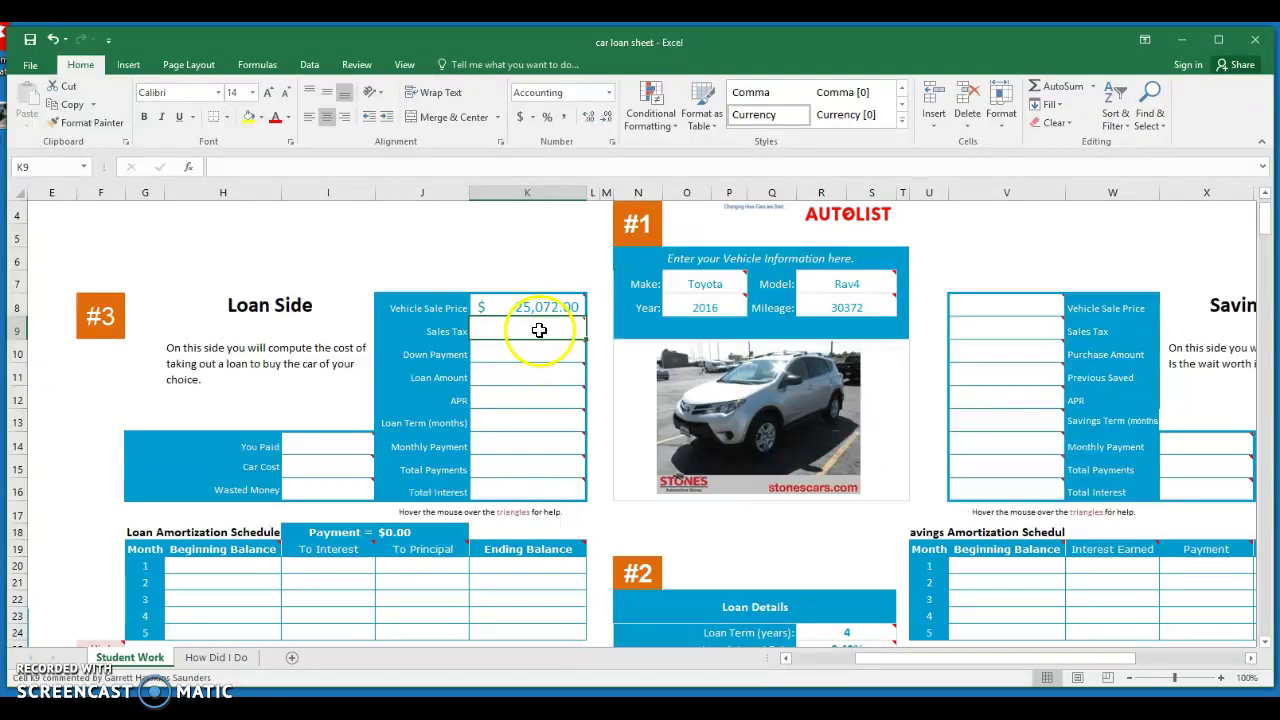
mouse_move(541, 328)
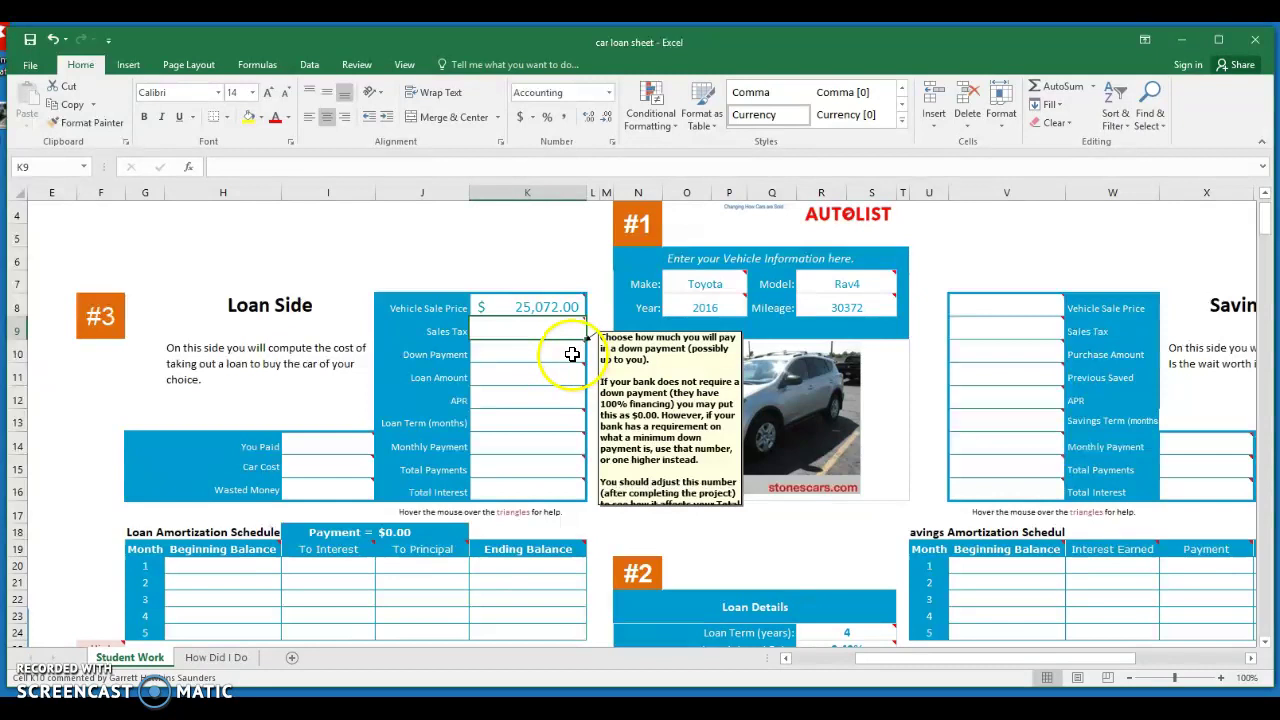
left_click(564, 343)
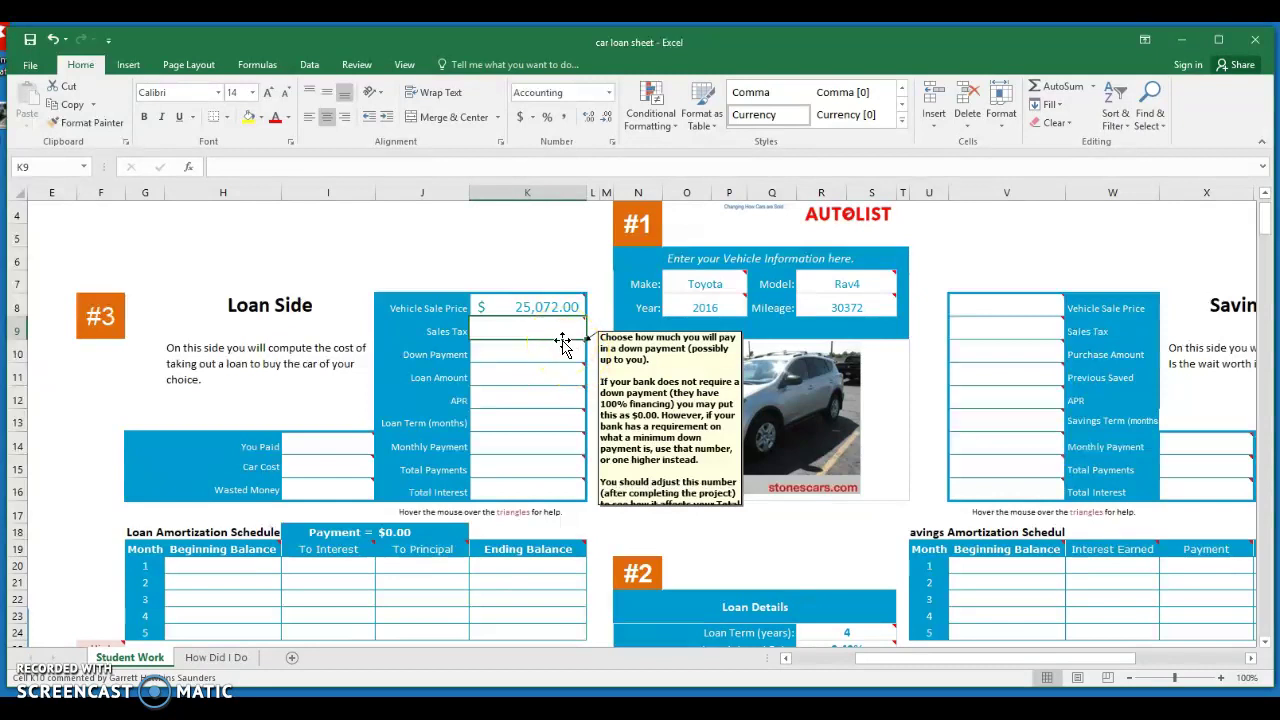
left_click(557, 316)
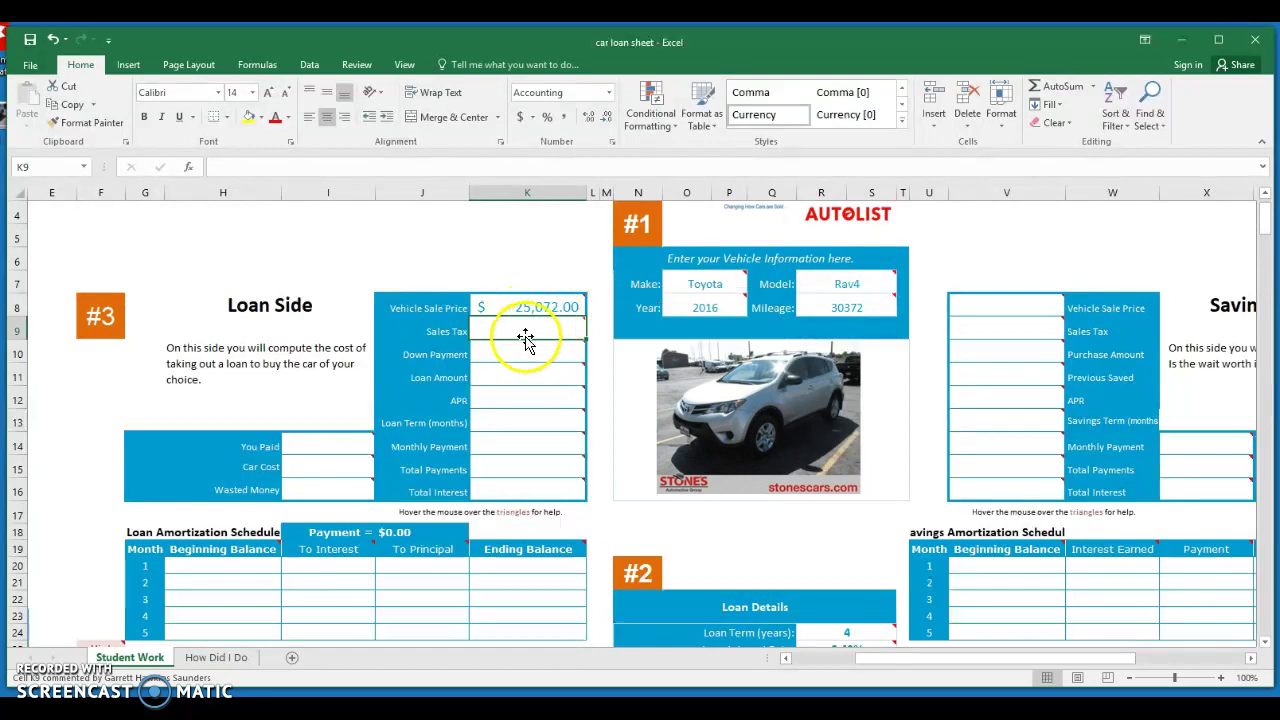
mouse_move(528, 335)
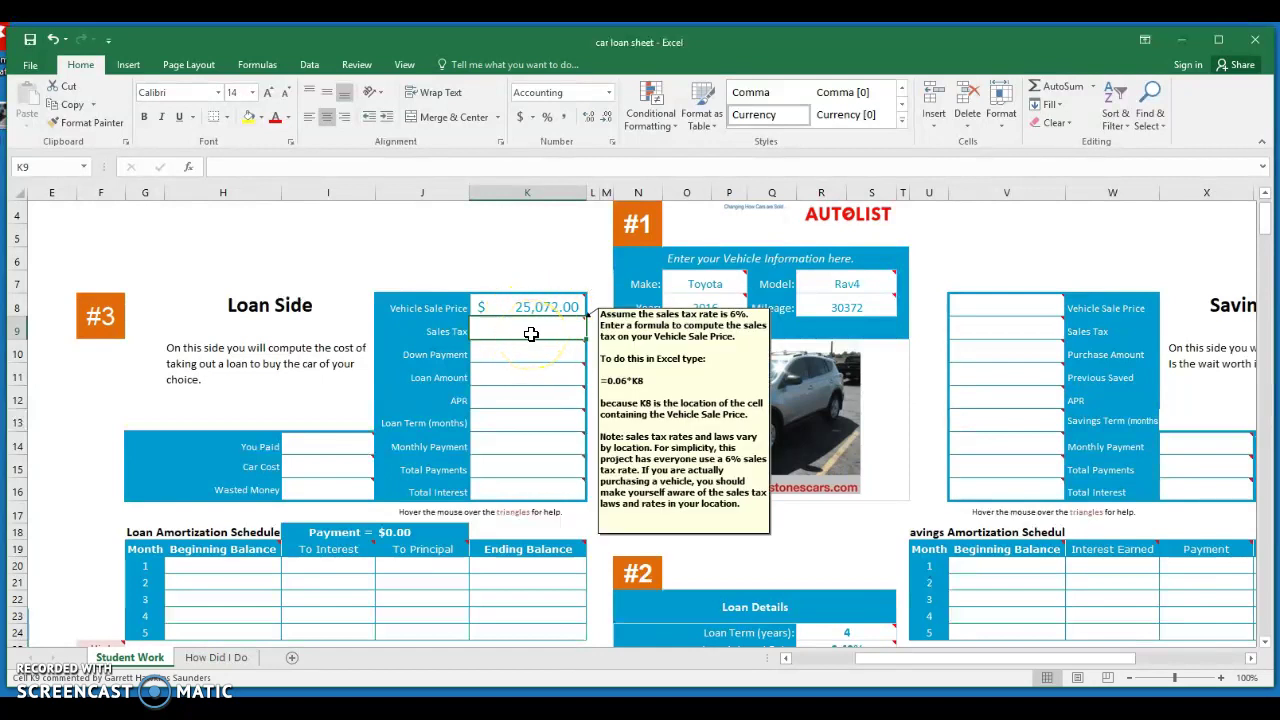
Step: Enter the formula =K8*.06 in the loan side's Sales Tax cell K9 to compute tax on the Vehicle Sale Price
left_click(545, 334)
type("=")
left_click(554, 310)
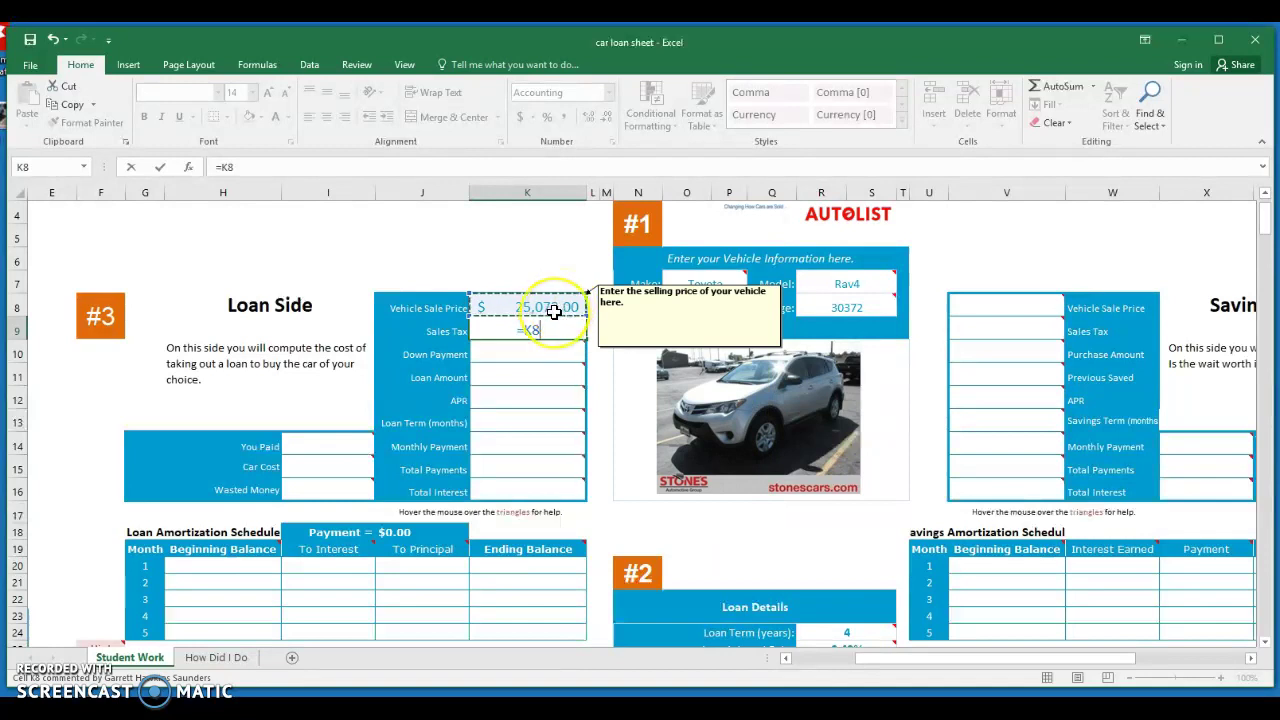
type("*")
scroll(623, 337, "down", 4)
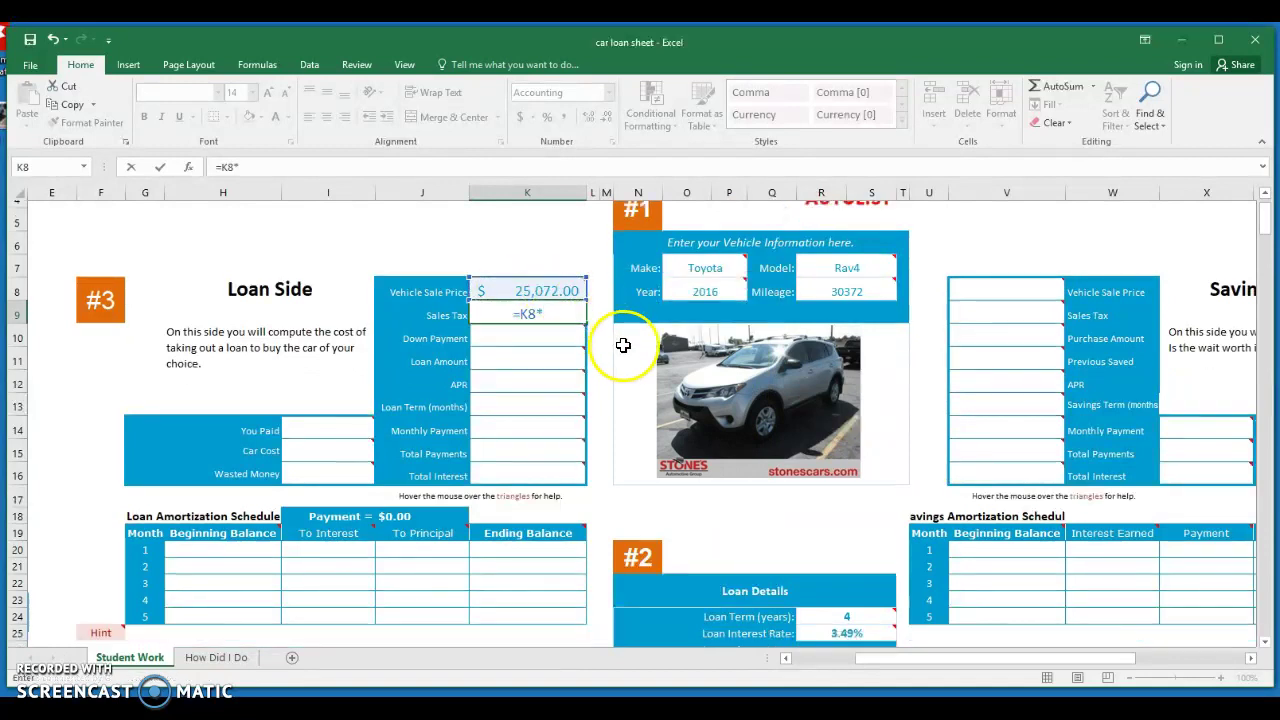
scroll(834, 445, "up", 2)
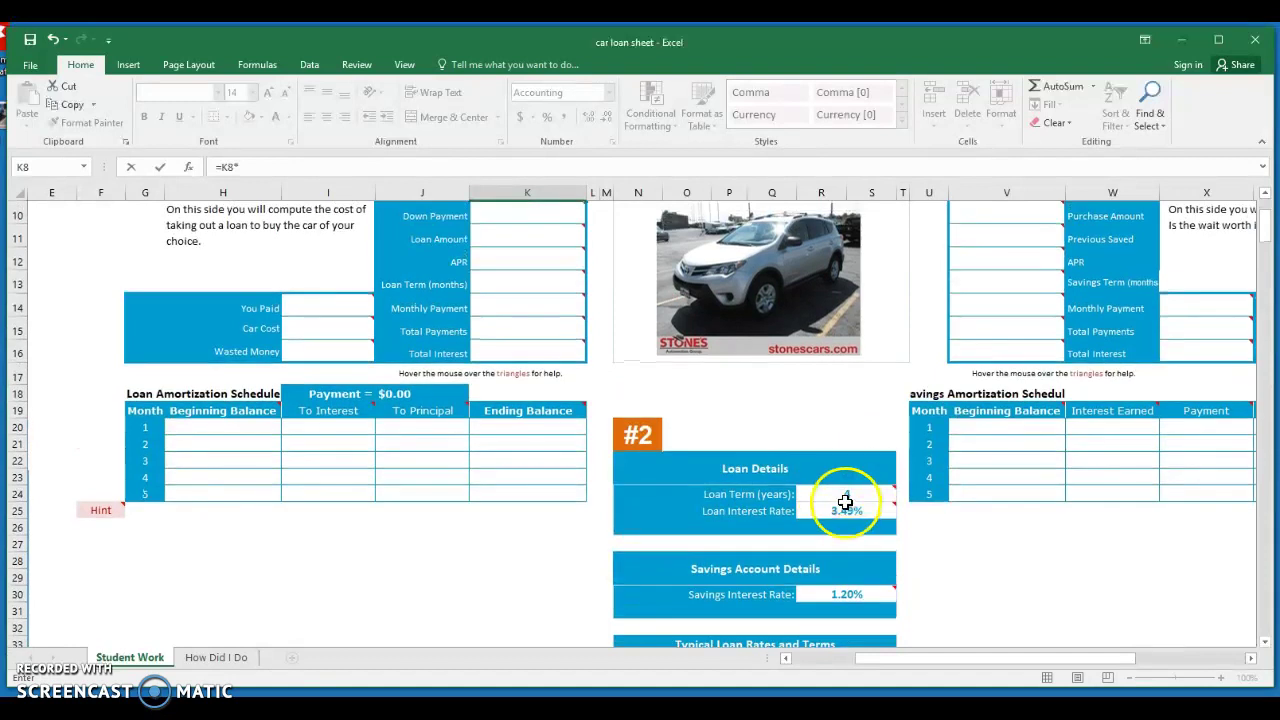
scroll(800, 470, "up", 2)
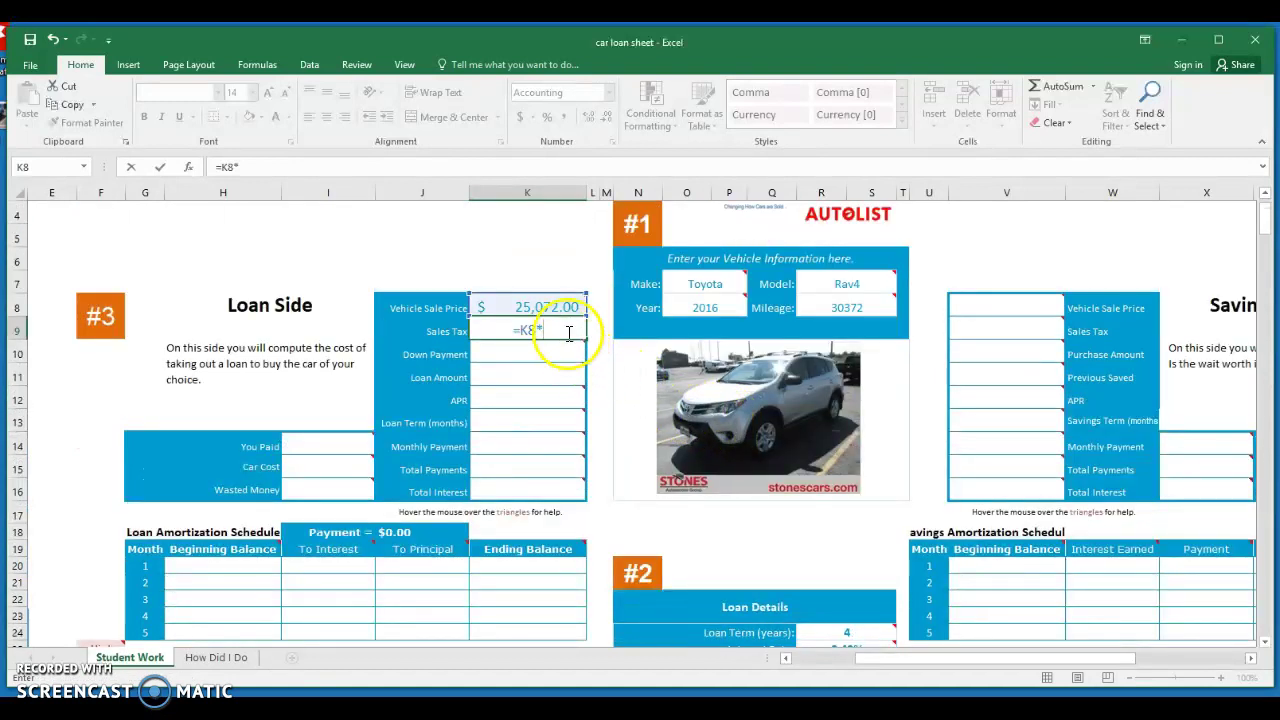
mouse_move(567, 332)
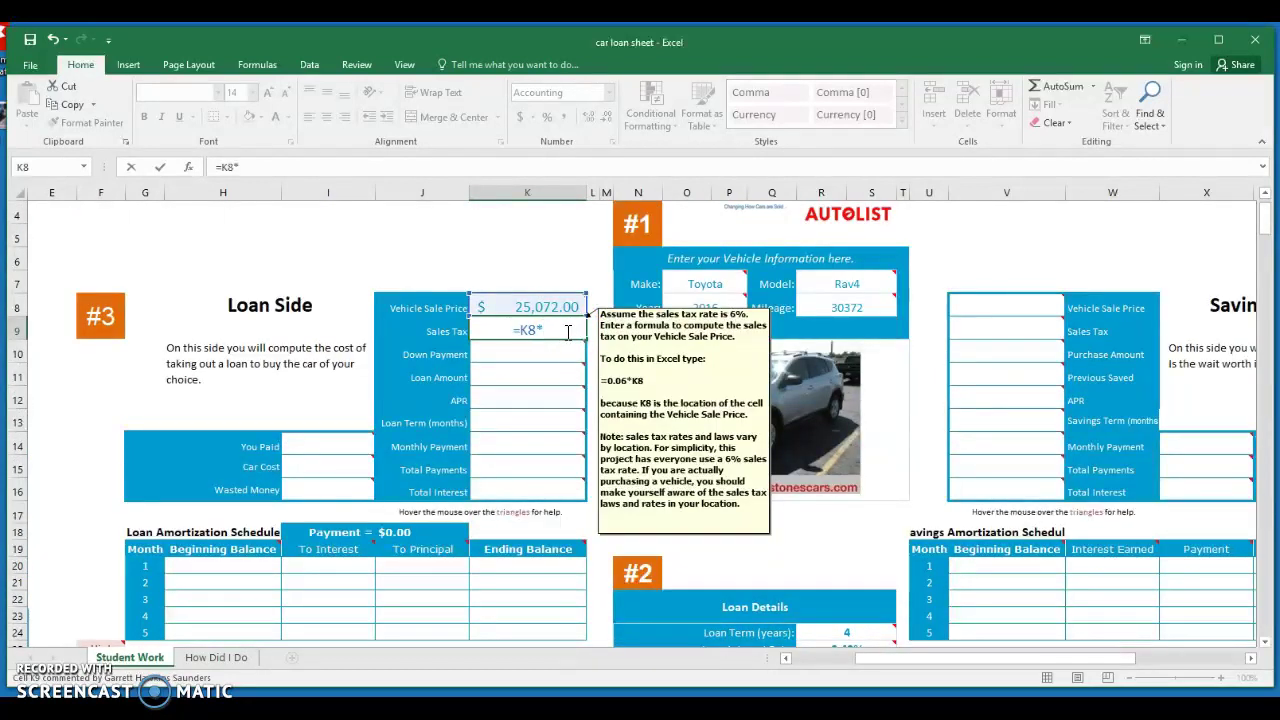
type(".06")
left_click_drag(532, 331, 558, 333)
left_click(561, 333)
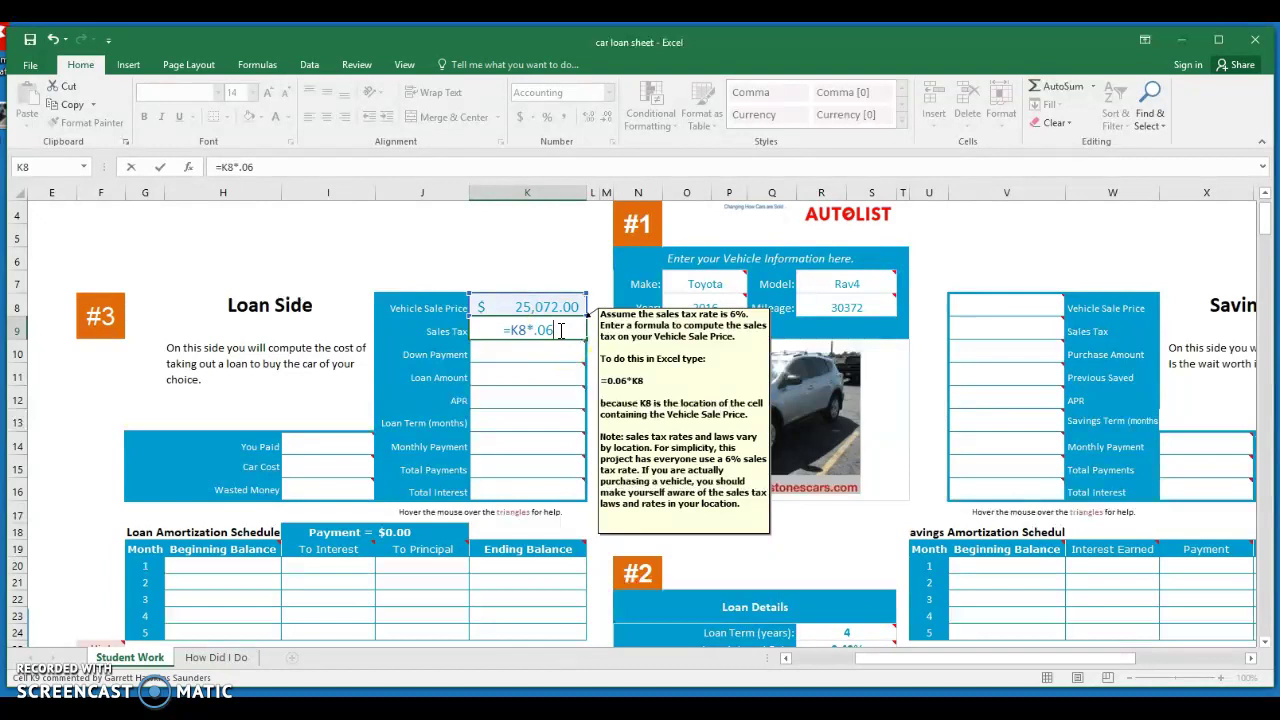
Step: Enter the tax rate .06 in the empty cell K6 above the Vehicle Sale Price
left_click(523, 263)
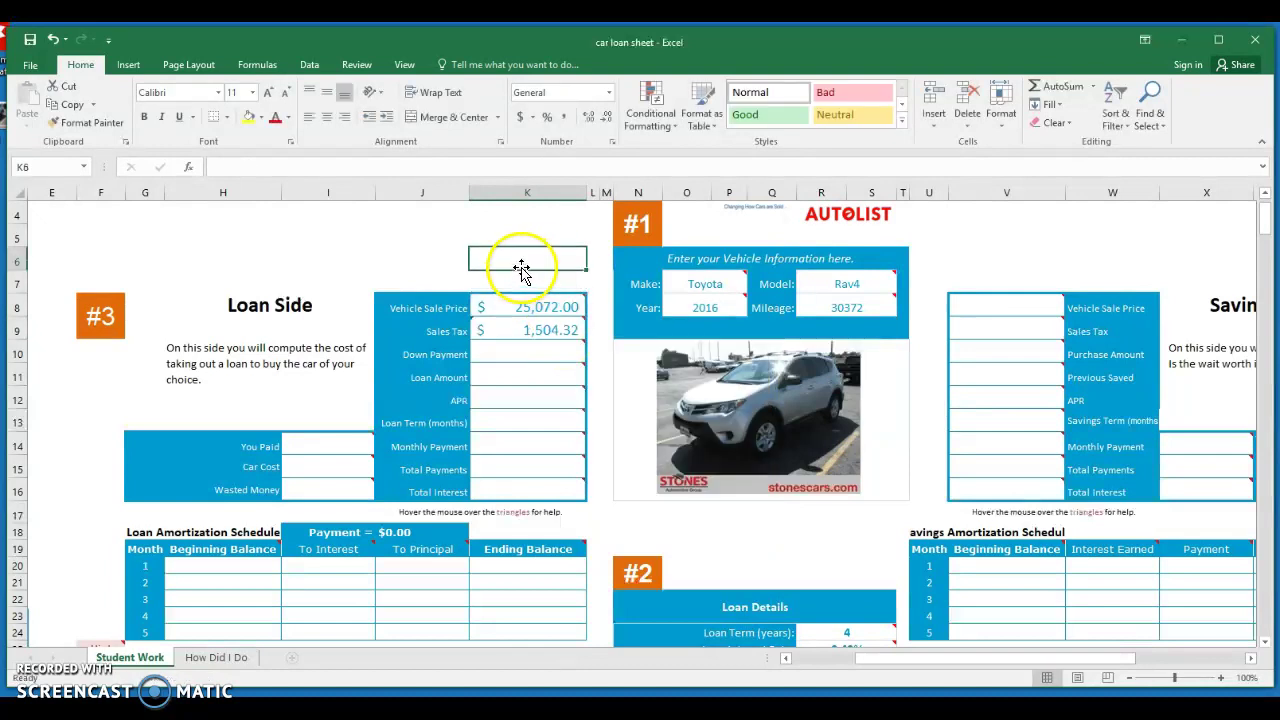
type(".")
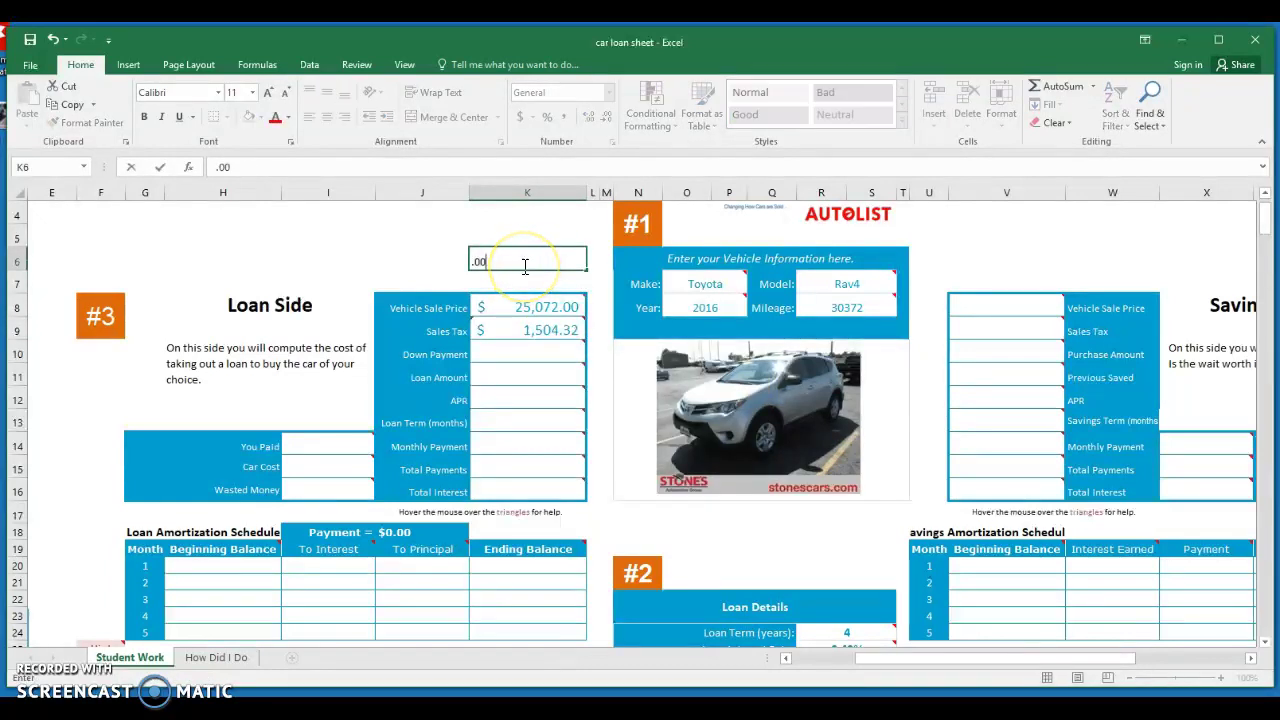
type("06")
key("Return")
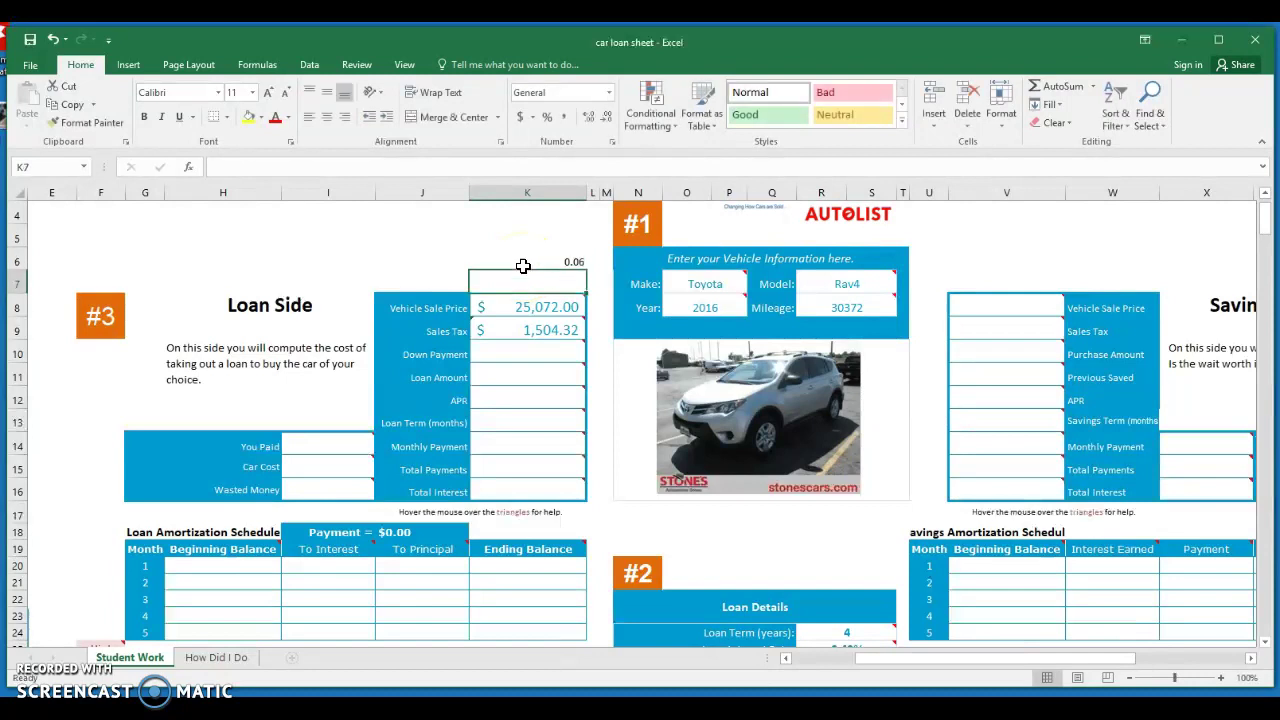
Step: Change the Sales Tax formula in K9 to =K8*K6 so that it references the rate cell
left_click(553, 330)
double_click(553, 330)
double_click(538, 331)
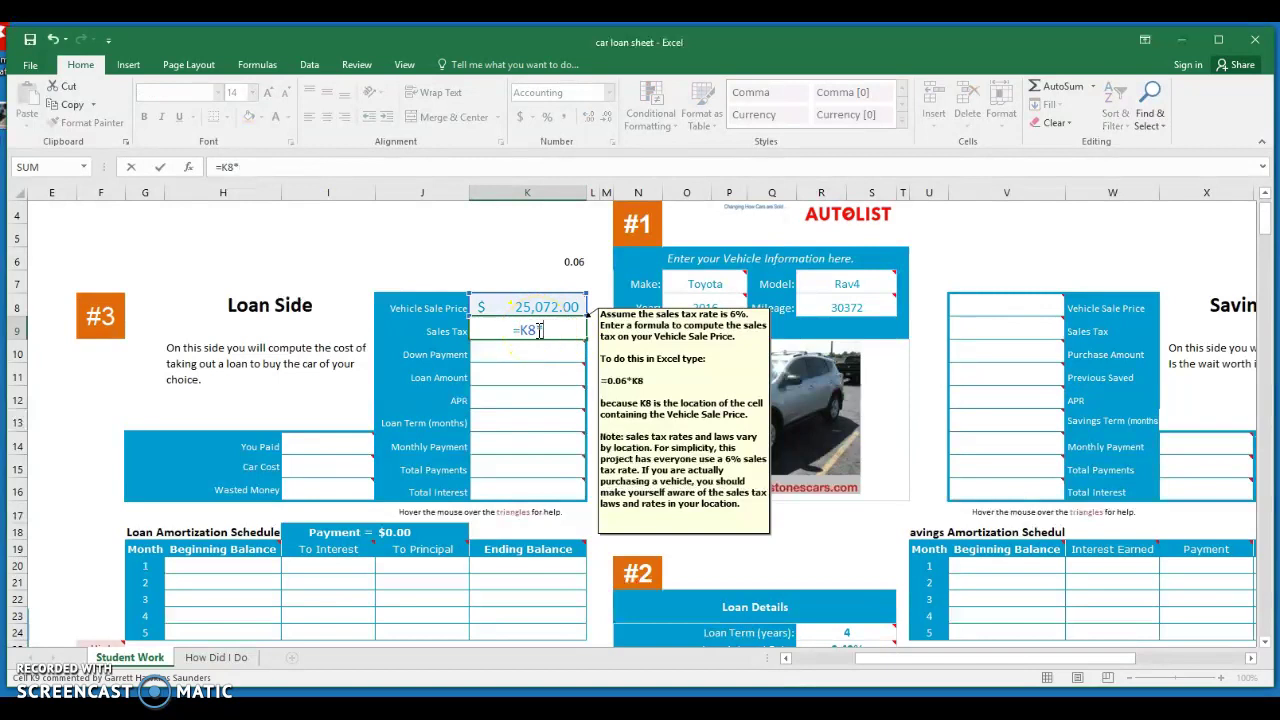
key("Return")
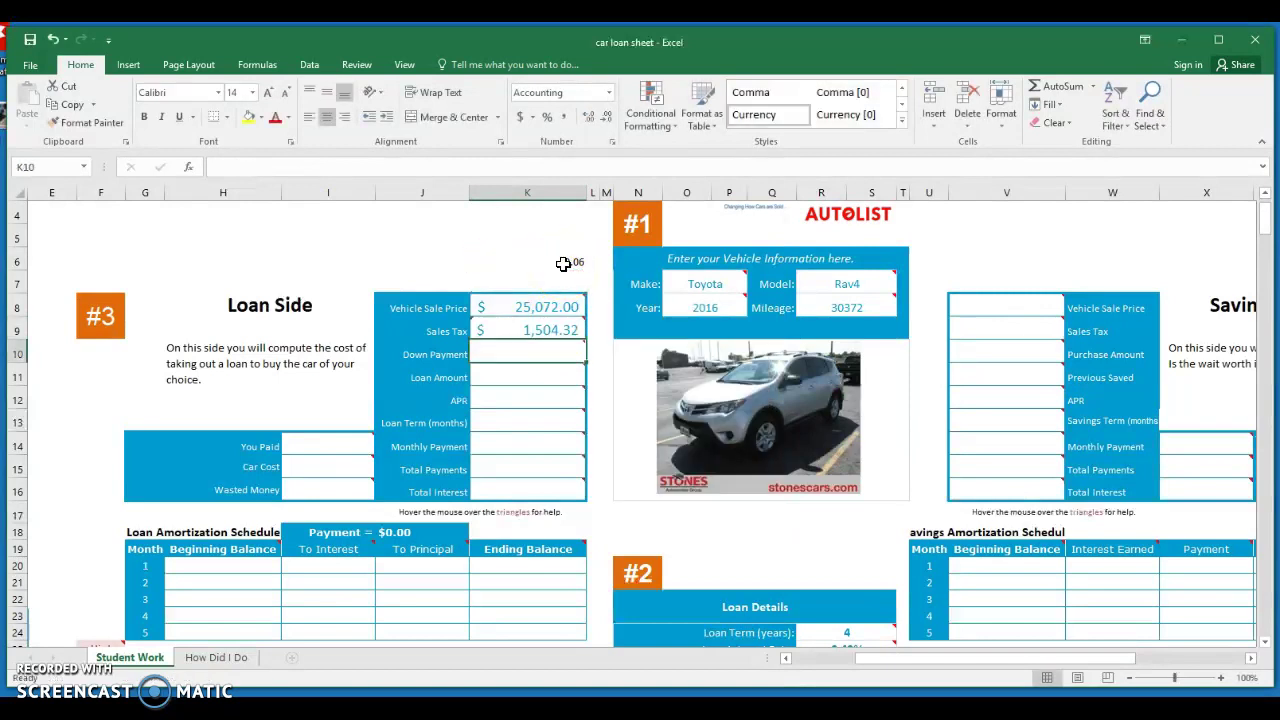
left_click(556, 328)
left_click(571, 260)
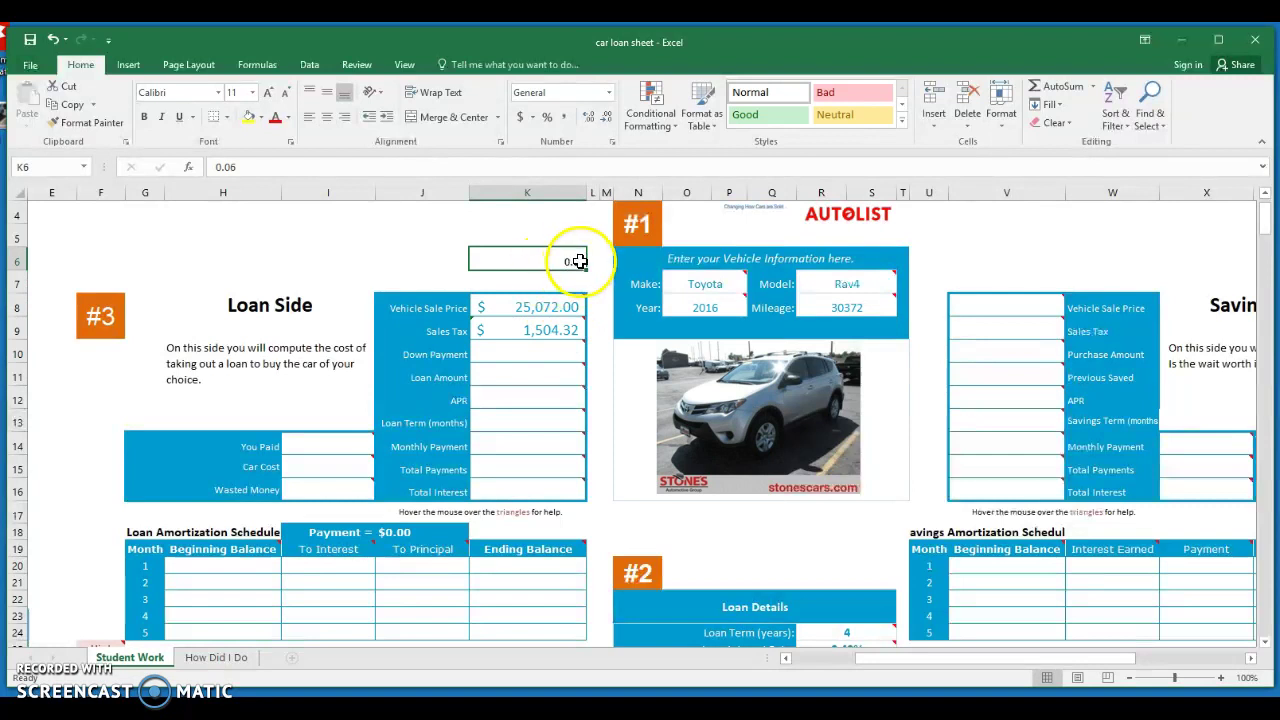
Step: Change the Sales Tax formula in K9 back to =K8*0.06, replacing the reference to K6 with the rate
left_click(563, 330)
double_click(565, 333)
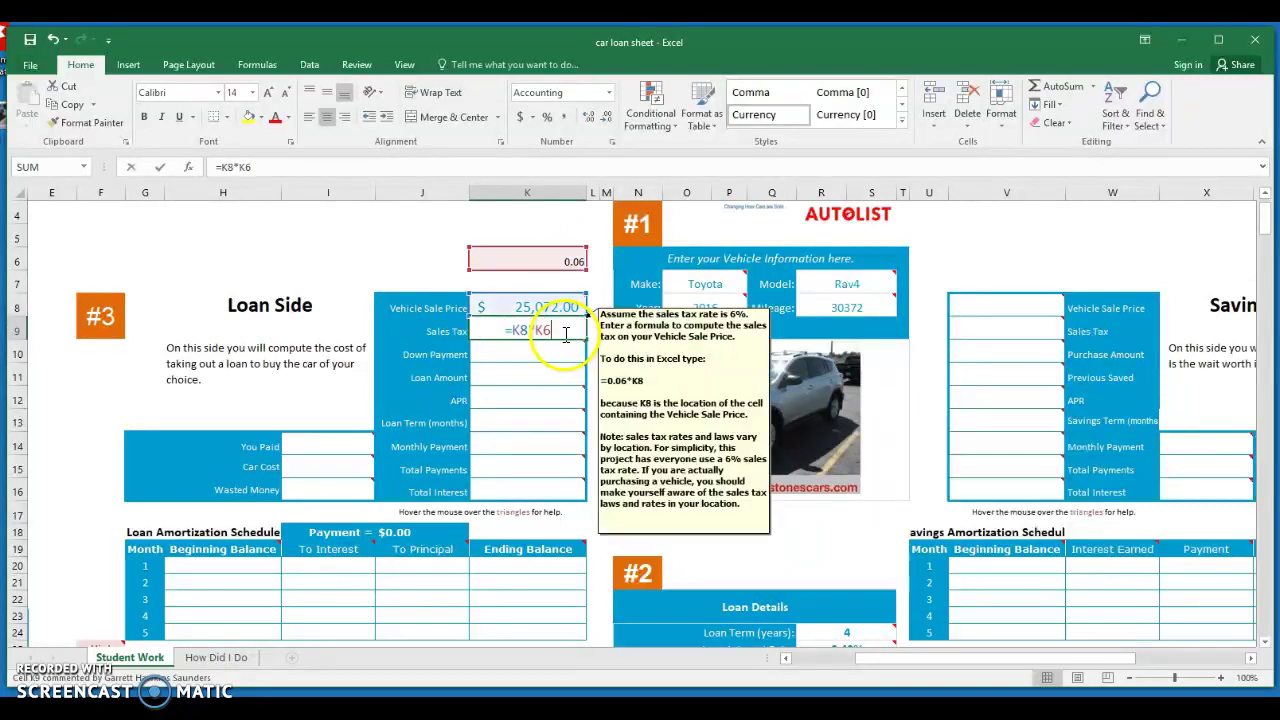
left_click_drag(565, 333, 541, 331)
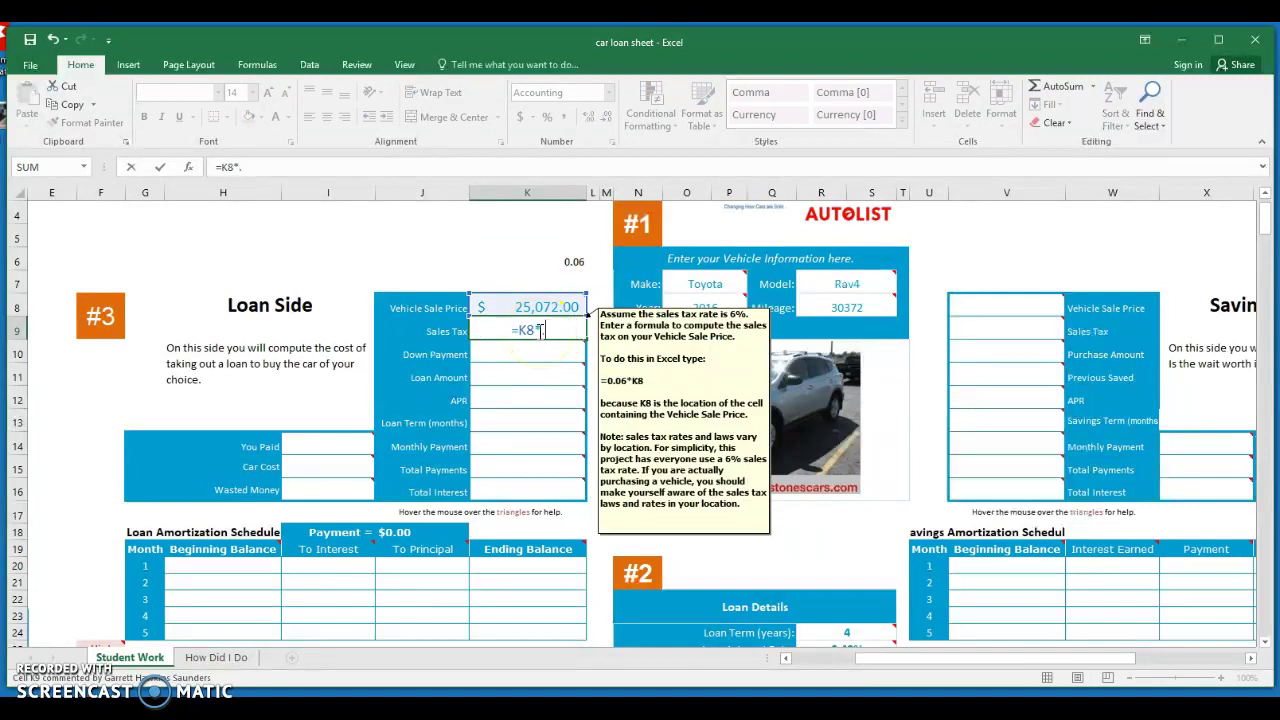
key("Return")
left_click(552, 257)
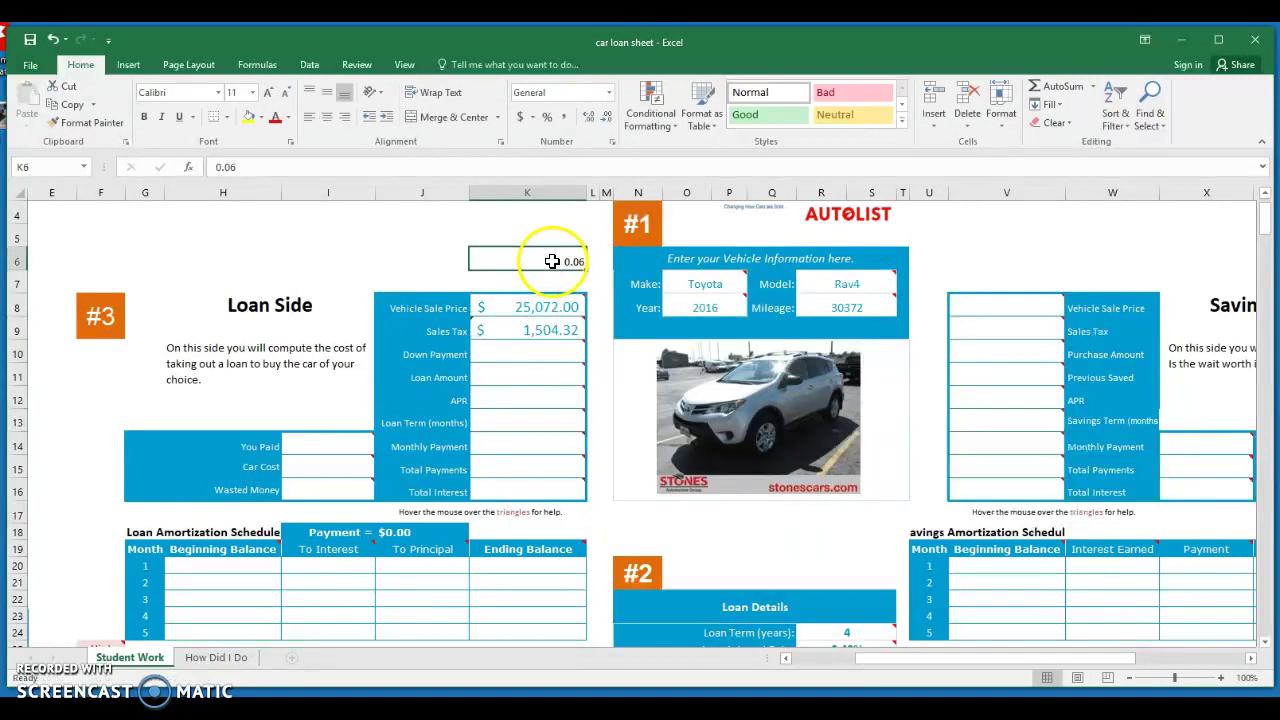
left_click(549, 323)
mouse_move(549, 324)
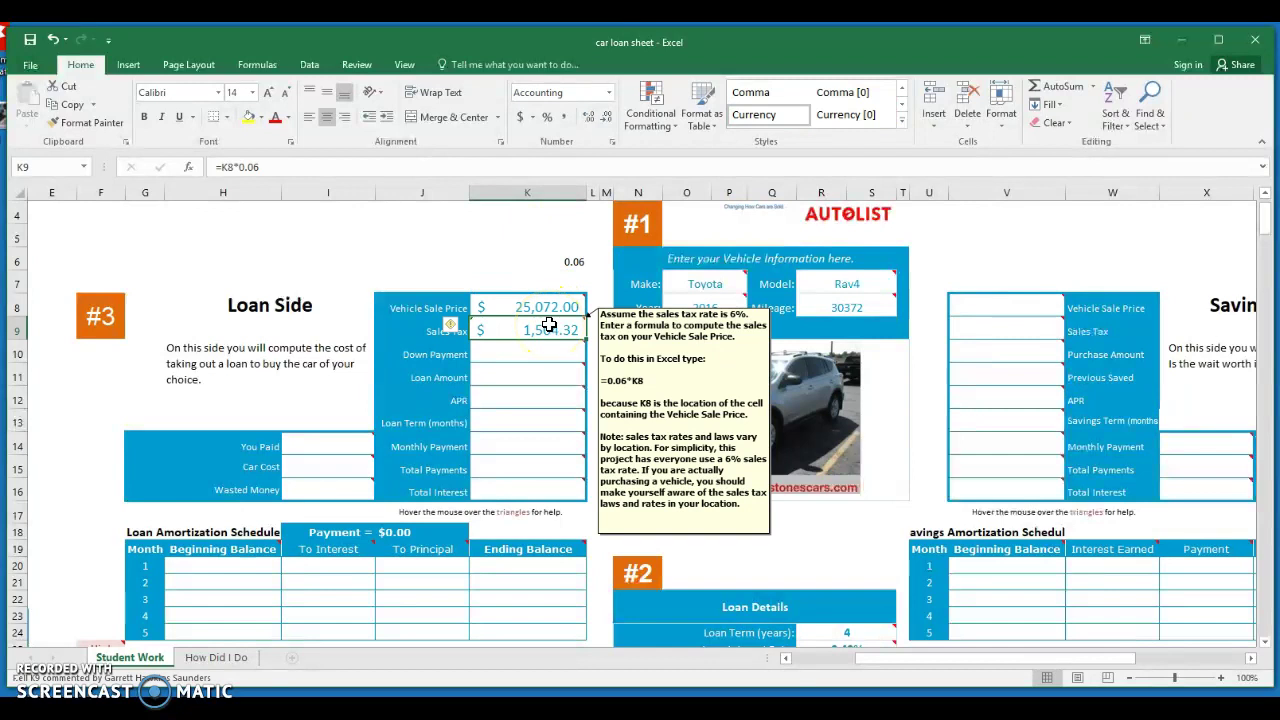
left_click(543, 306)
Step: Enter a Down Payment of 2000 in cell K10 on the loan side
left_click(556, 328)
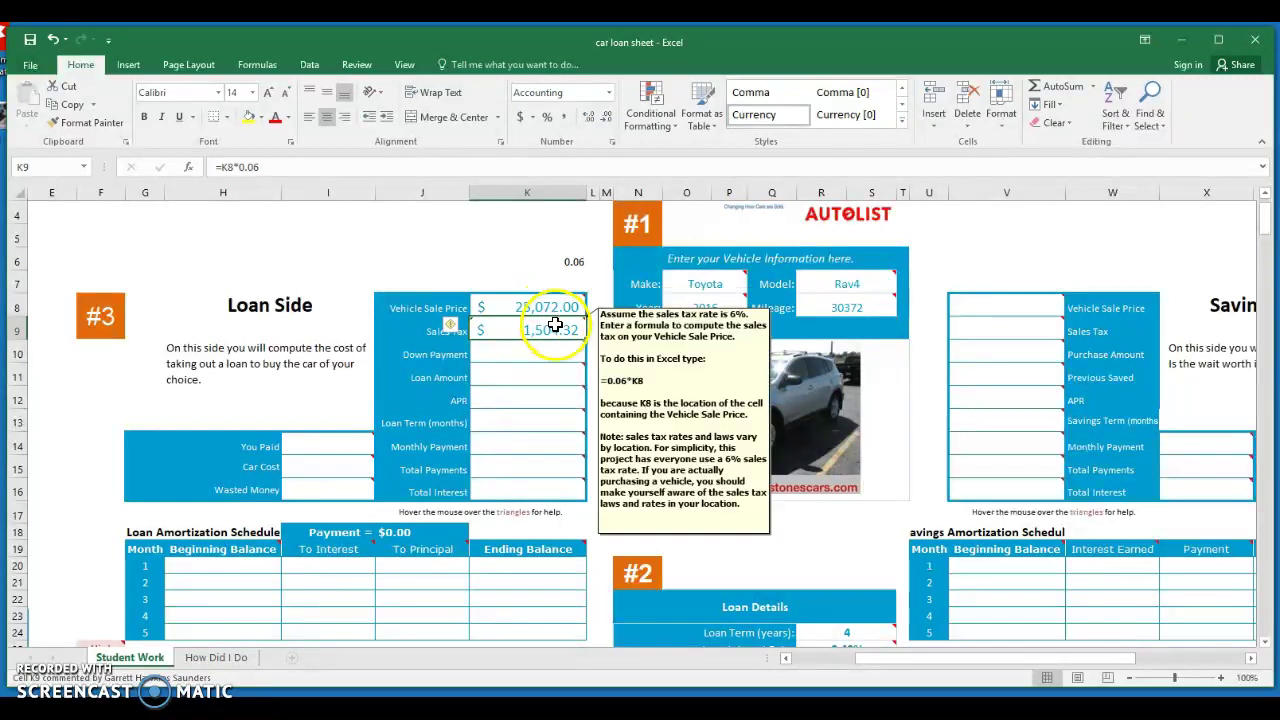
key("Down")
type("2000")
key("Return")
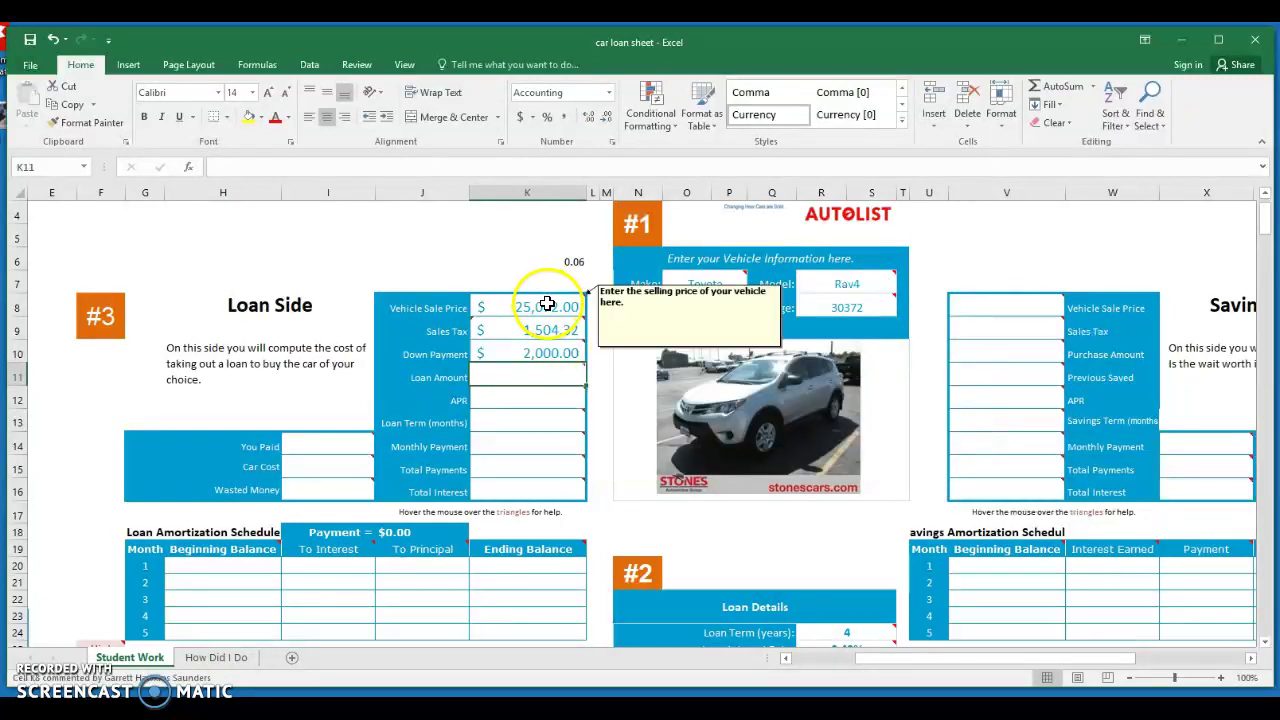
left_click(547, 306)
mouse_move(564, 382)
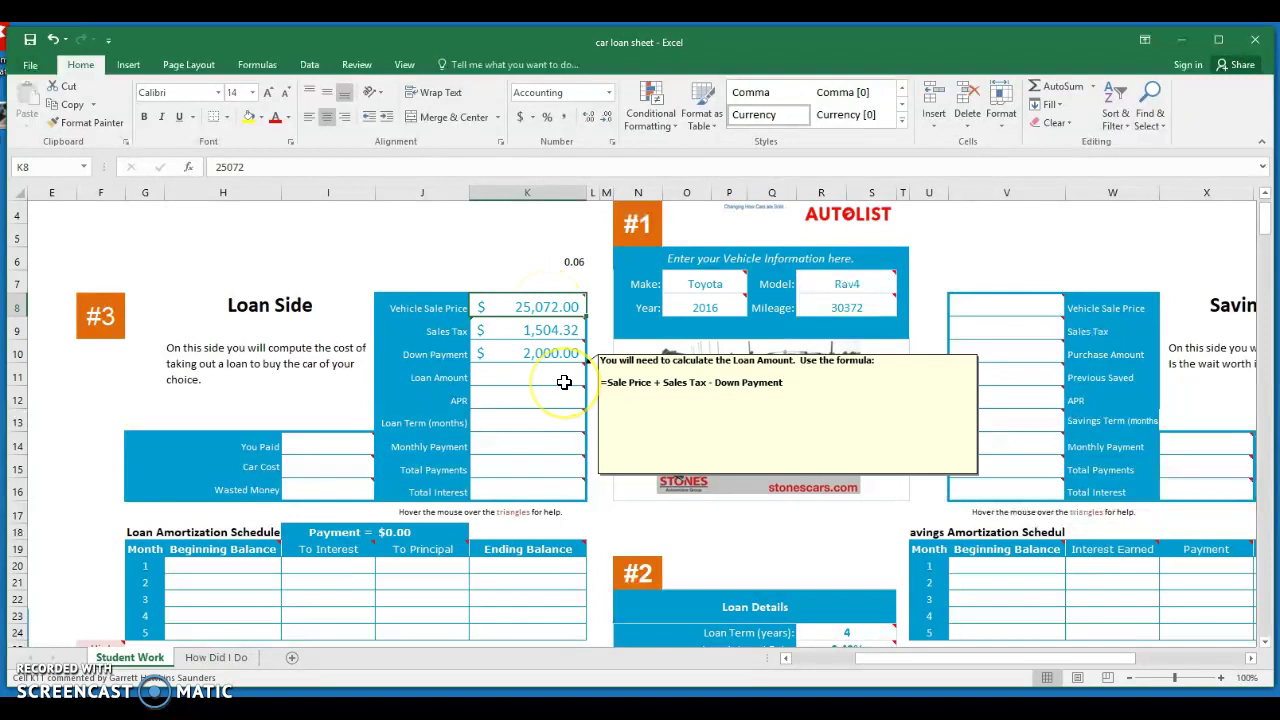
type("+")
left_click(562, 379)
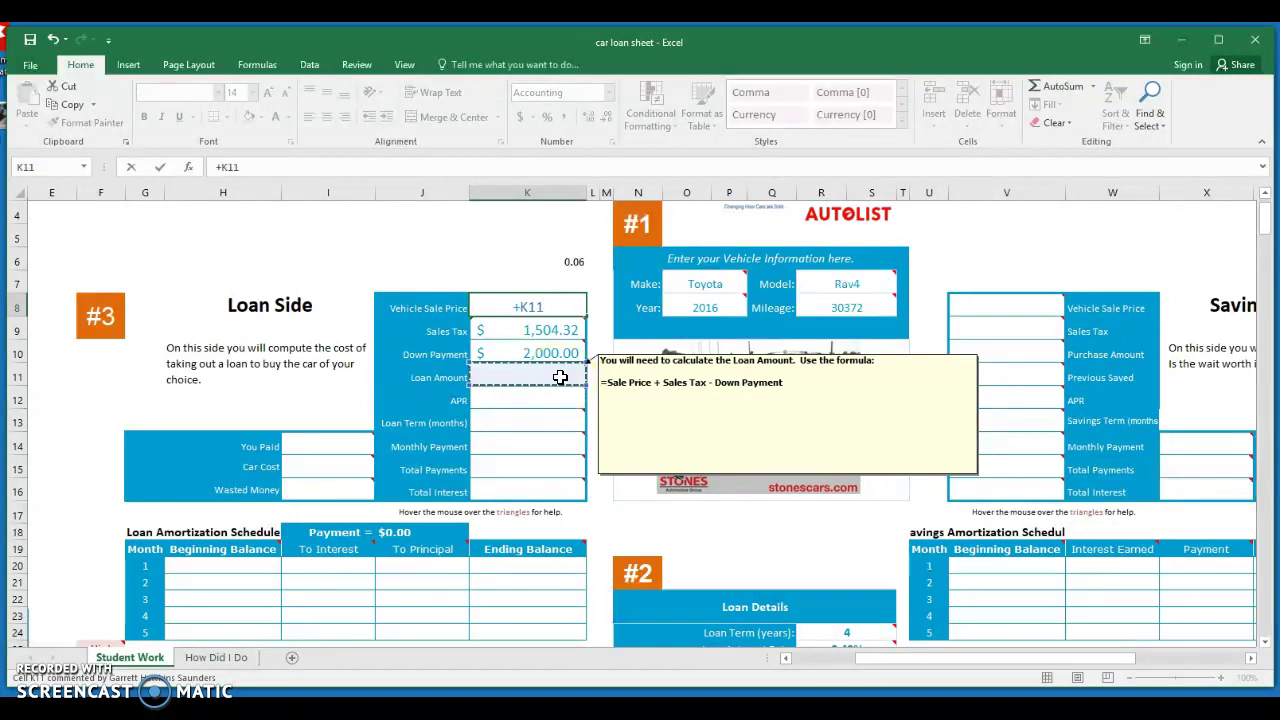
key("BackSpace")
key("BackSpace")
key("BackSpace")
key("BackSpace")
key("Escape")
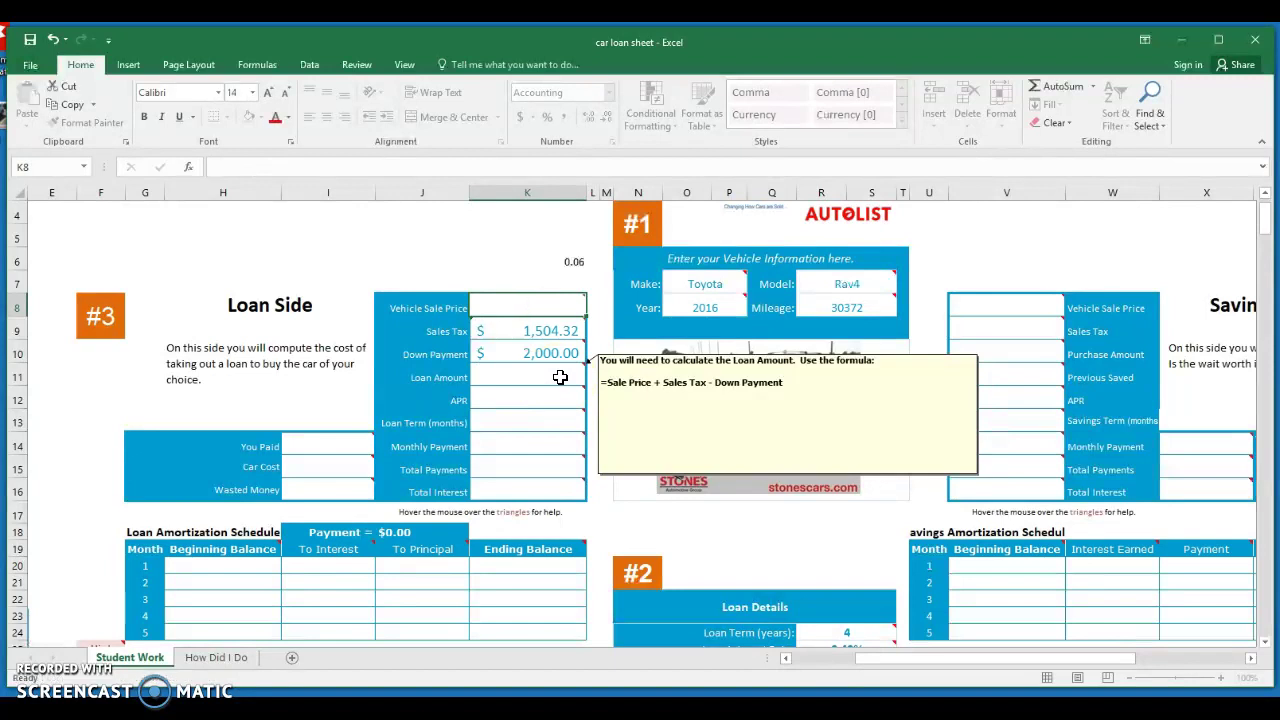
key("ctrl+z")
key("ctrl+z")
Step: Enter the formula =K8+K9-K10 in the Loan Amount cell K11 to add sales tax and subtract the down payment
left_click(558, 377)
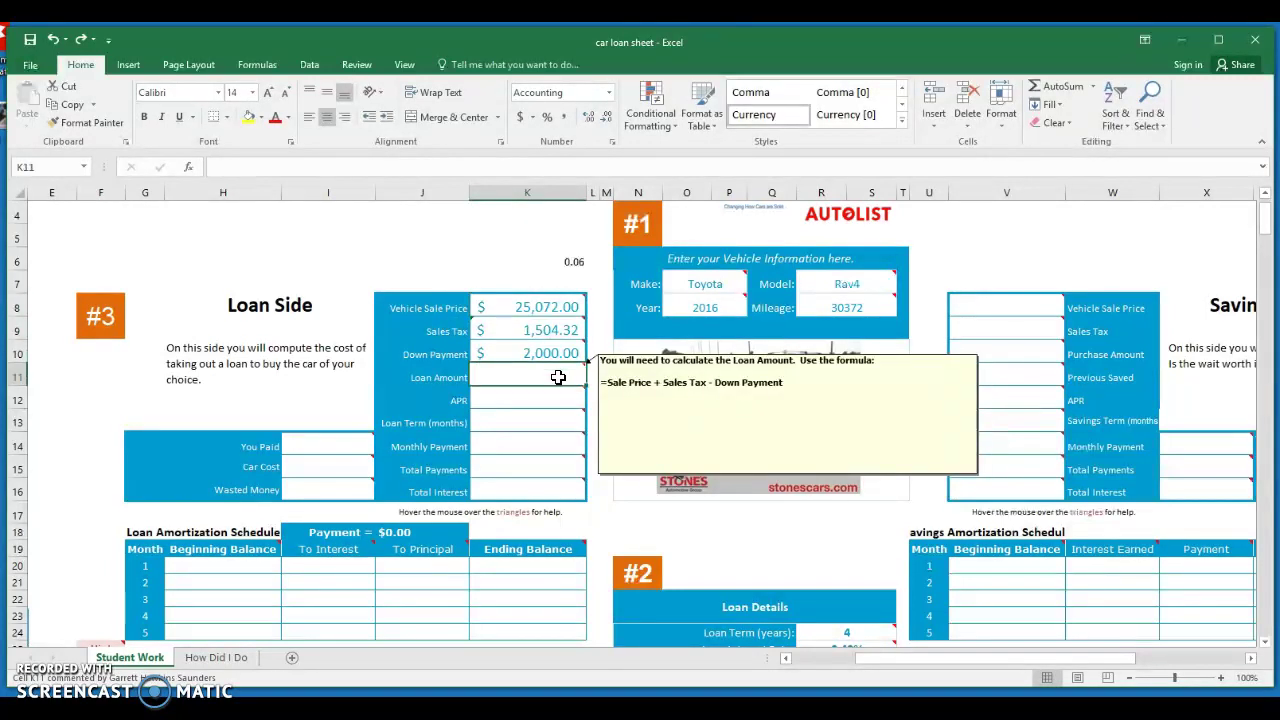
type("=")
left_click(547, 309)
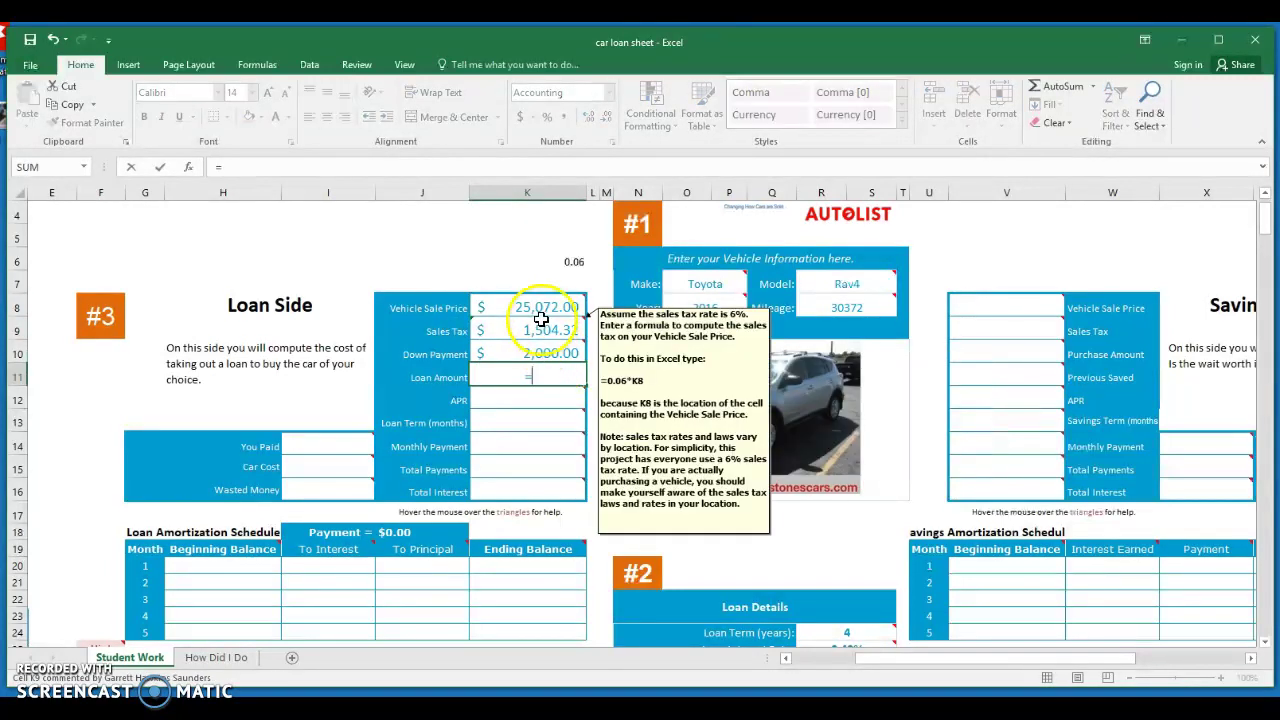
type("-")
left_click(556, 333)
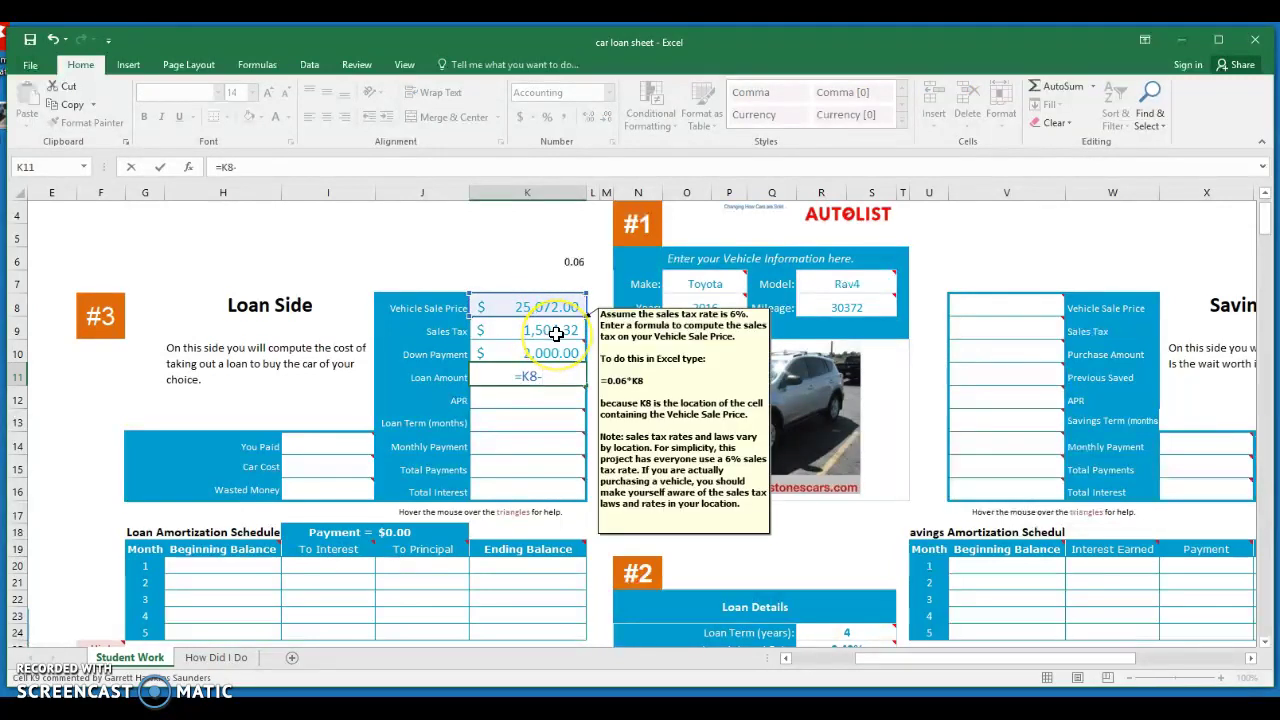
left_click(556, 333)
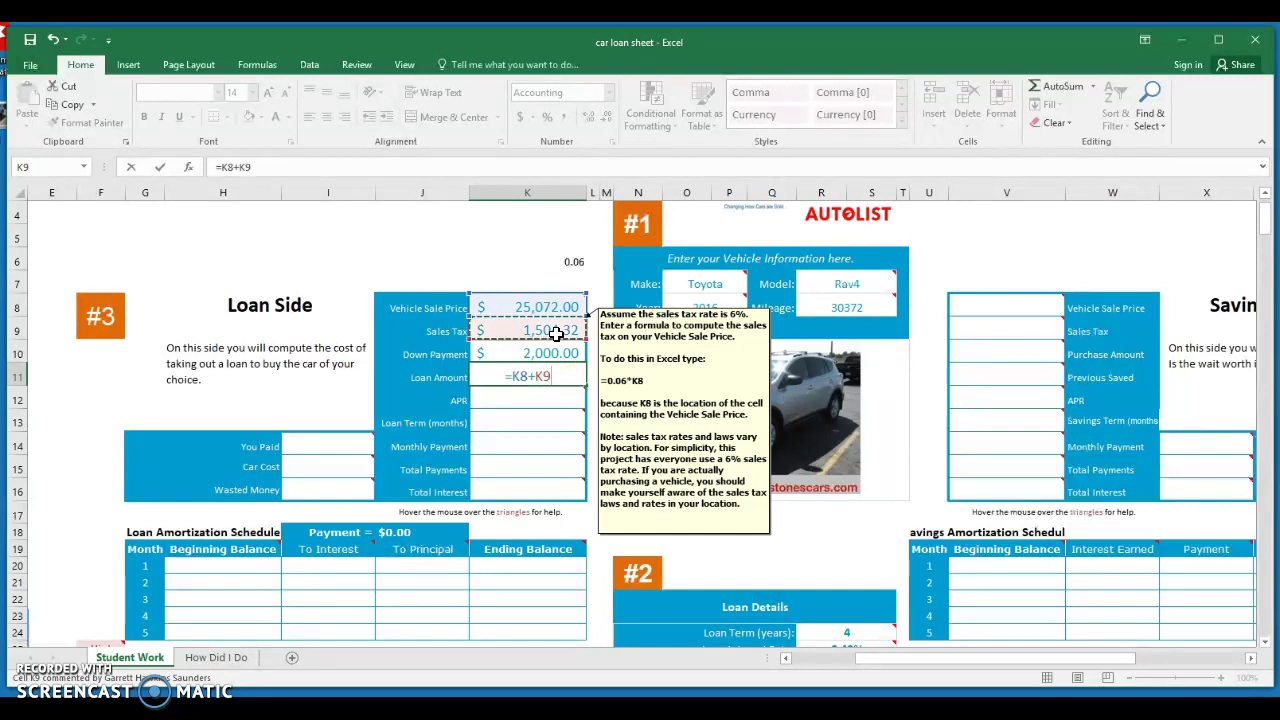
type("-")
left_click(563, 352)
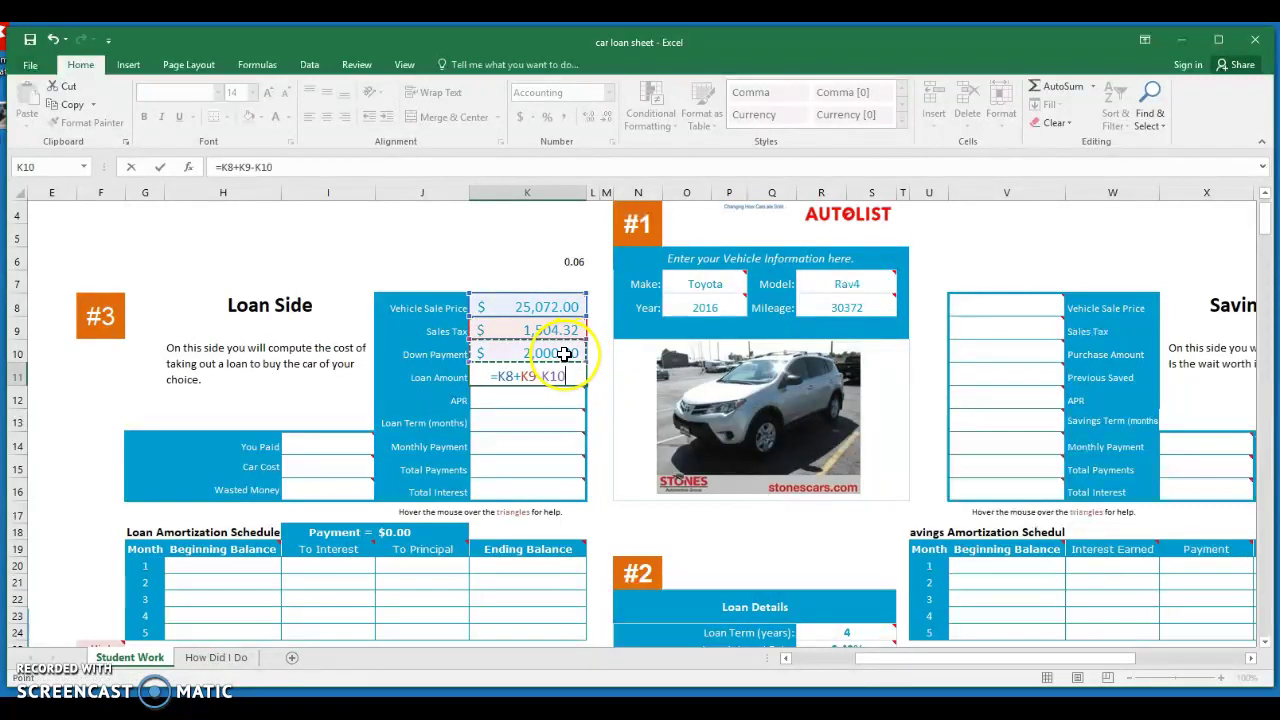
key("Return")
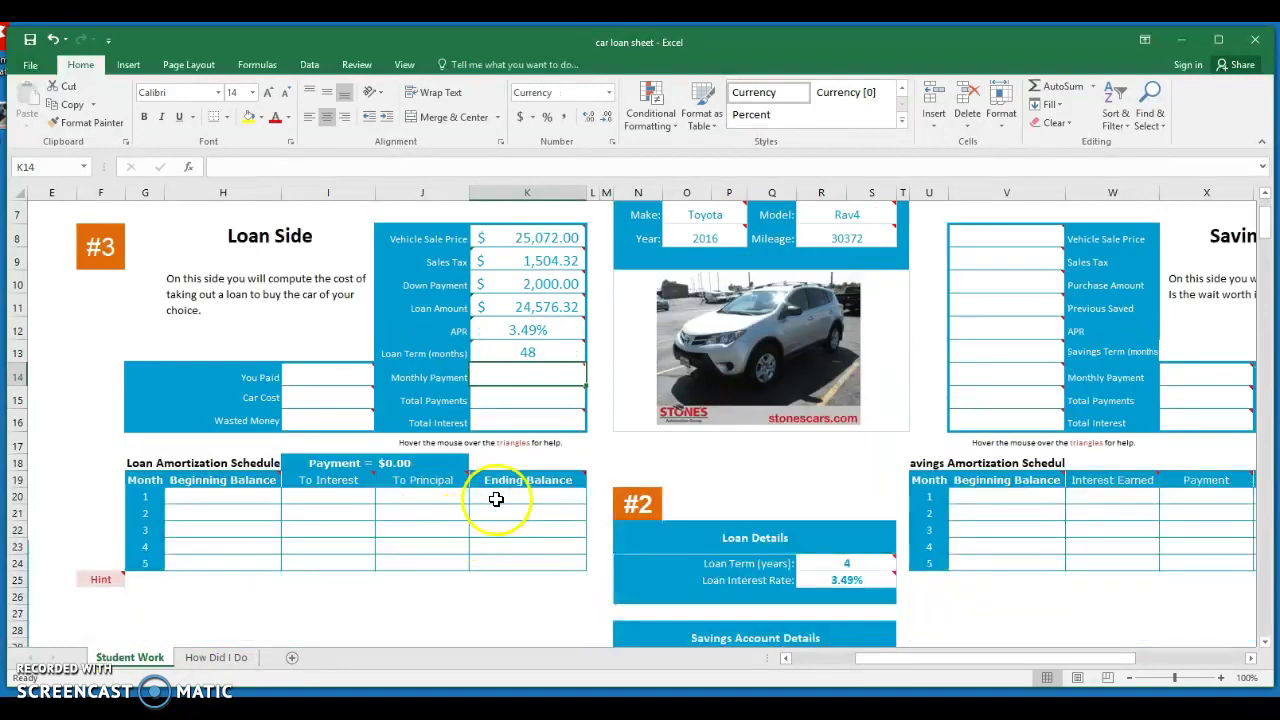
Step: Fill in the loan side's APR as 3.49% and its Loan Term as 48 months
type("48")
key("Return")
mouse_move(535, 368)
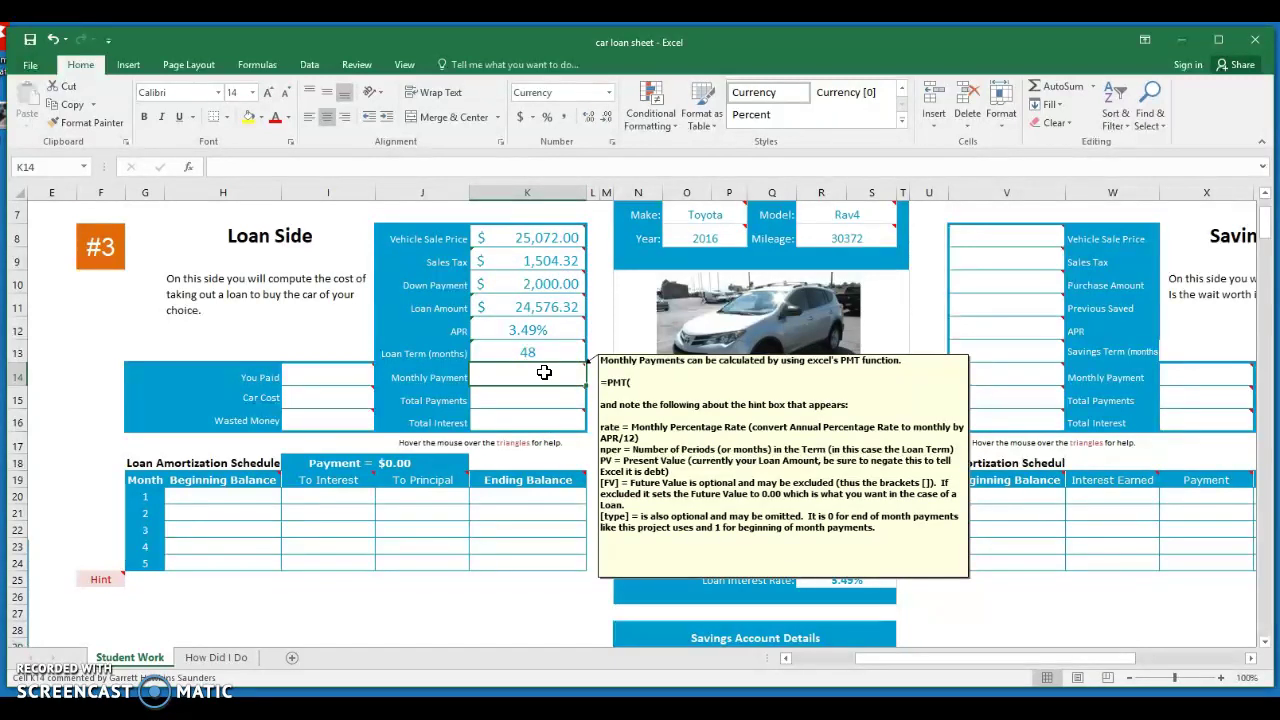
Step: Begin a PMT formula in Monthly Payment cell K14 with the monthly rate K12/12 as its first argument
left_click(544, 372)
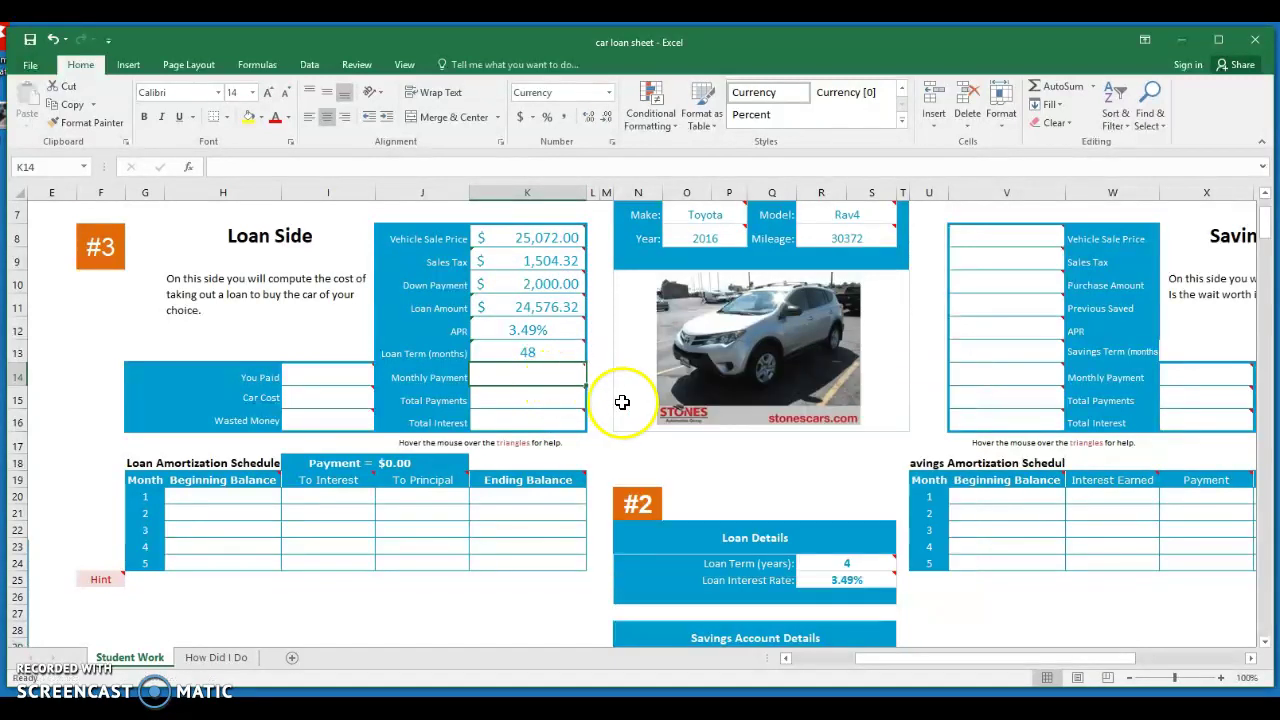
mouse_move(569, 376)
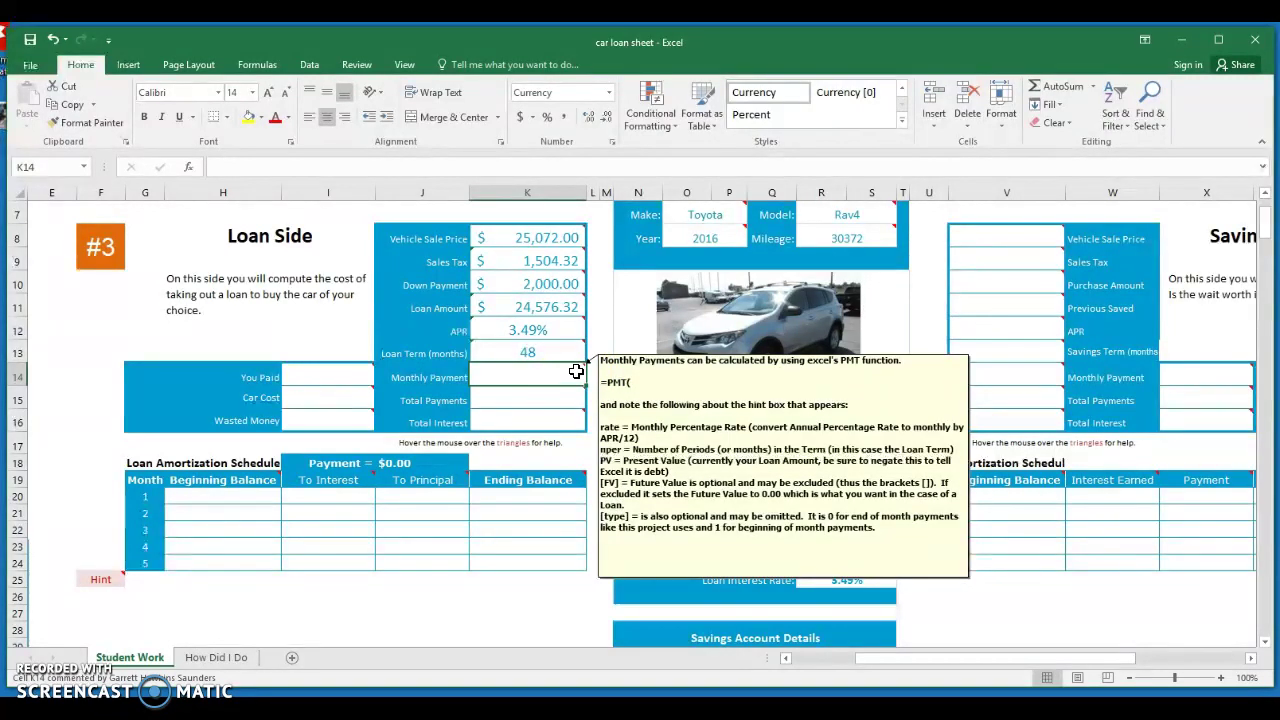
type("P")
type("=")
type("Pmt")
type("(")
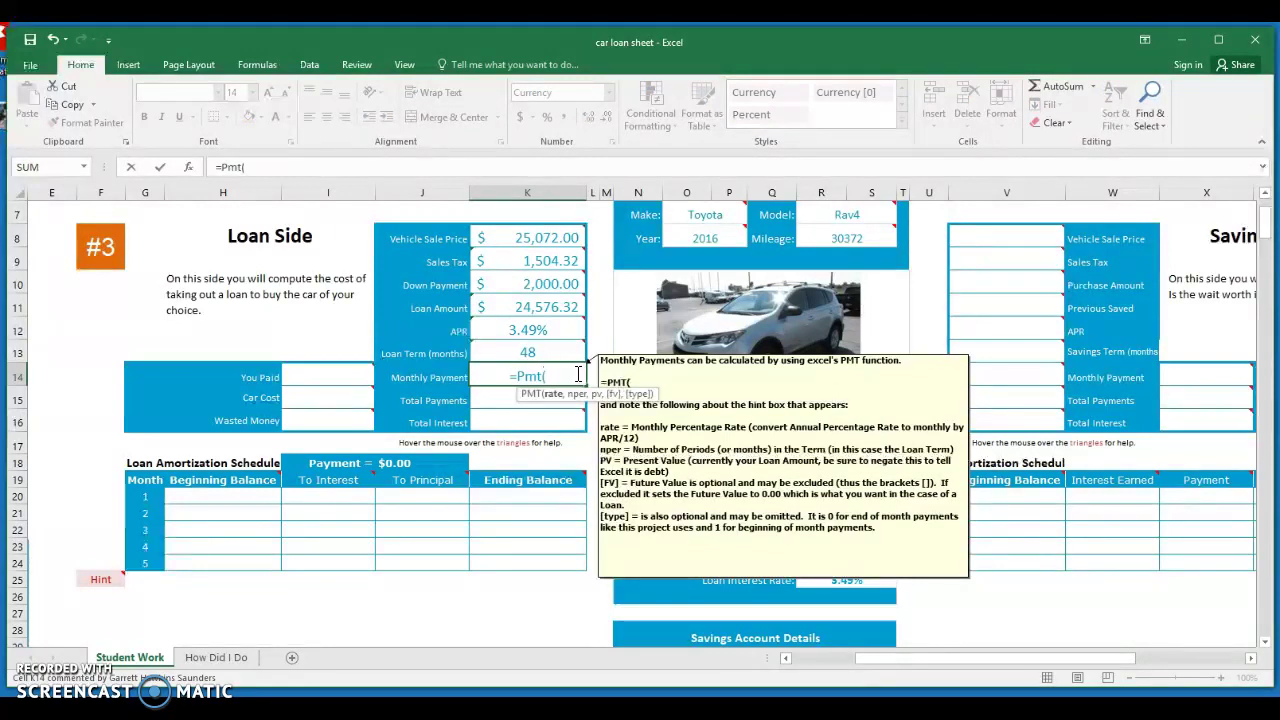
left_click(540, 329)
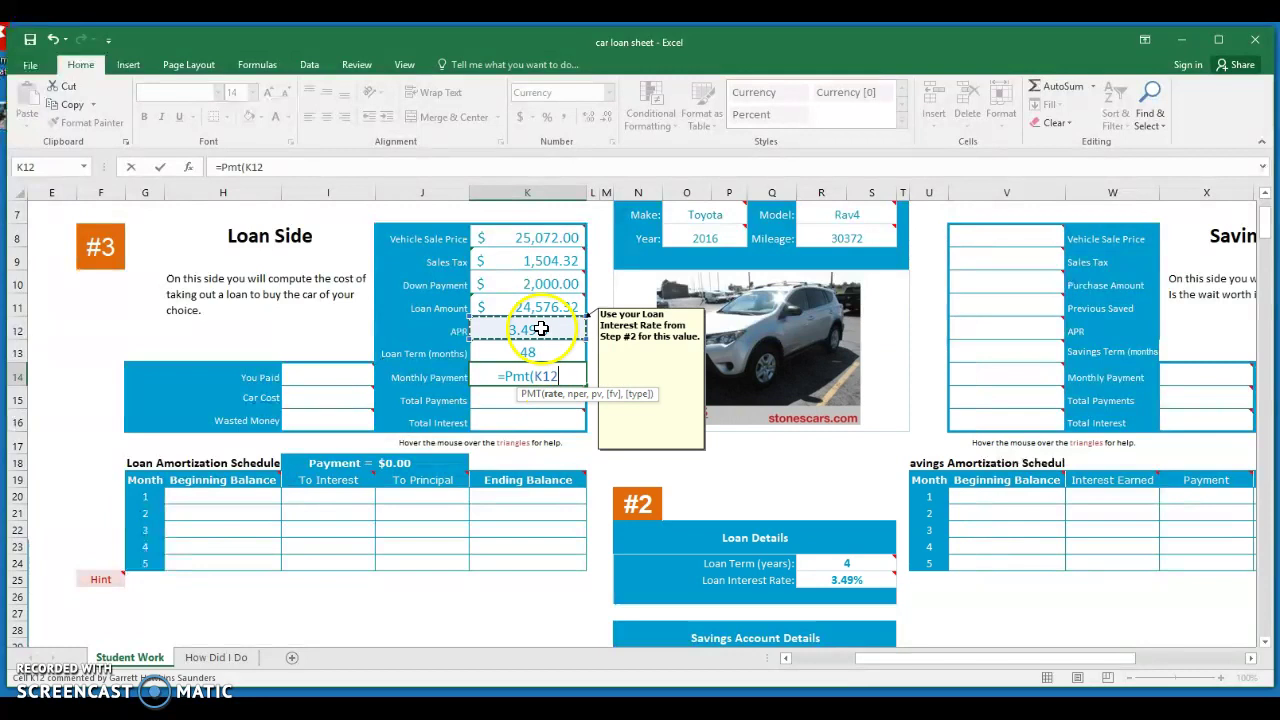
type("/")
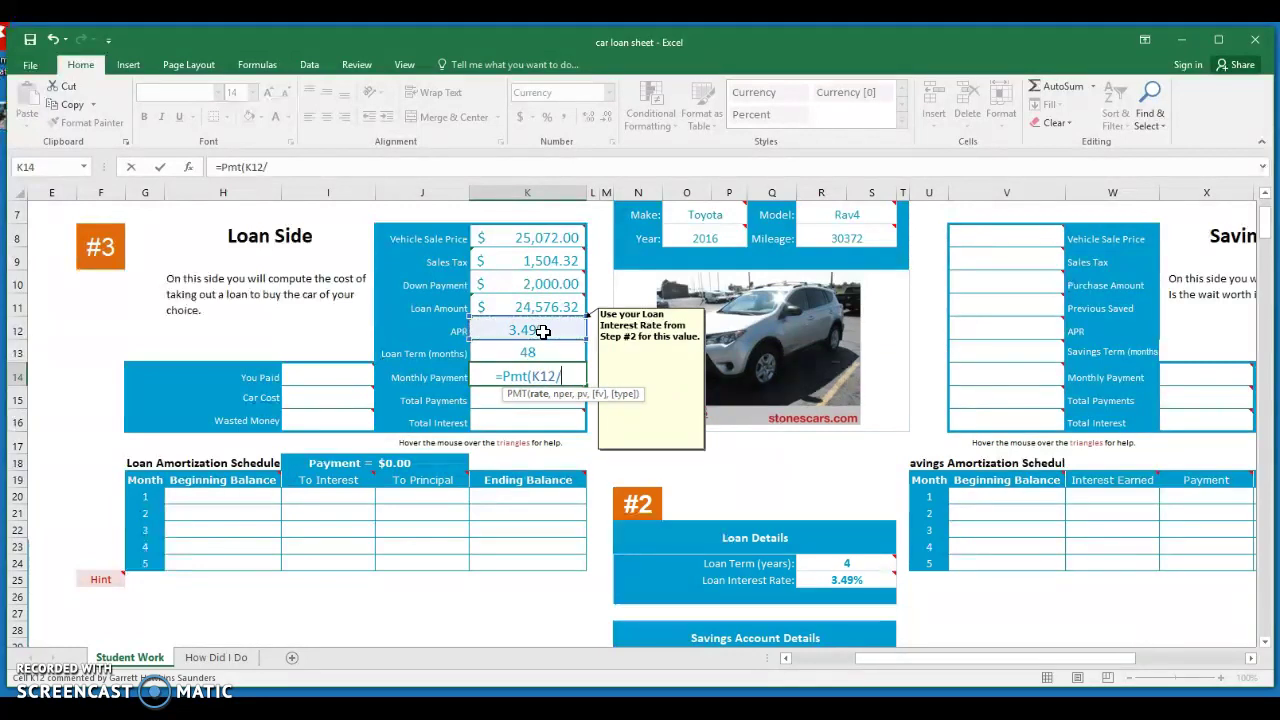
type("12")
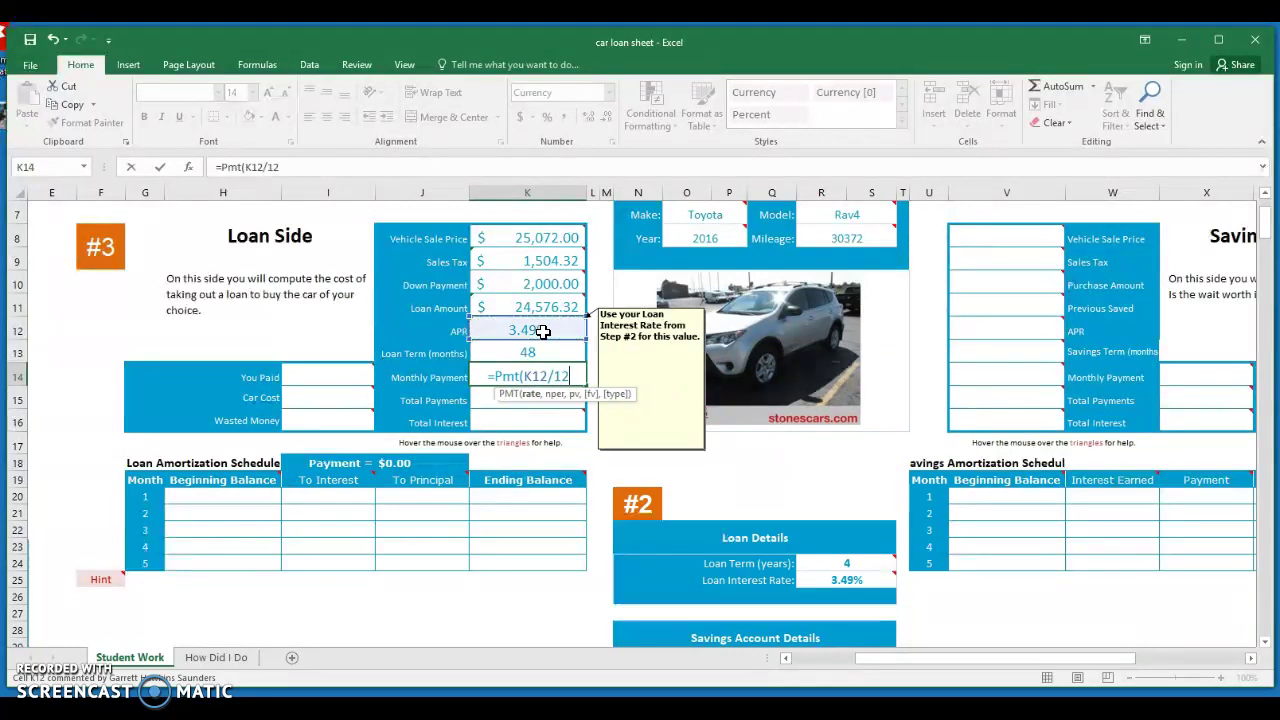
type(",")
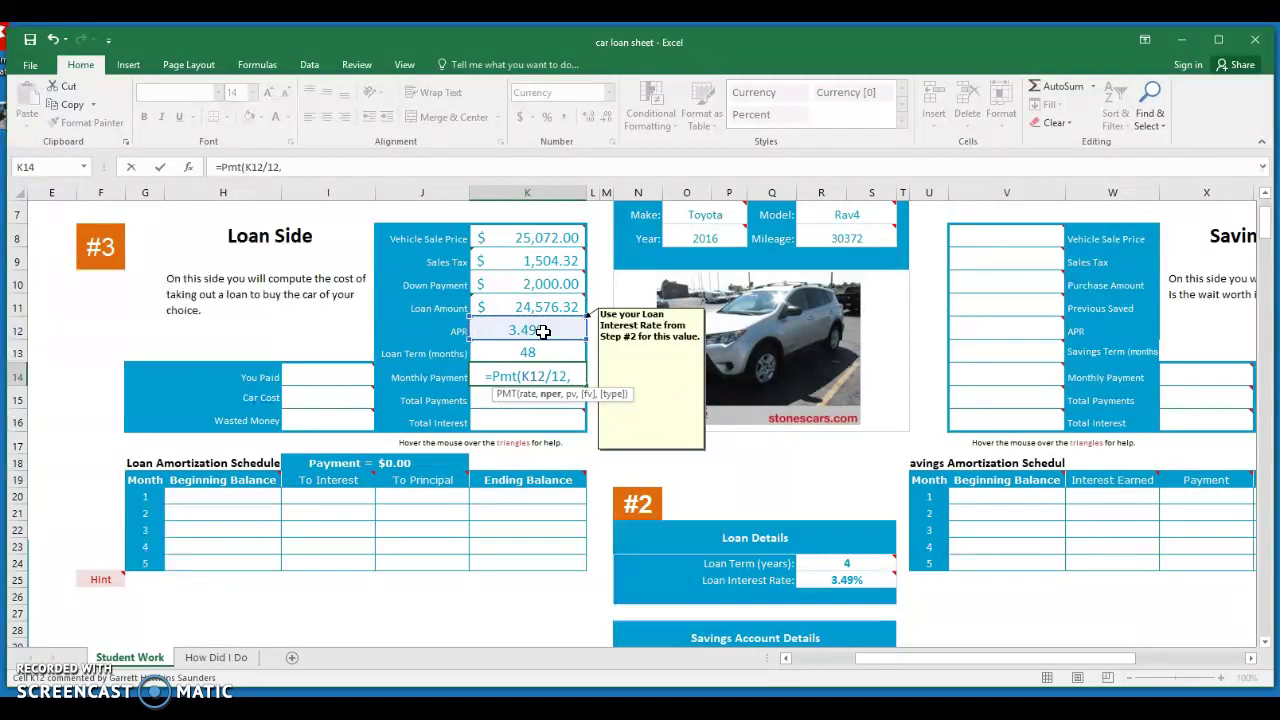
Step: Add Loan Term K13 as the number of periods and Loan Amount K11 as the present value in the PMT formula
left_click(549, 388)
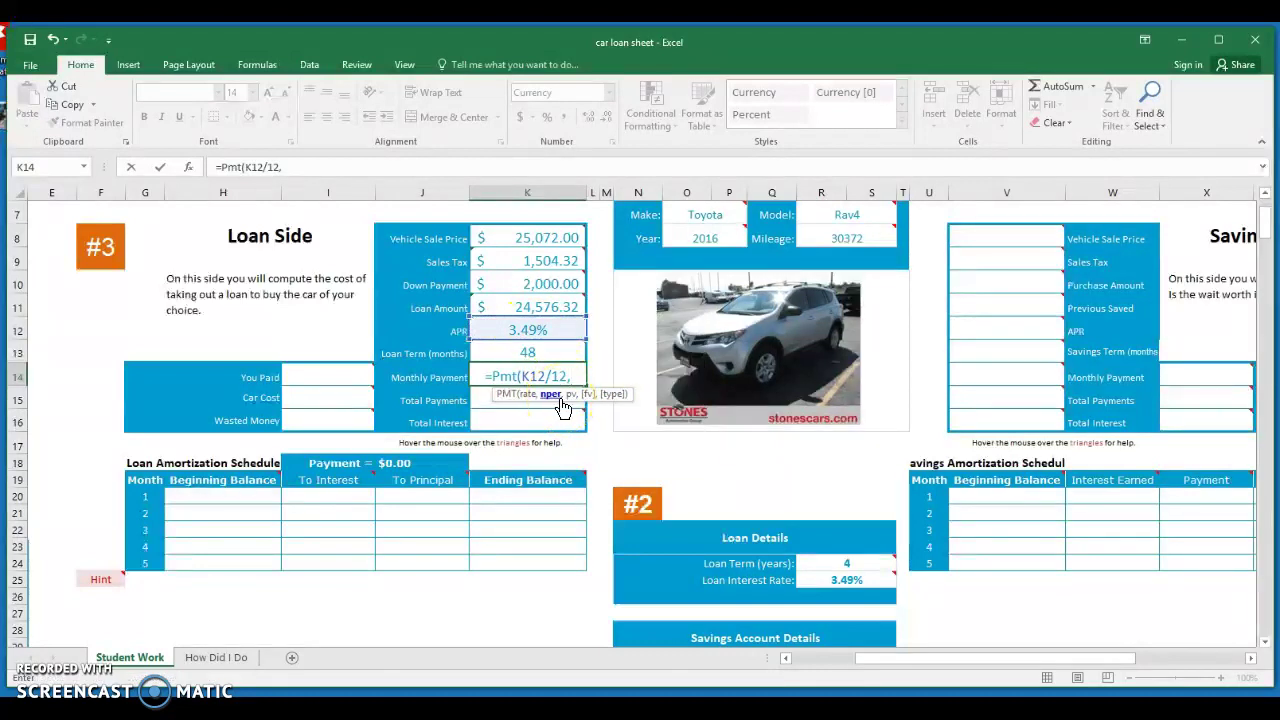
left_click(550, 354)
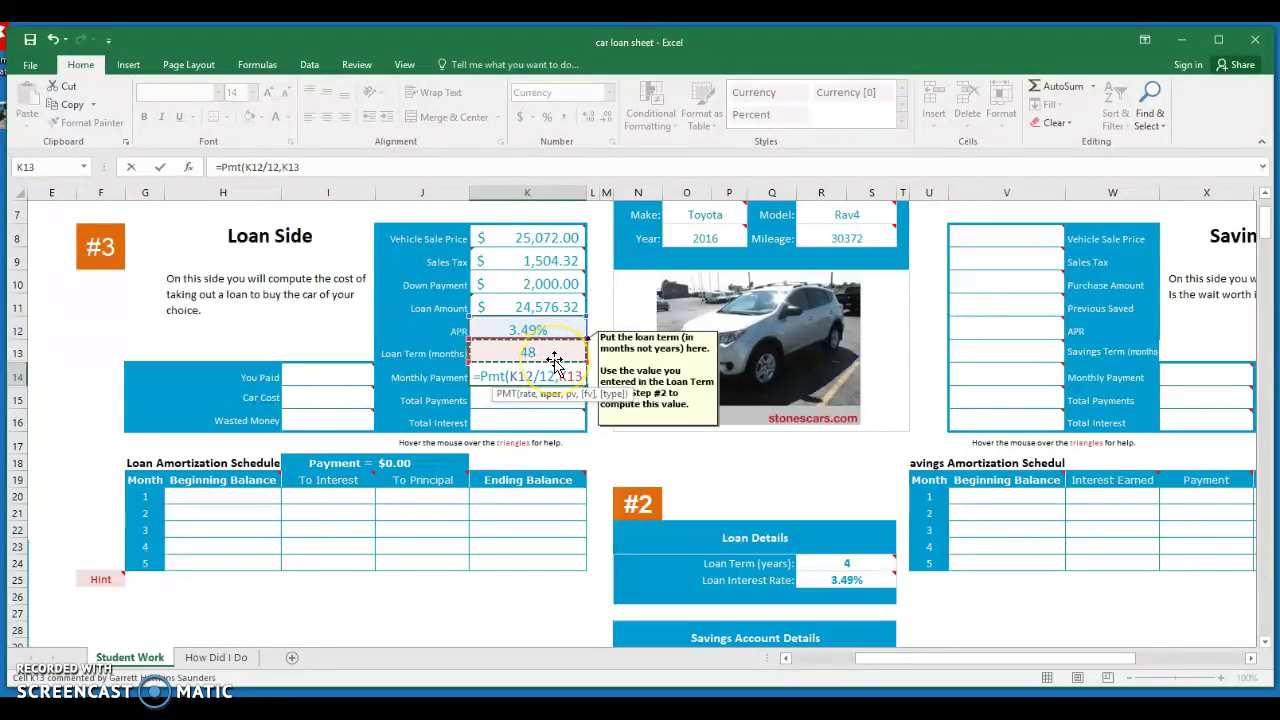
type(",")
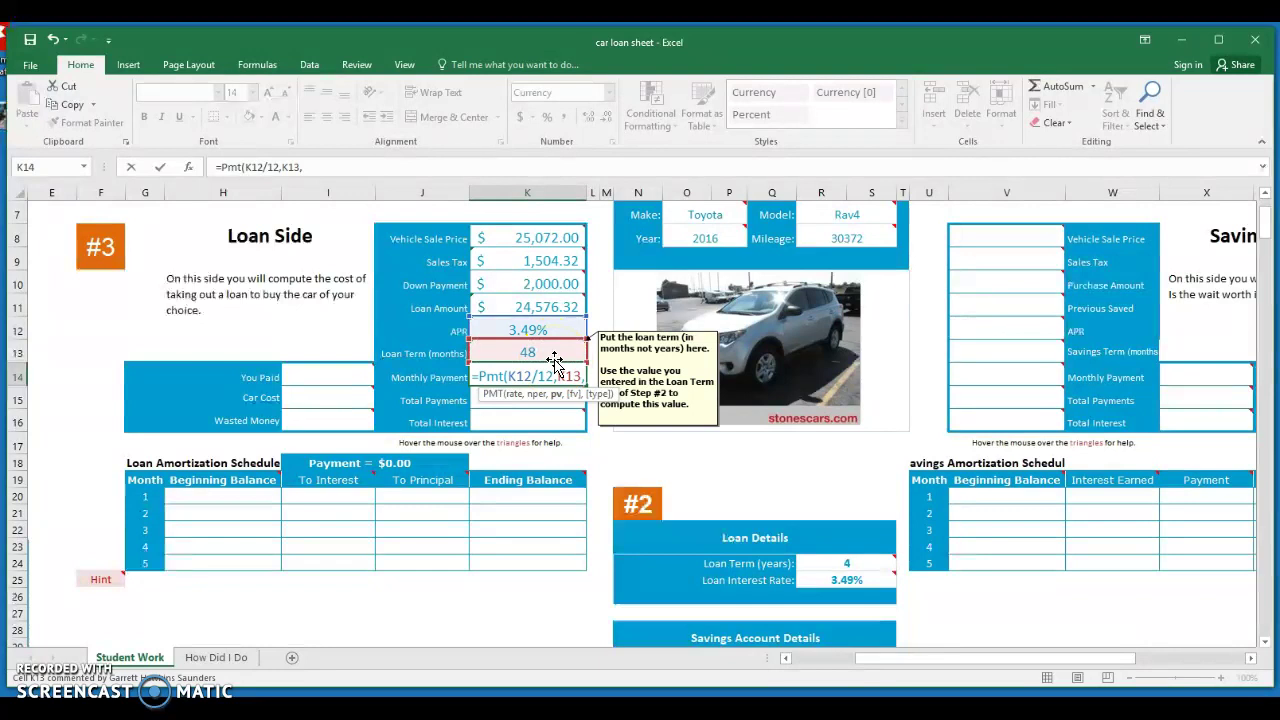
left_click(553, 309)
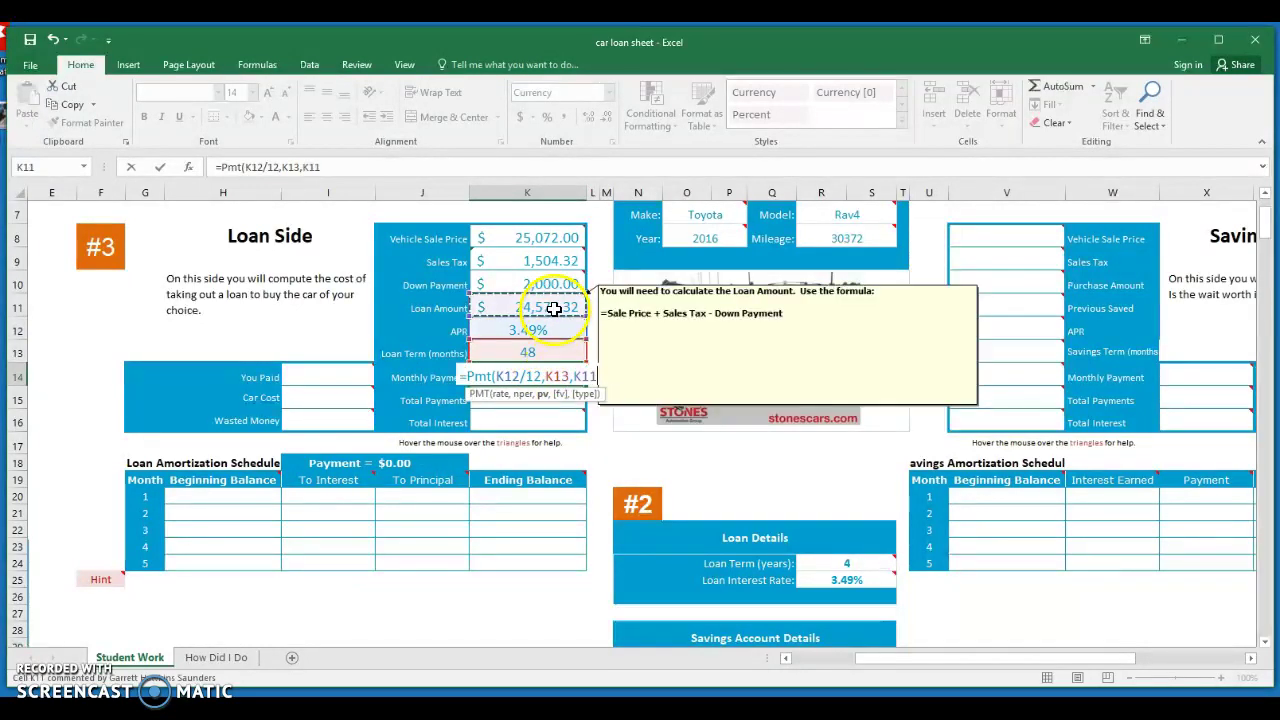
Step: Negate the present value in the PMT formula so that the argument reads -K11
left_click(575, 376)
type("-")
left_click(600, 376)
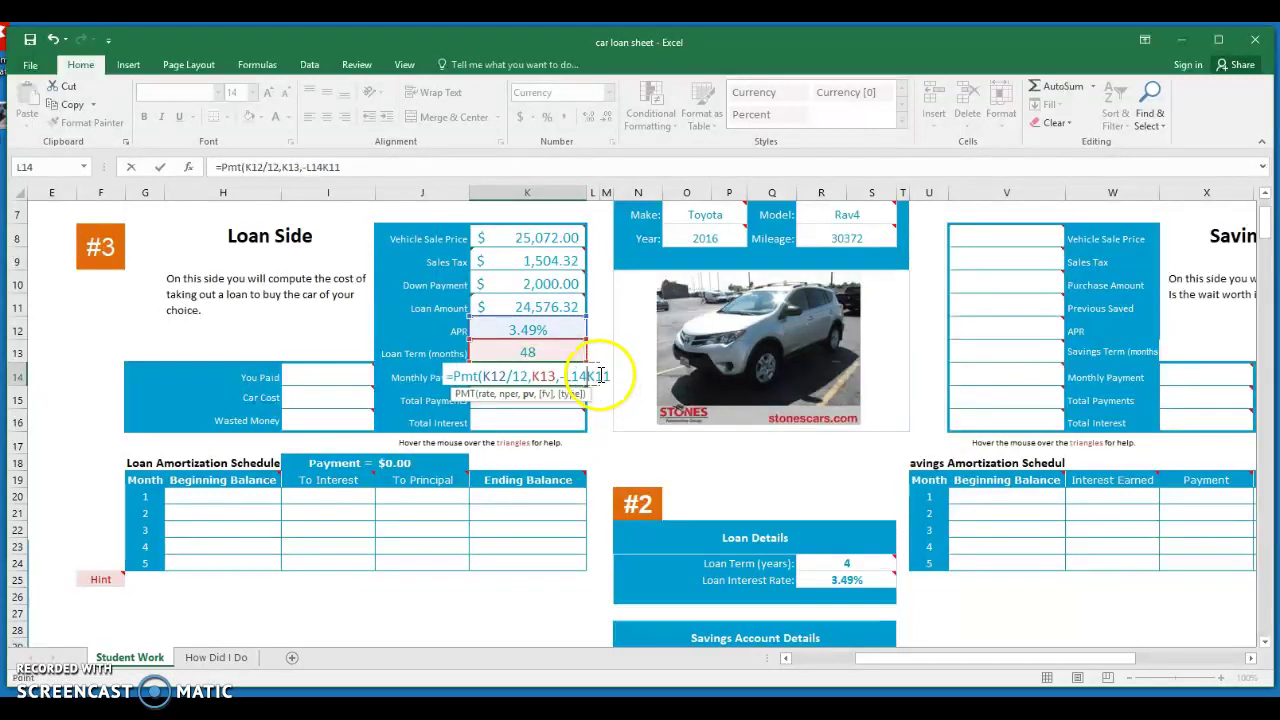
key("BackSpace")
key("BackSpace")
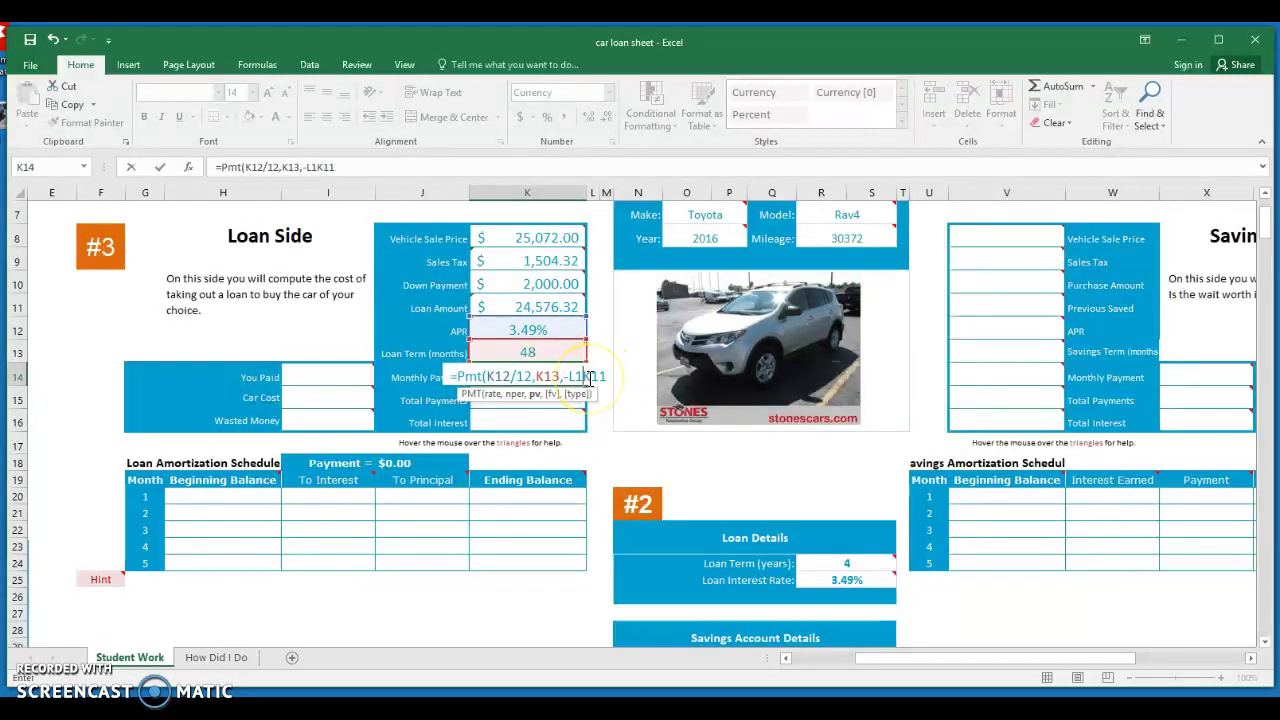
key("Right")
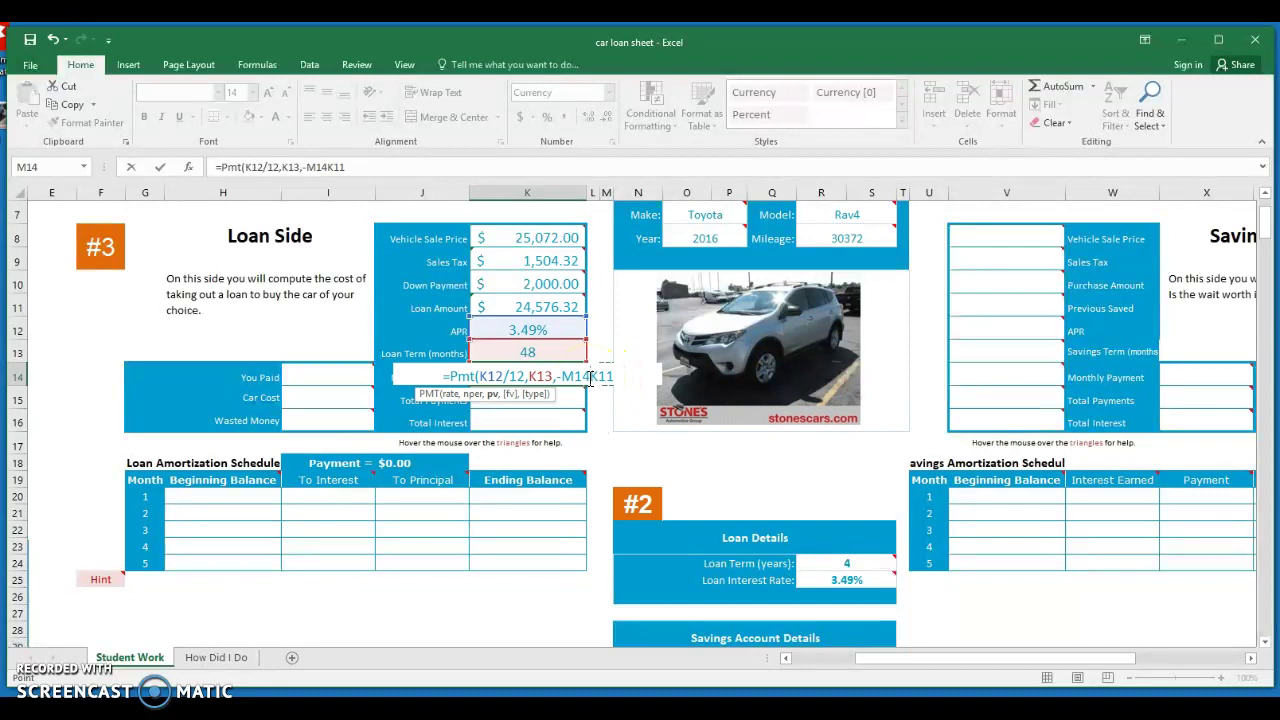
key("BackSpace")
key("BackSpace")
key("BackSpace")
left_click(592, 378)
Step: Leave the future value empty, set the payment type to 0, and complete the formula =PMT(K12/12,K13,-K11,,0)
type(",")
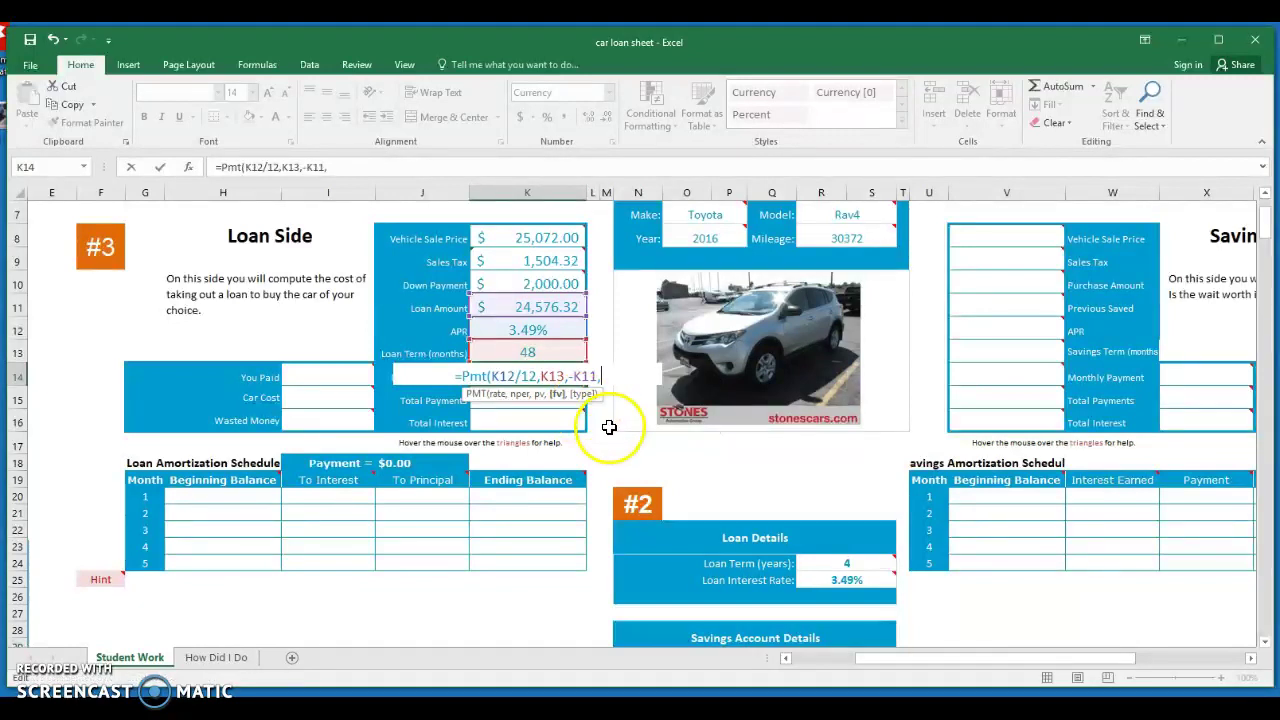
type(",")
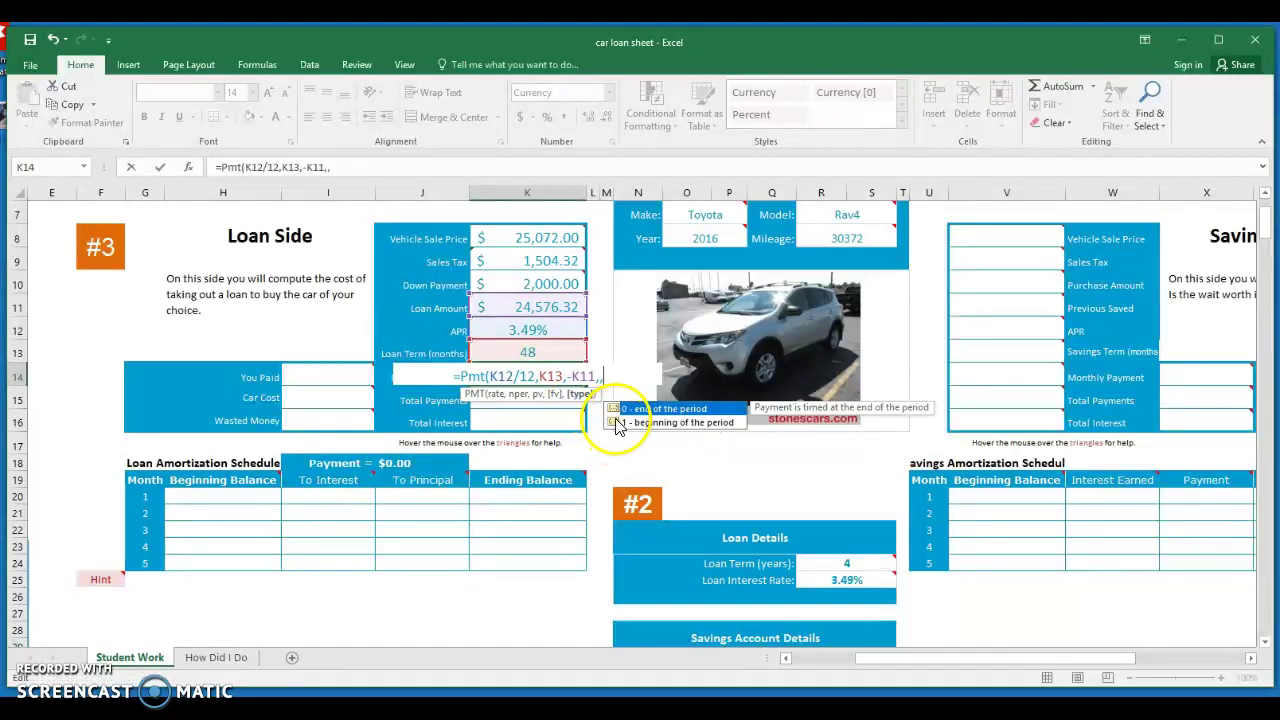
type("0)")
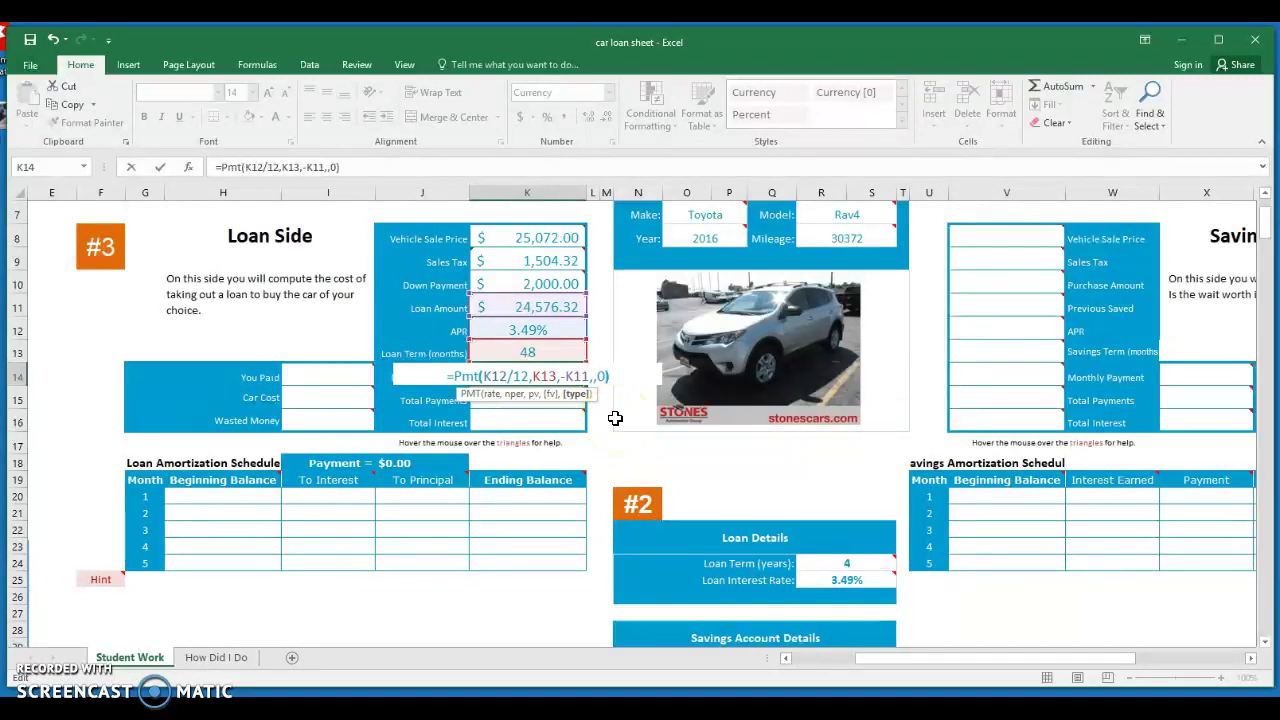
key("Return")
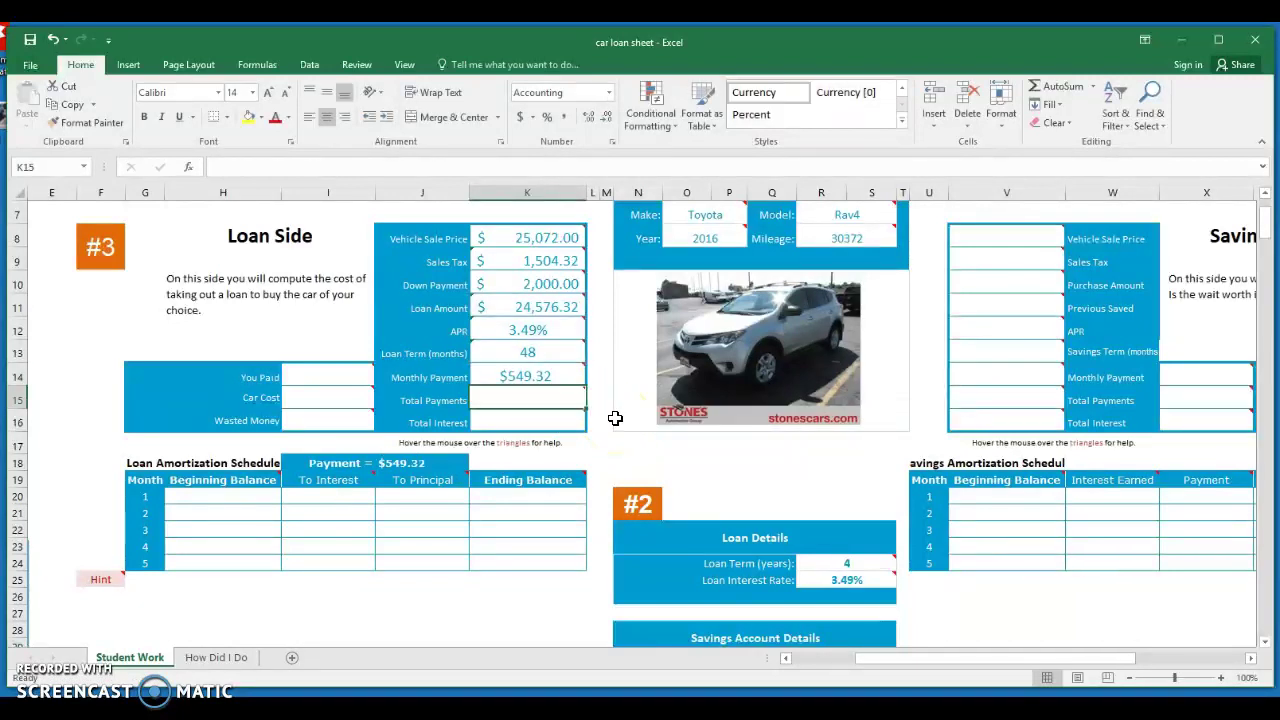
Step: Remove the minus sign before K11 in the Monthly Payment formula in K14
mouse_move(554, 377)
left_click(552, 377)
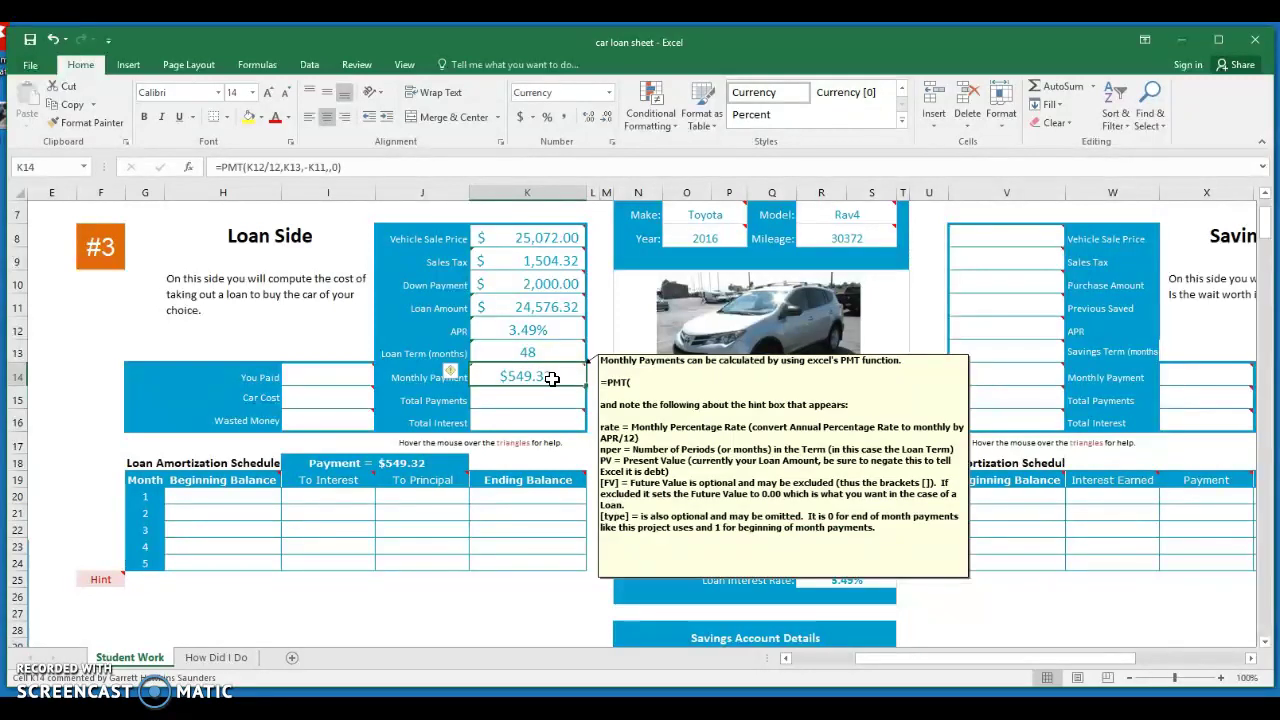
left_click(437, 466)
left_click(525, 372)
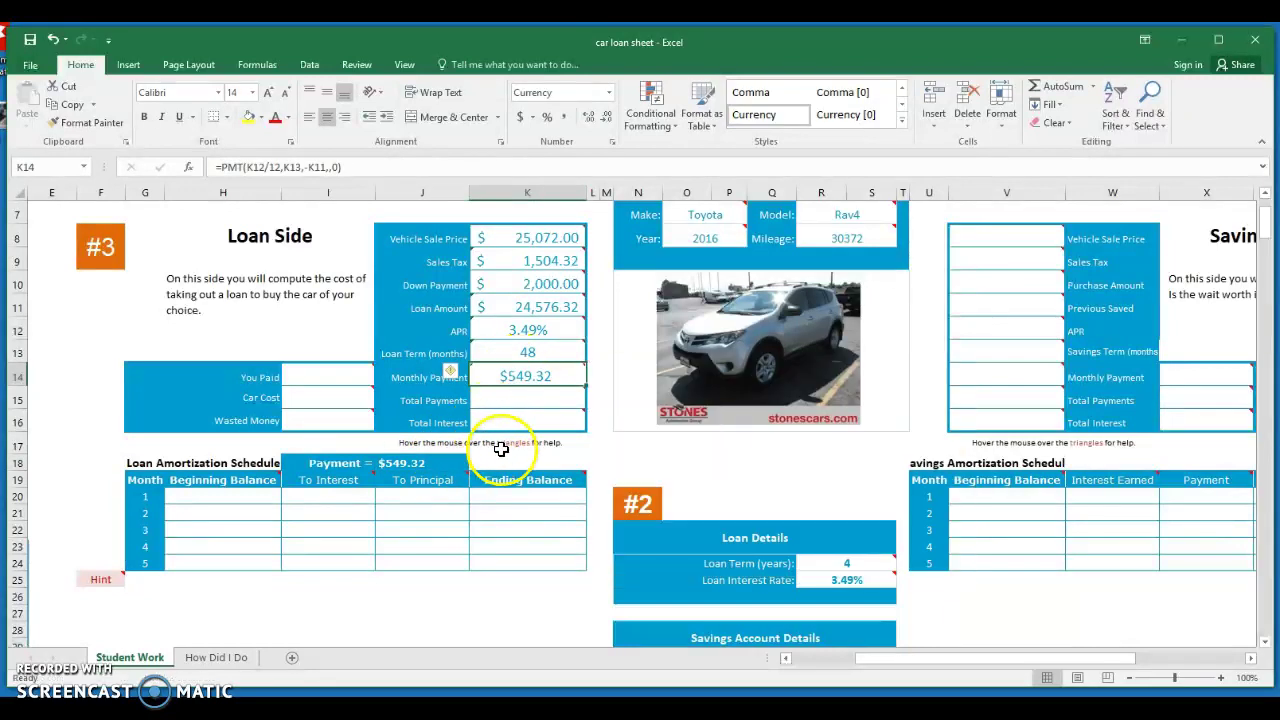
double_click(537, 377)
left_click_drag(537, 377, 554, 377)
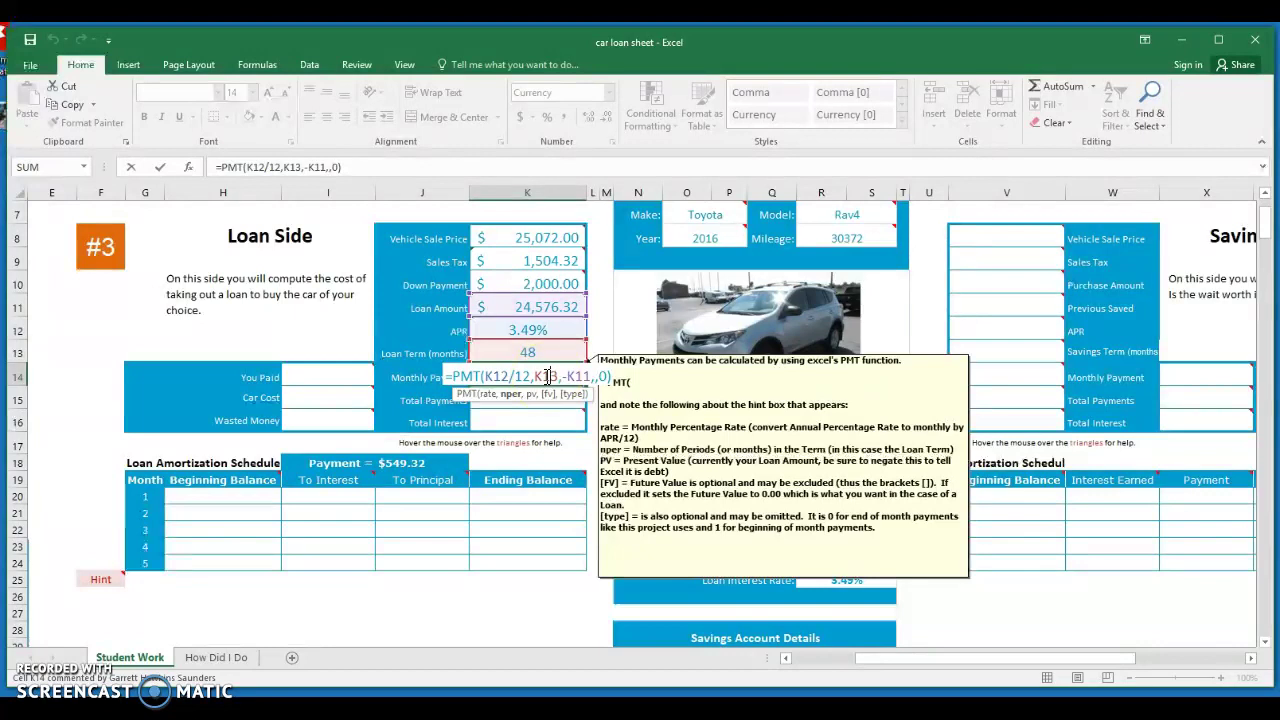
left_click(558, 376)
left_click(512, 376)
key("Return")
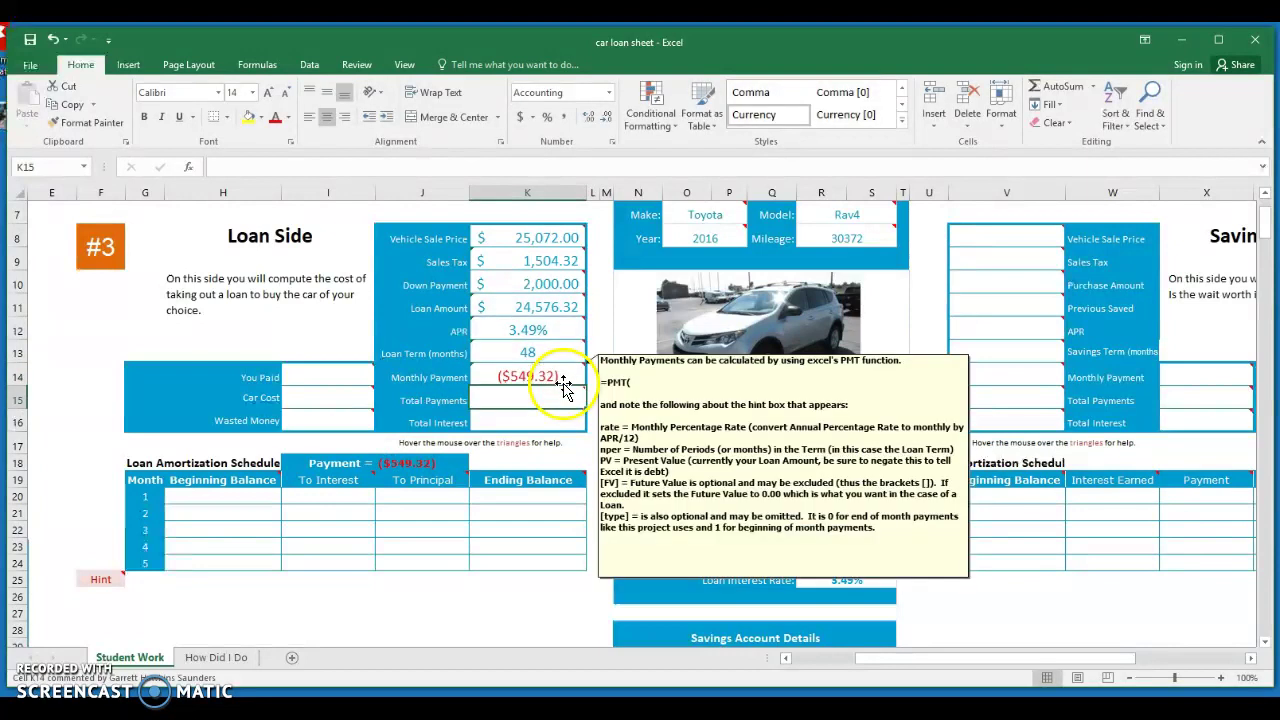
Step: Restore the minus sign before K11 in the Monthly Payment formula in K14
left_click(560, 380)
double_click(556, 378)
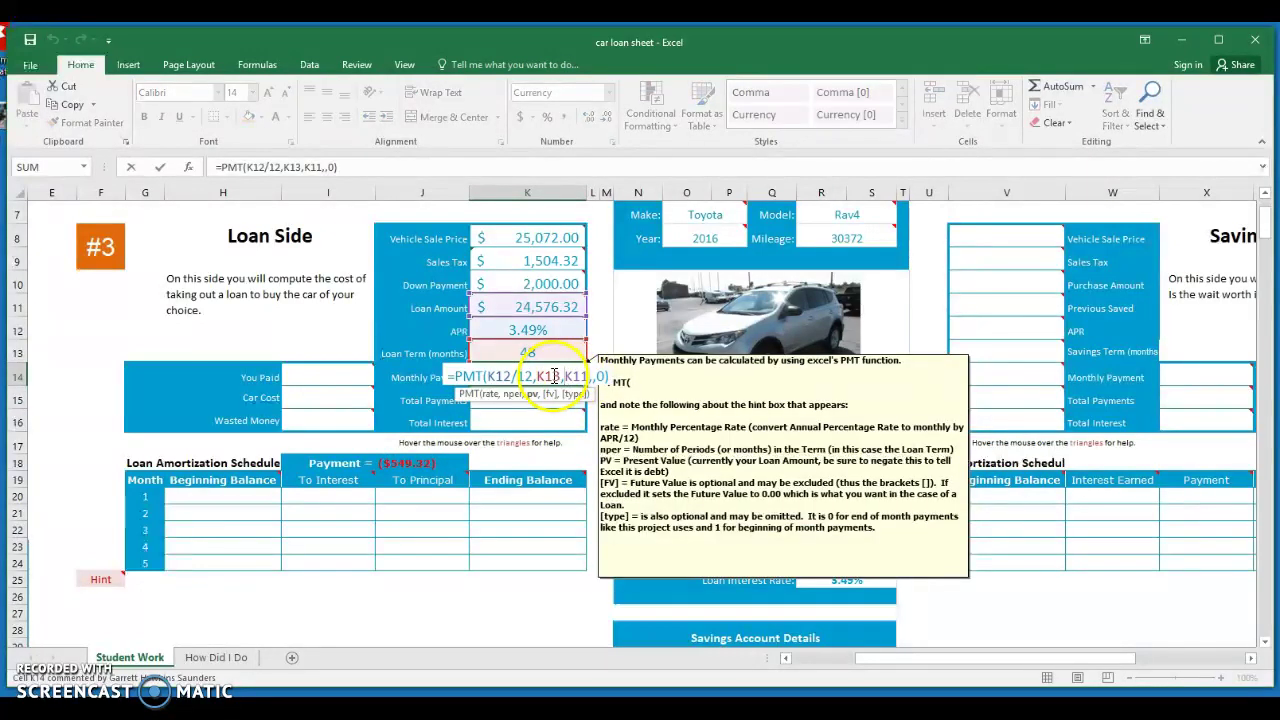
left_click(568, 376)
type("-")
key("Return")
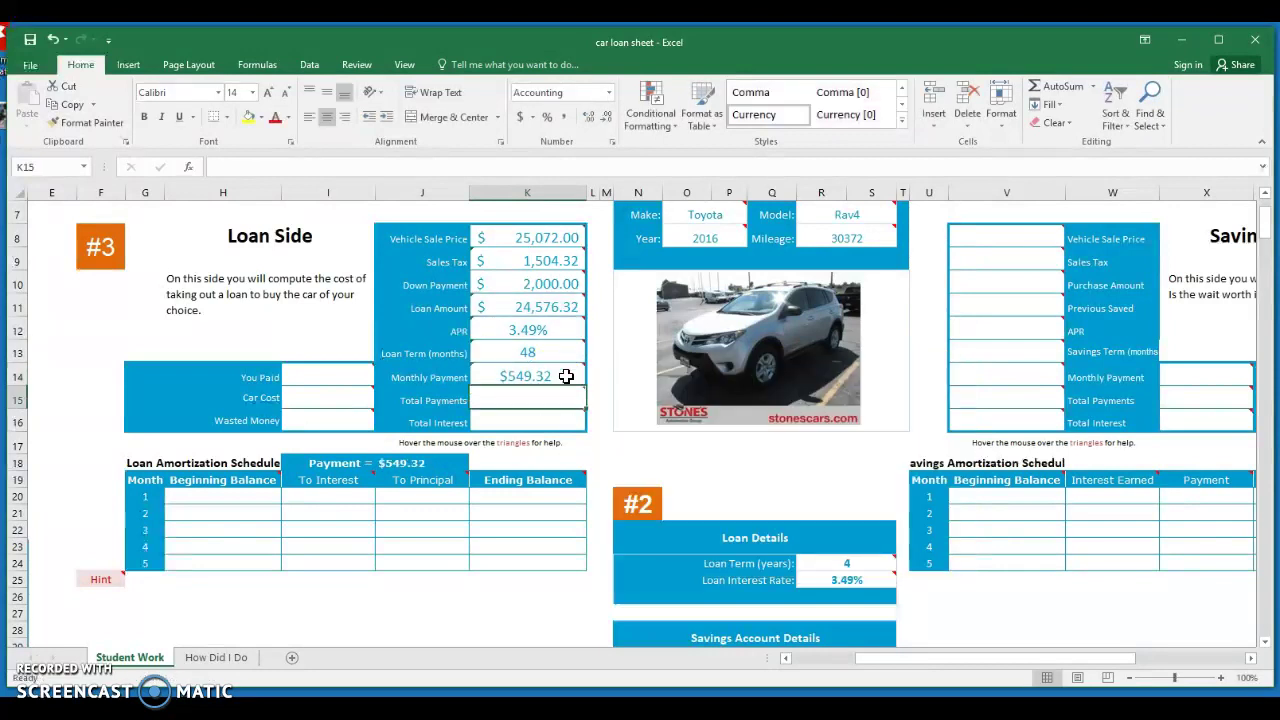
Step: Review the You Paid, Car Cost and Wasted Money figures and the month 1 row of the loan amortization schedule
mouse_move(552, 398)
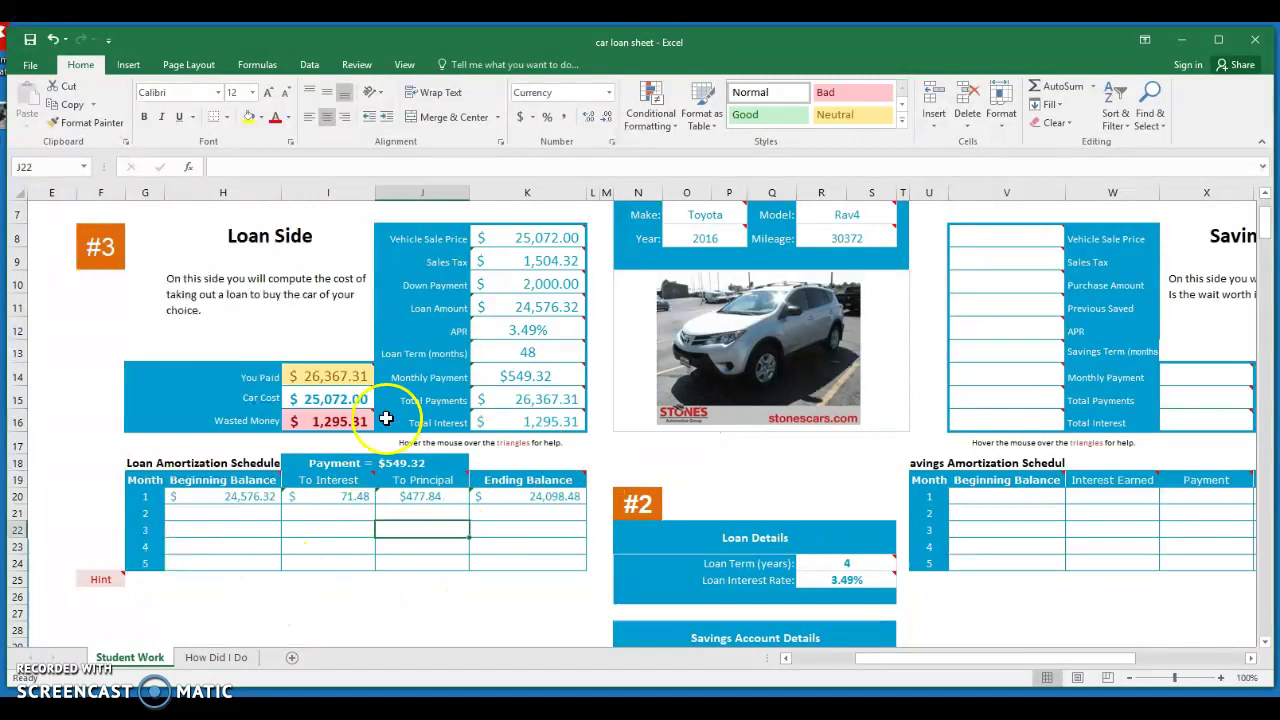
left_click_drag(328, 355, 328, 420)
left_click(515, 462)
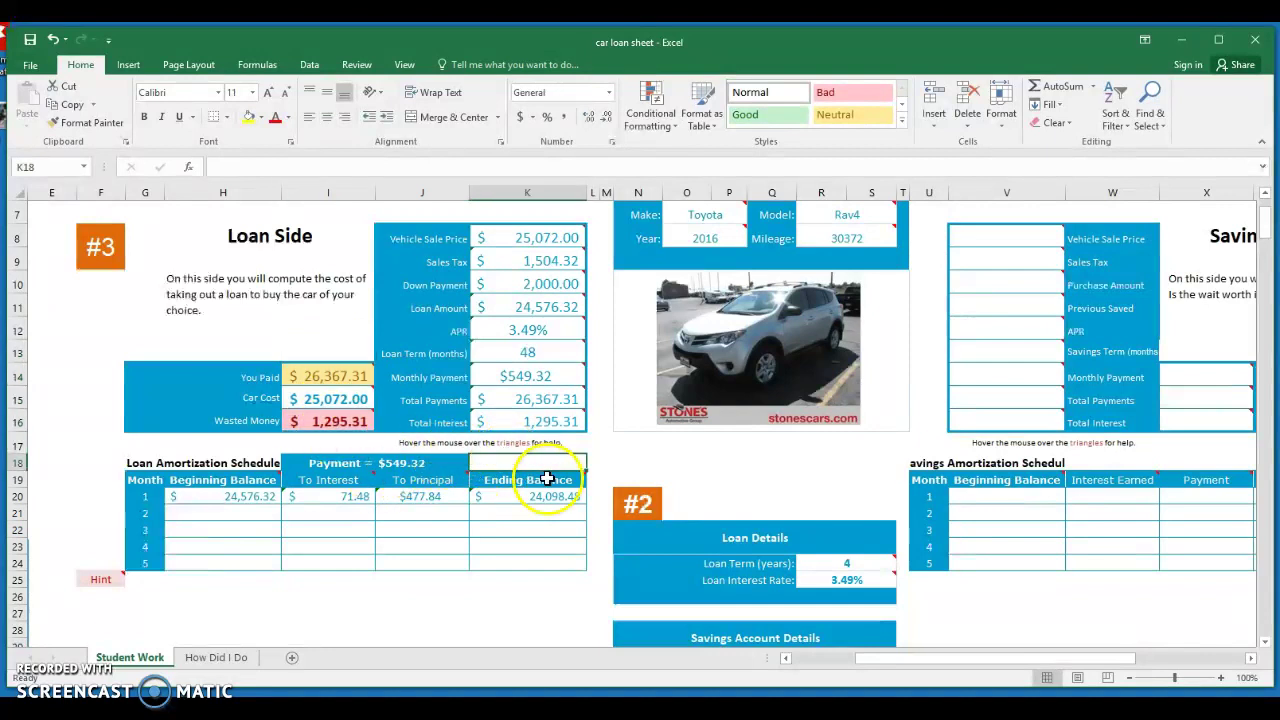
left_click_drag(215, 496, 482, 499)
left_click(423, 513)
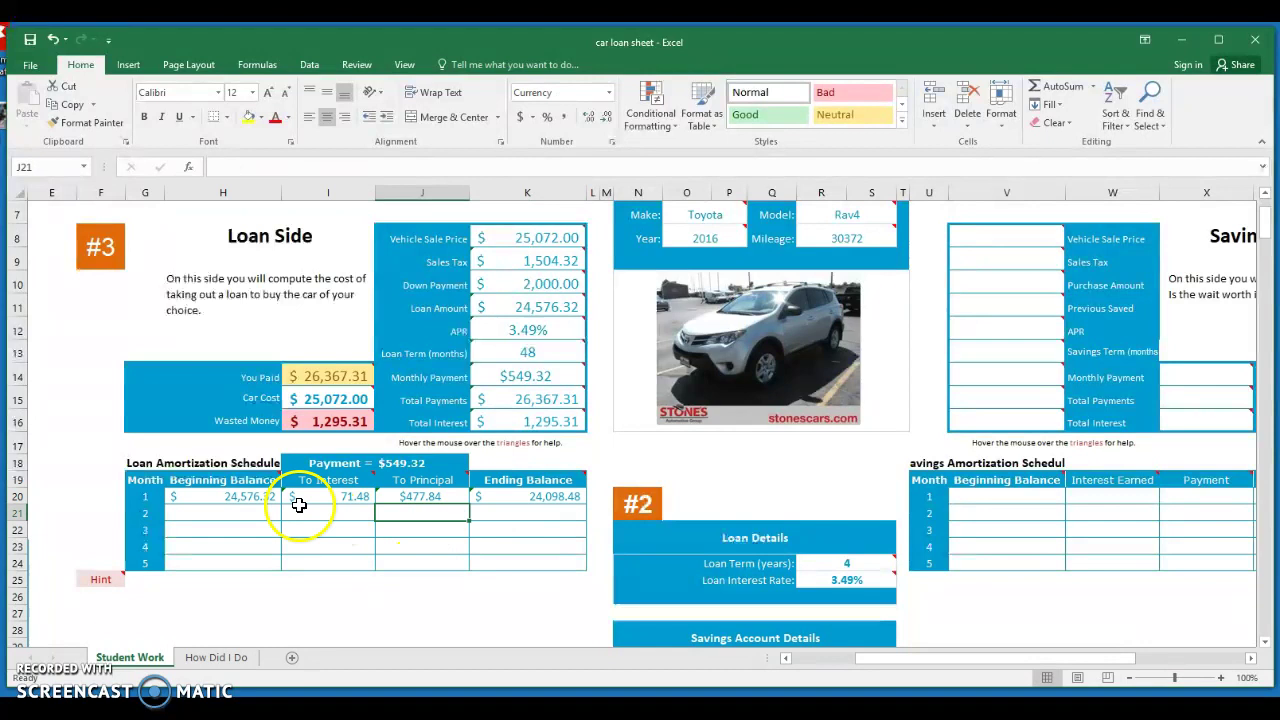
Step: Try filling the month 1 amortization row H20:K20 down through month 4, and undo the fill
left_click(246, 497)
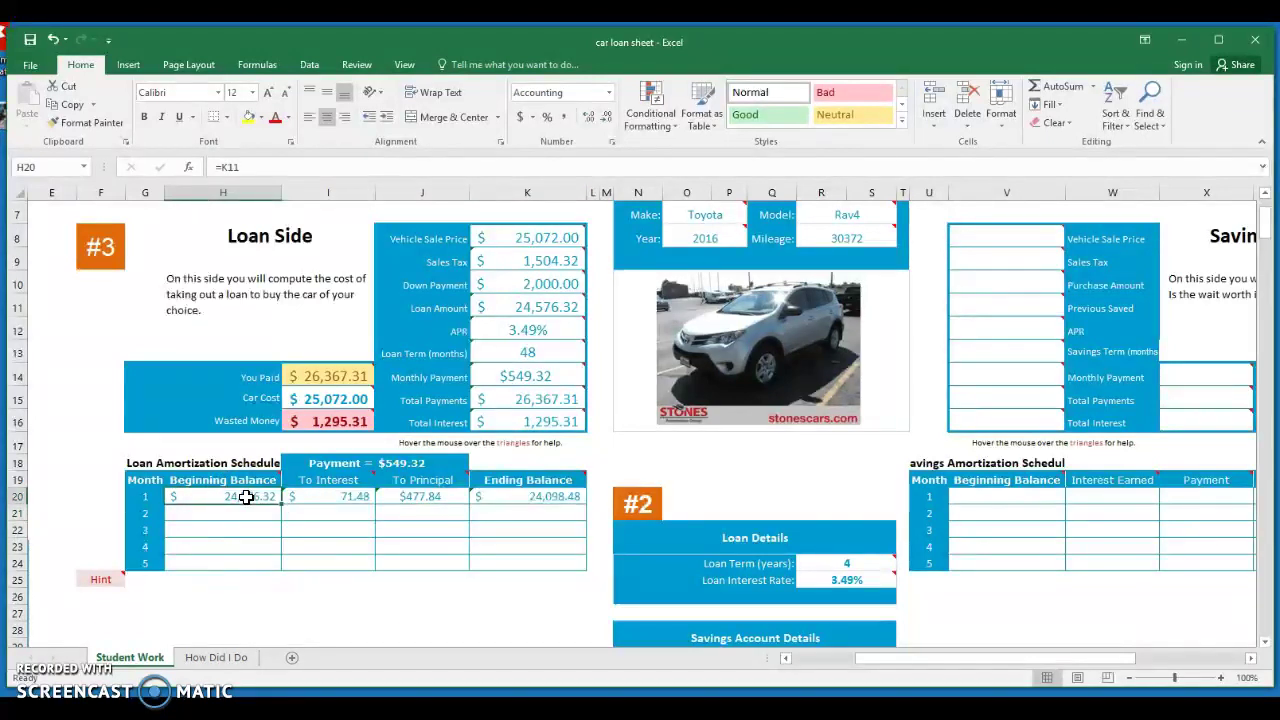
left_click_drag(246, 497, 590, 552)
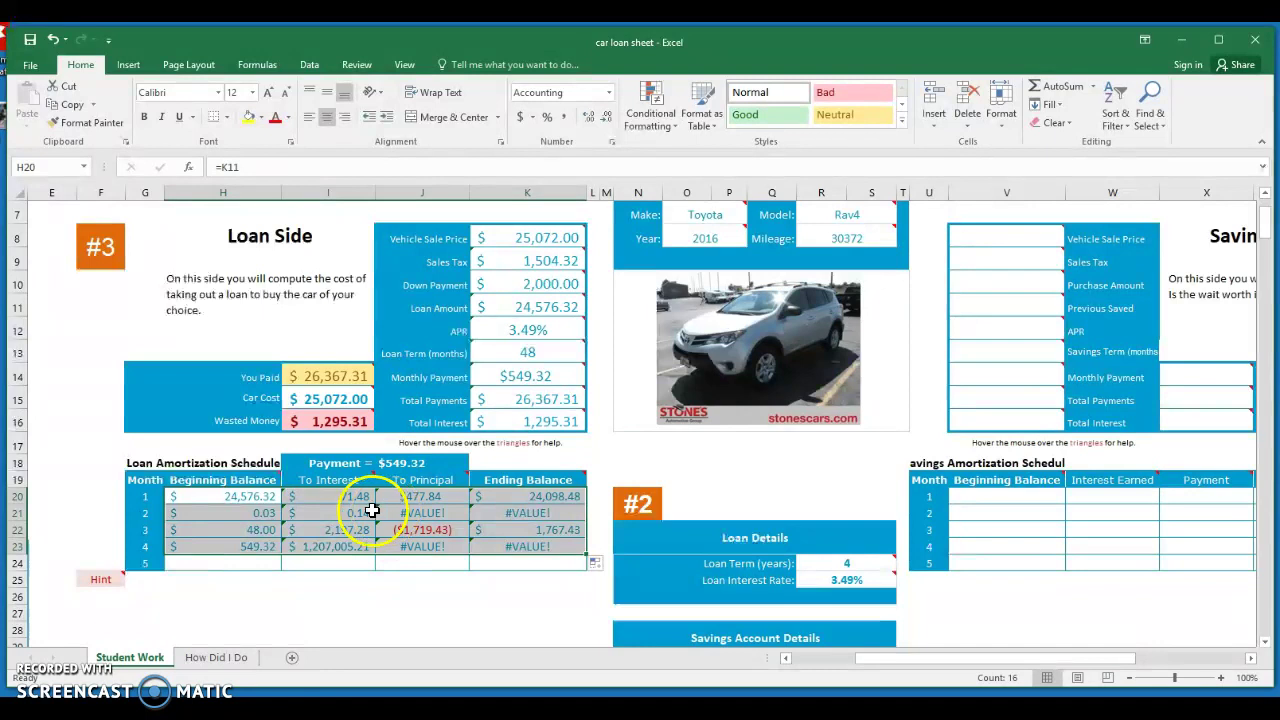
key("ctrl+z")
left_click(320, 513)
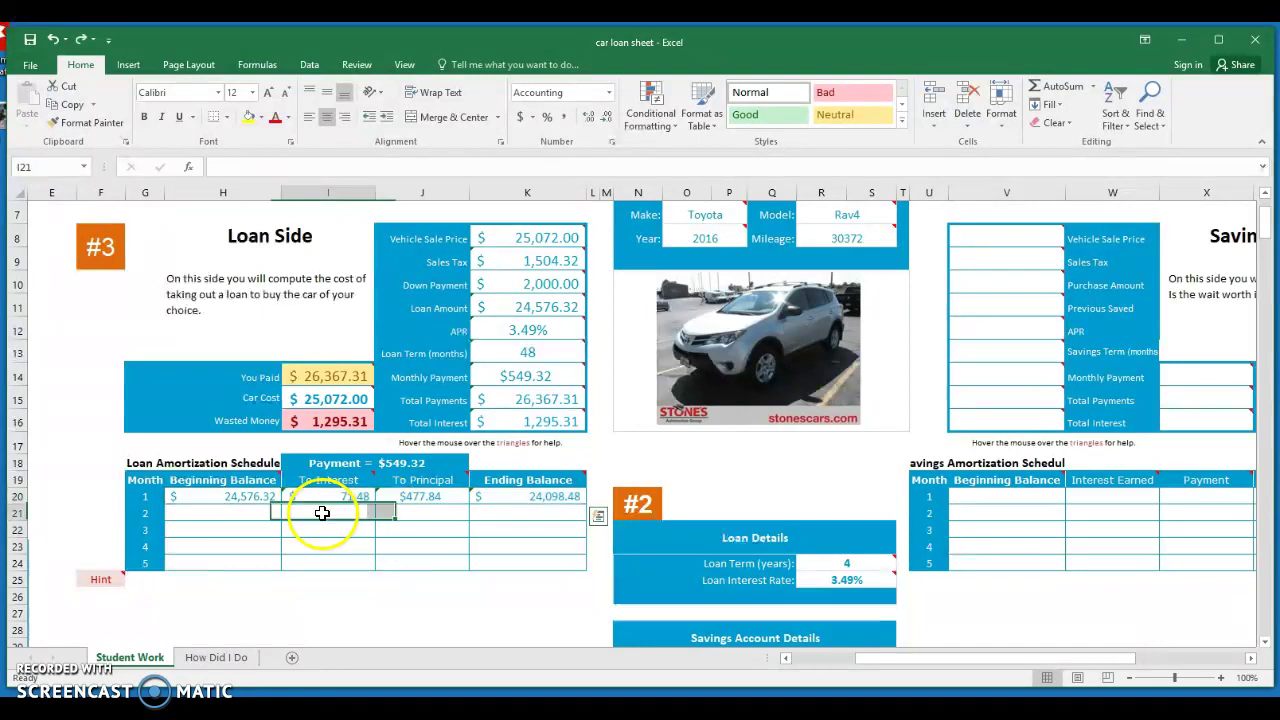
Step: Inspect the month 1 Beginning Balance formula in H20 and select the month 2 Beginning Balance cell H21
left_click(243, 497)
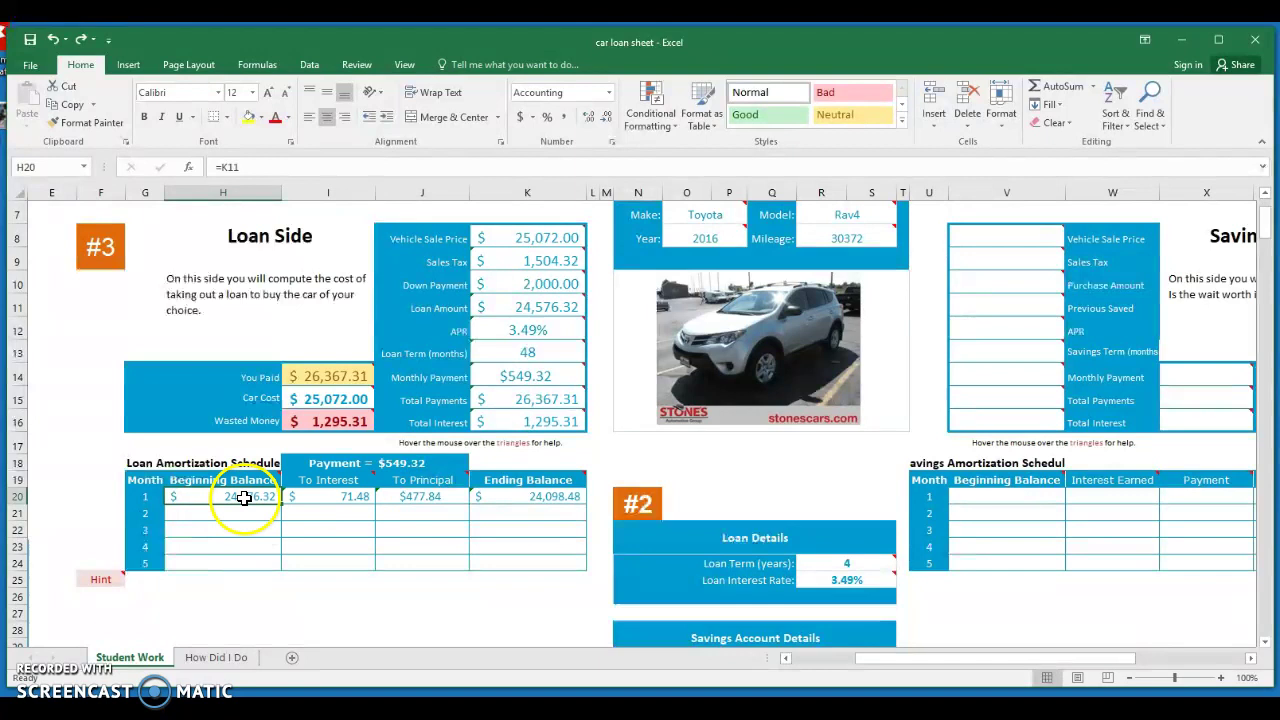
double_click(240, 496)
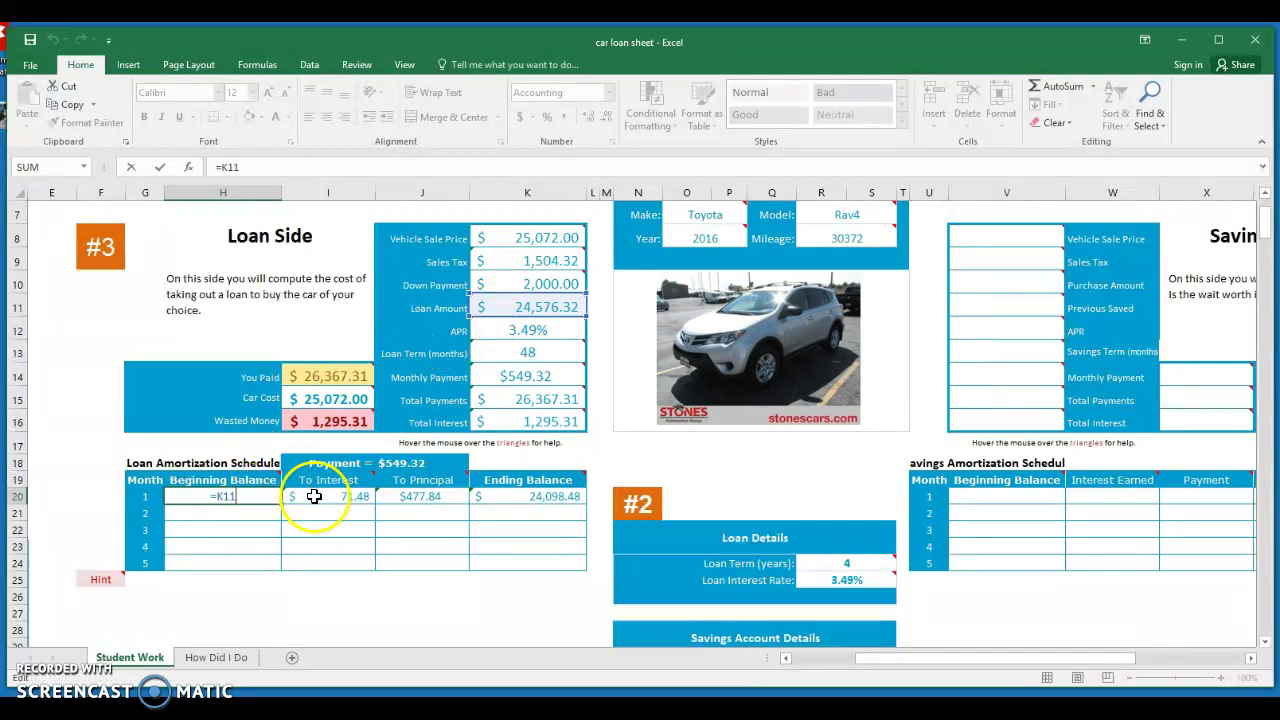
mouse_move(433, 481)
key("Return")
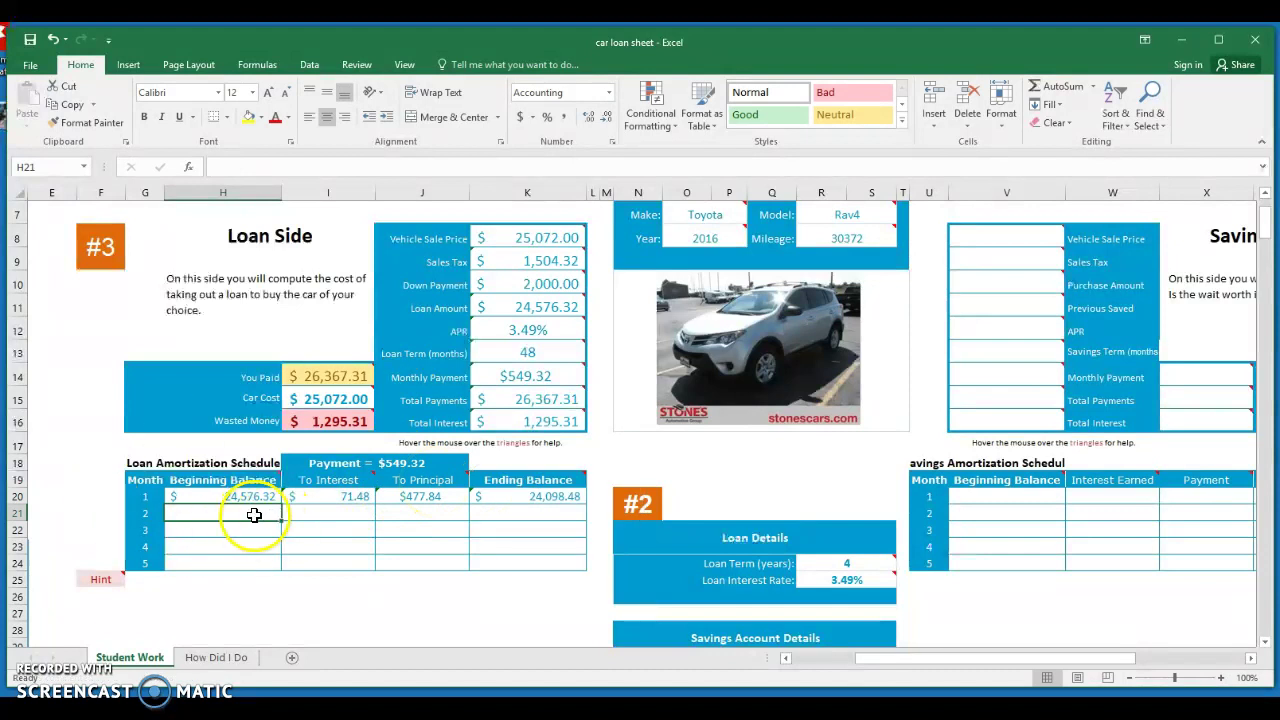
left_click_drag(252, 513, 500, 512)
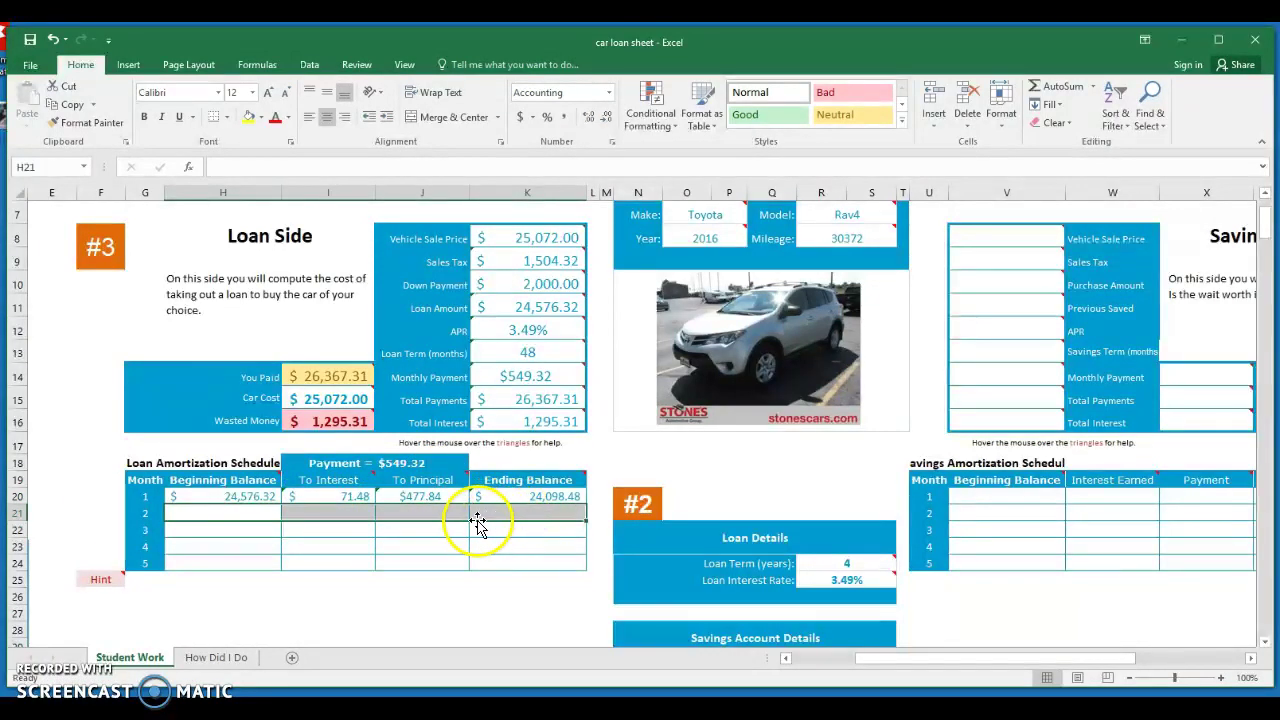
left_click(258, 513)
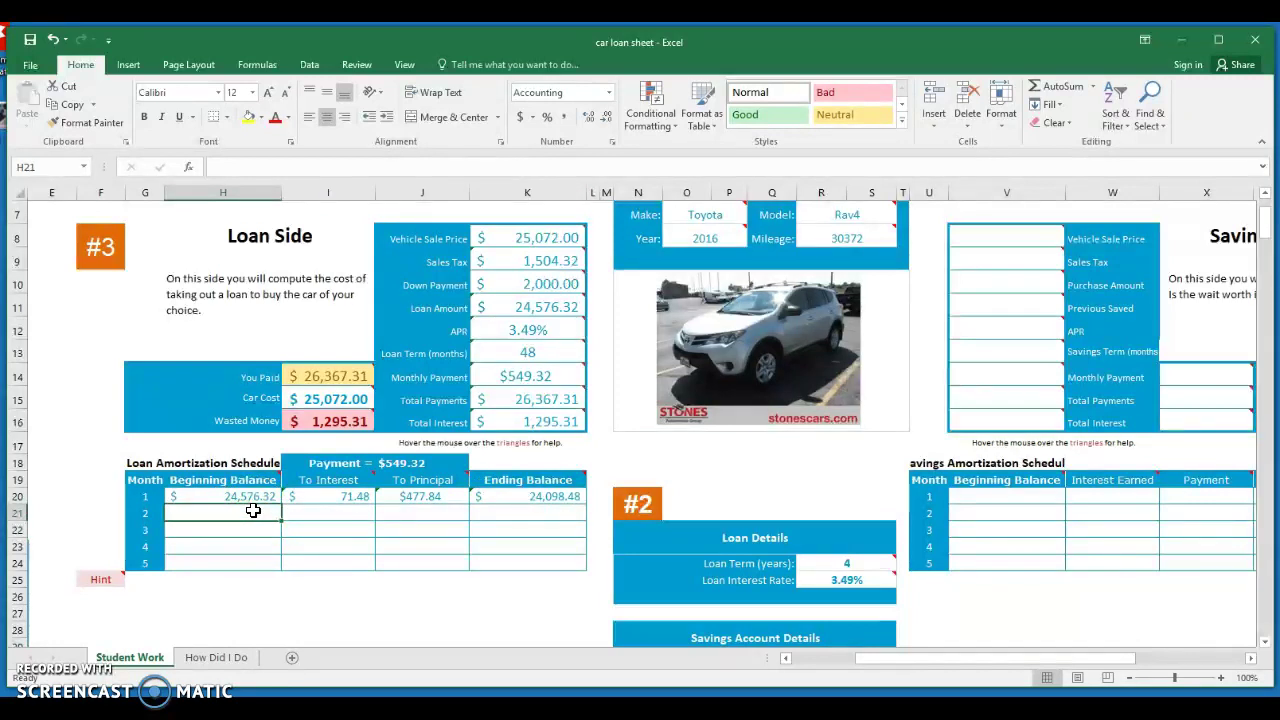
Step: Check the month 1 Beginning Balance formula in H20, and set the month 2 Beginning Balance in H21 to =K20
left_click(248, 496)
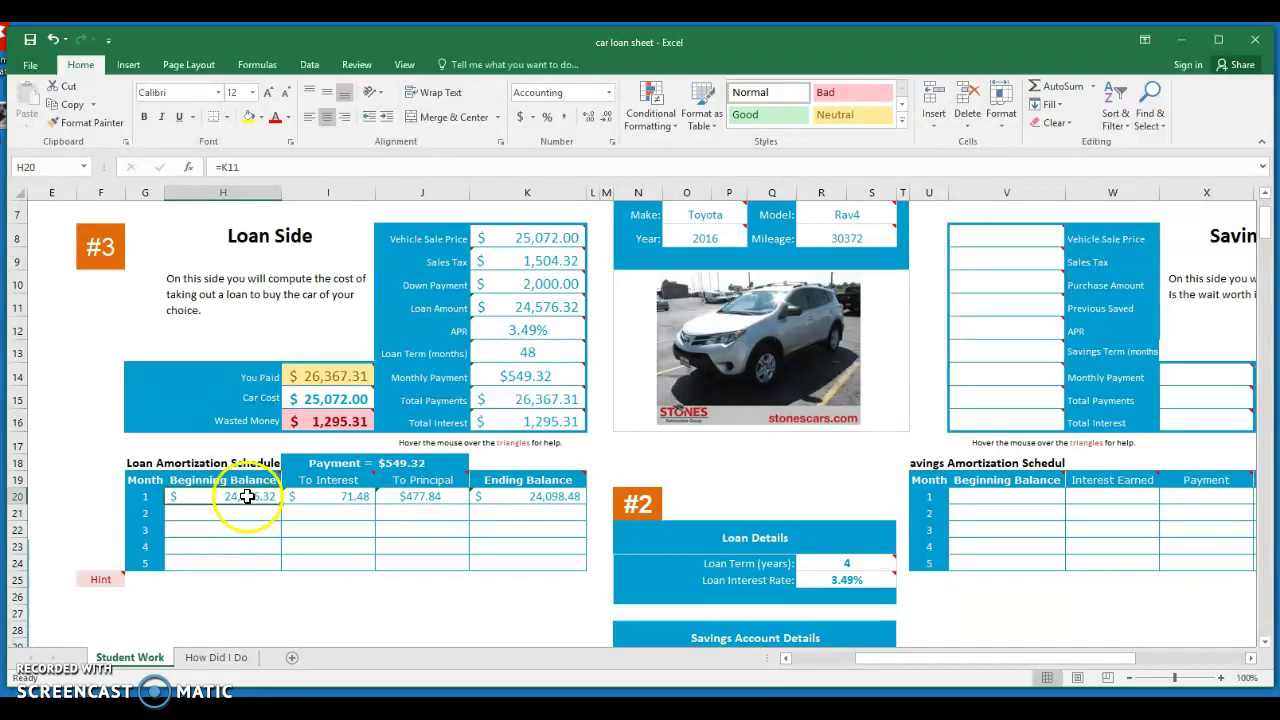
double_click(248, 496)
mouse_move(528, 310)
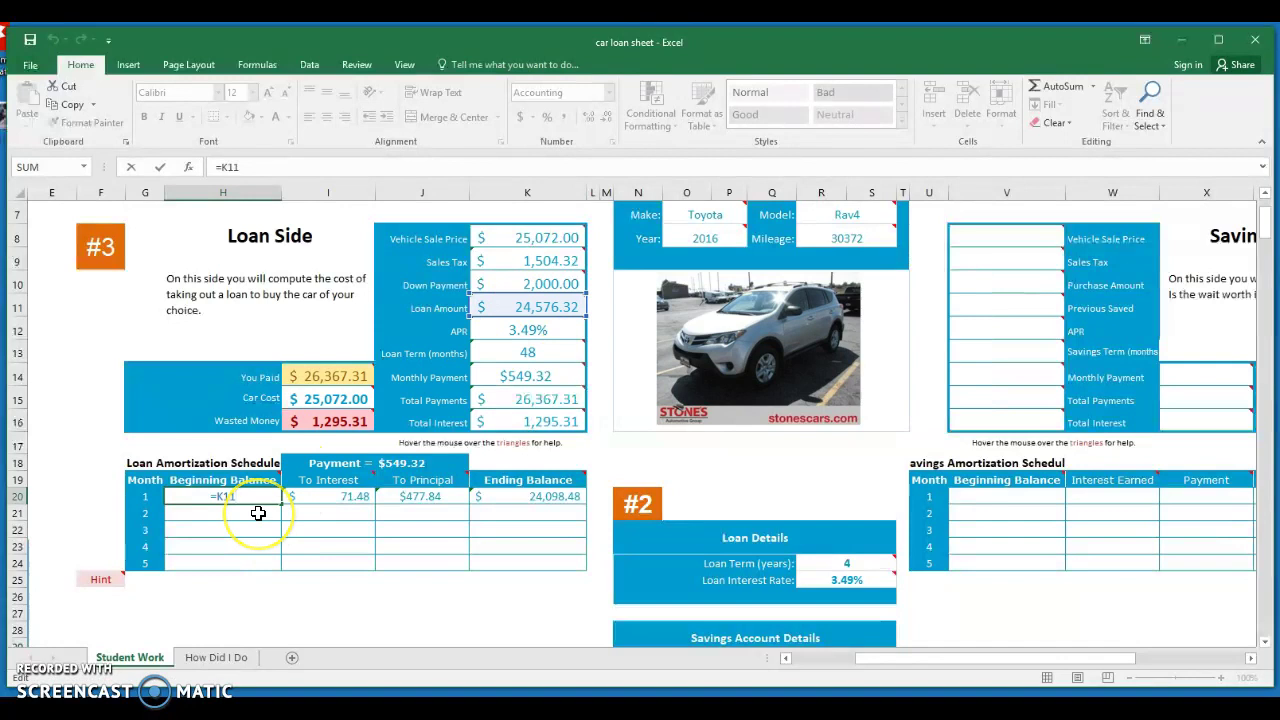
key("Return")
type("=")
left_click(510, 497)
key("Return")
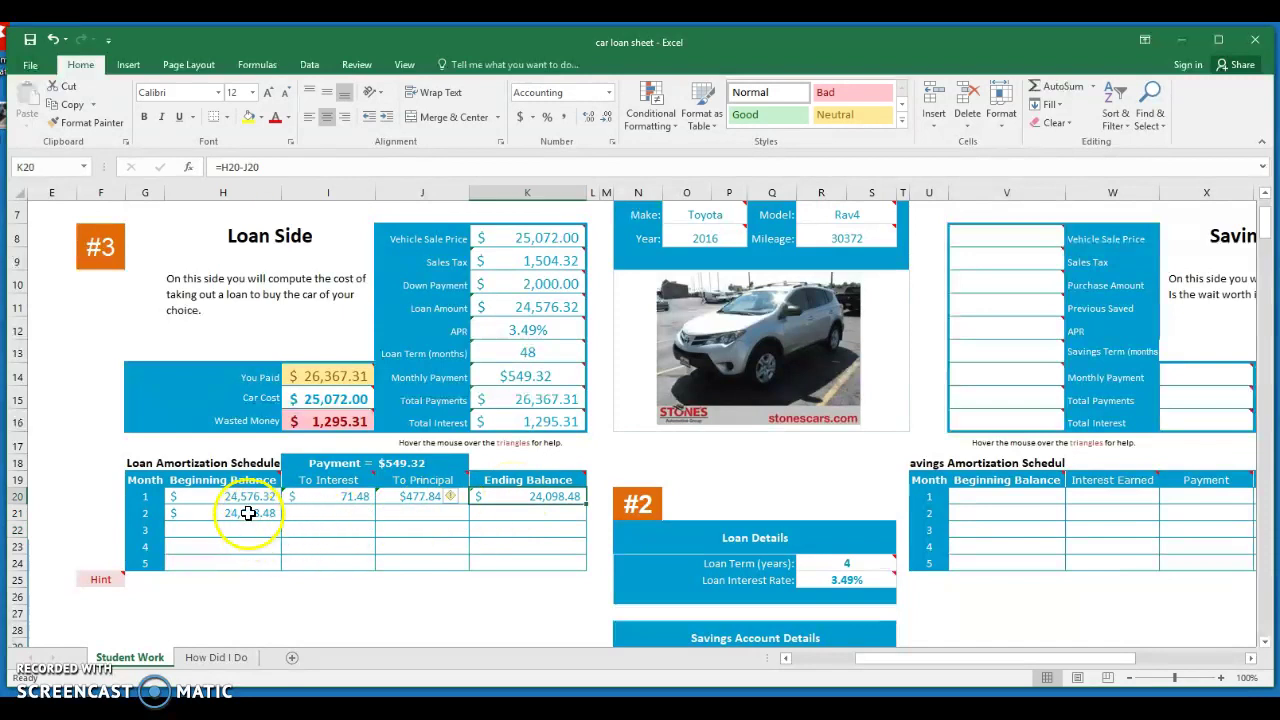
left_click(248, 513)
left_click(500, 497)
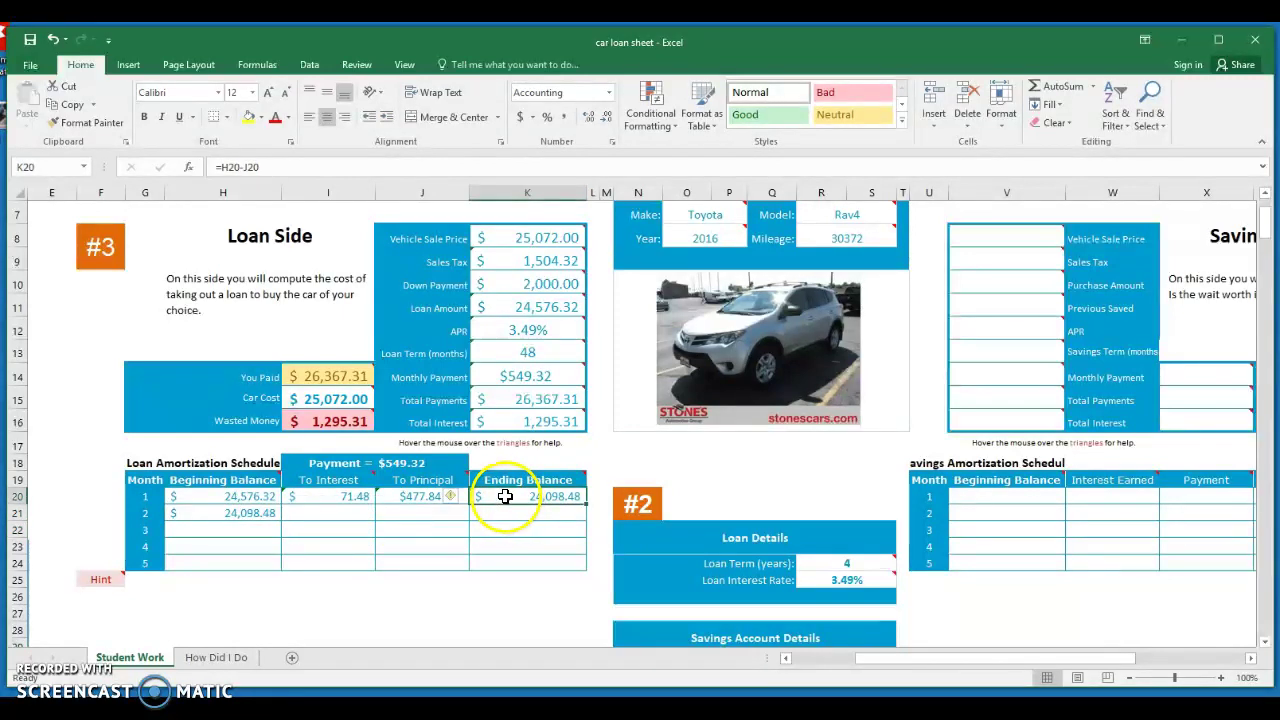
left_click(244, 517)
Step: Inspect the month 1 To Interest formula in I20 and fill it down into the month 2 cell I21
left_click(323, 511)
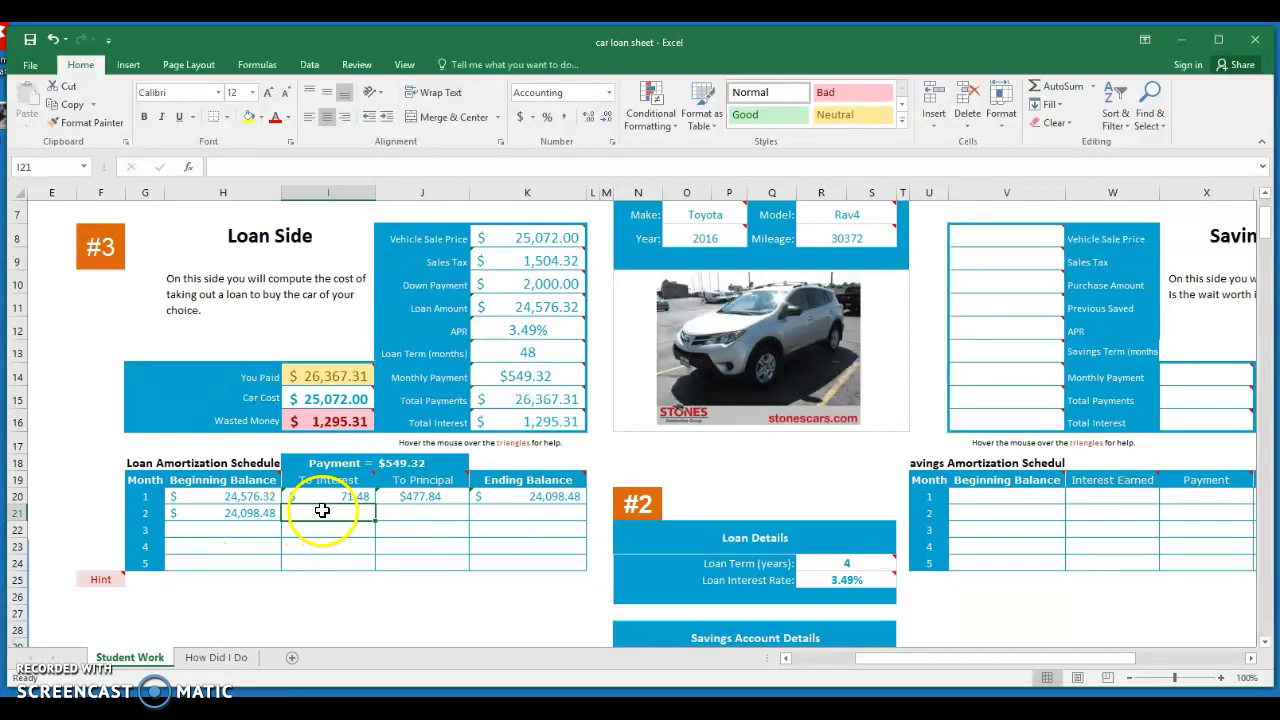
double_click(331, 512)
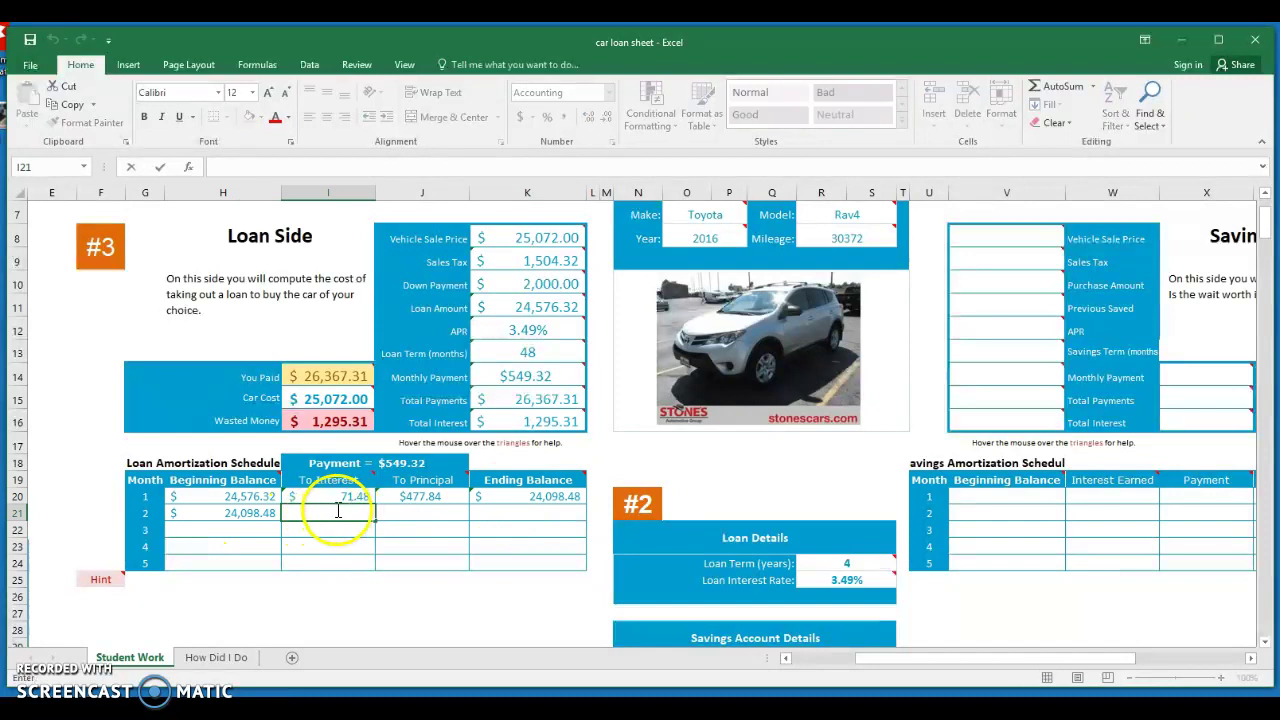
double_click(343, 496)
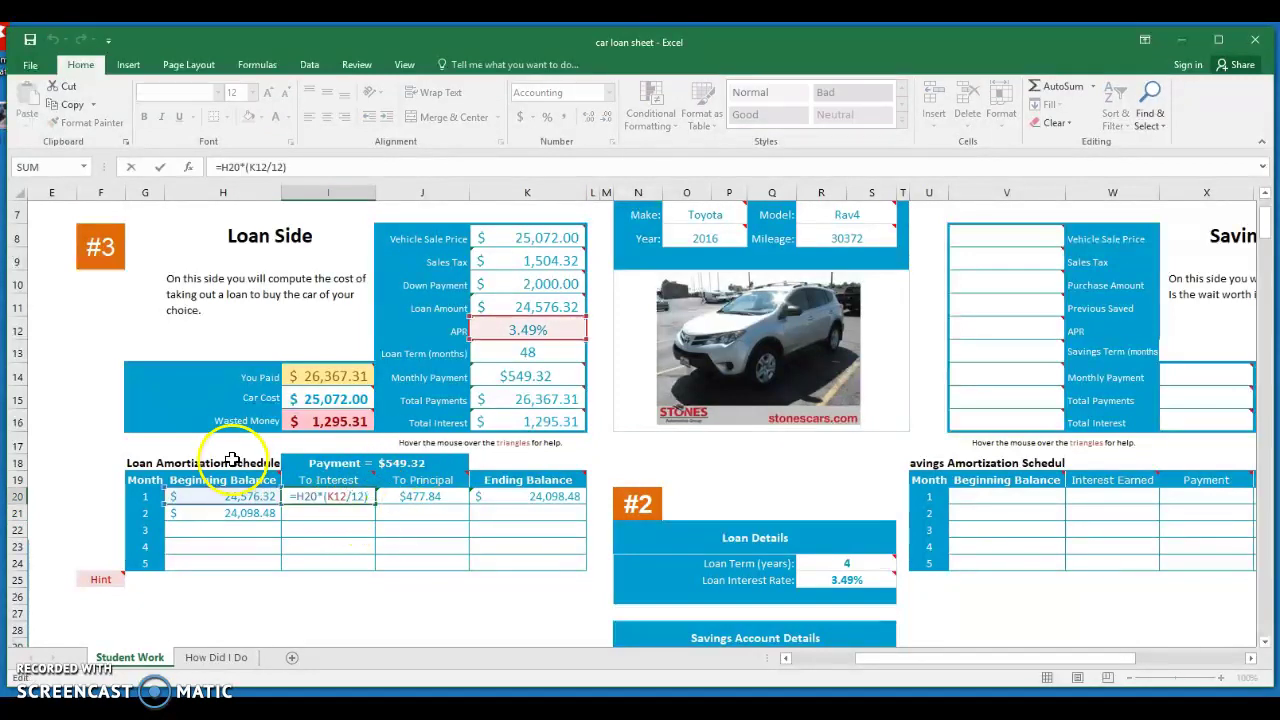
key("Escape")
left_click_drag(374, 505, 345, 520)
double_click(340, 514)
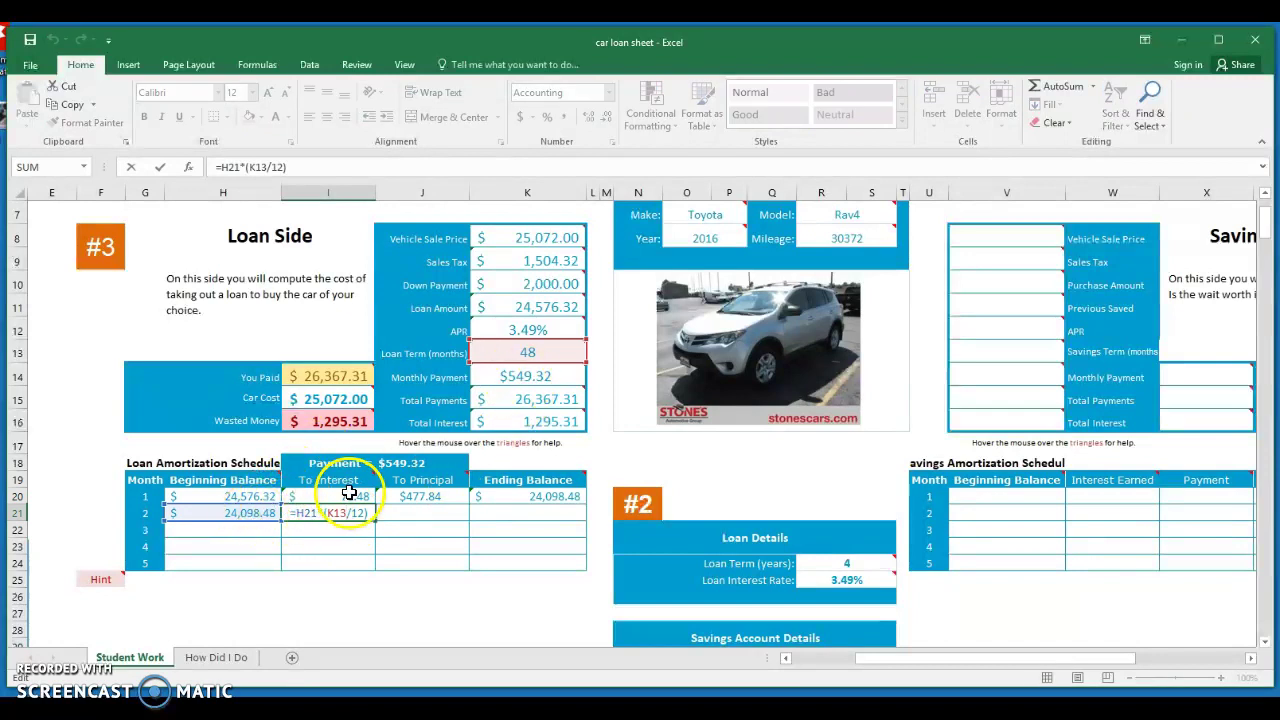
Step: Correct the month 2 To Interest formula in I21 to =H21*($K$12/12), with an absolute reference to the APR
mouse_move(527, 340)
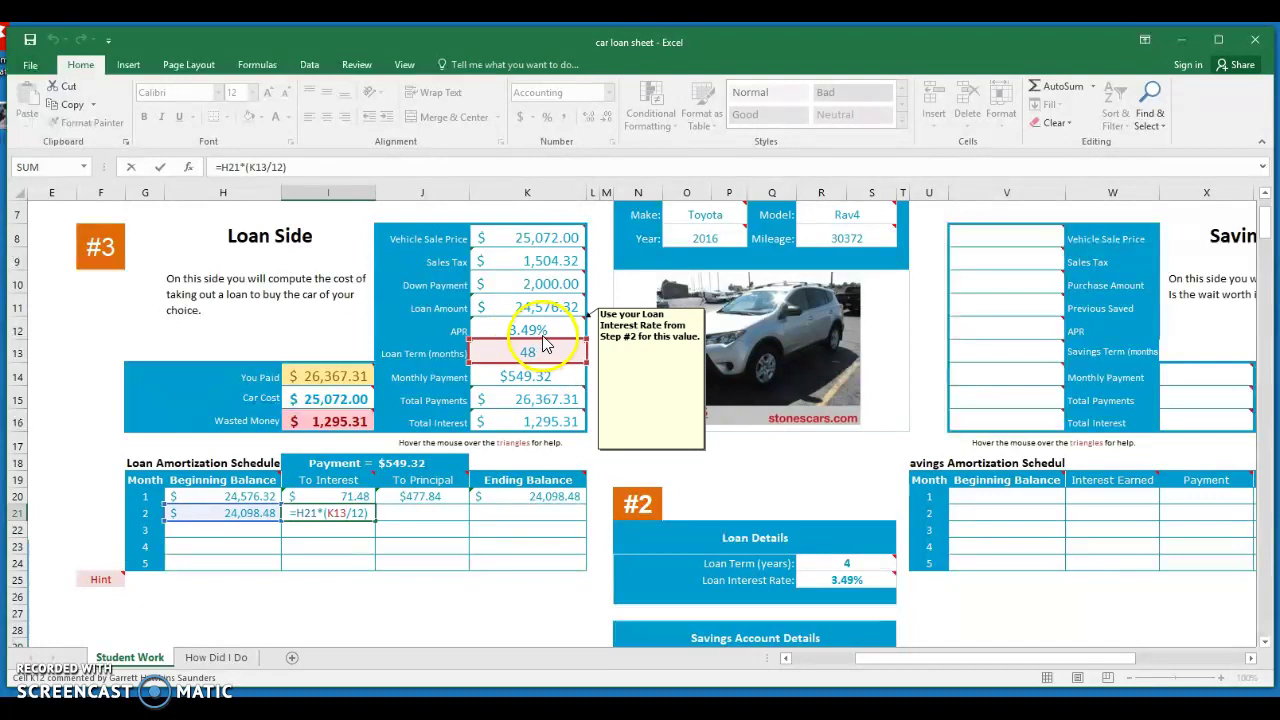
left_click(542, 325)
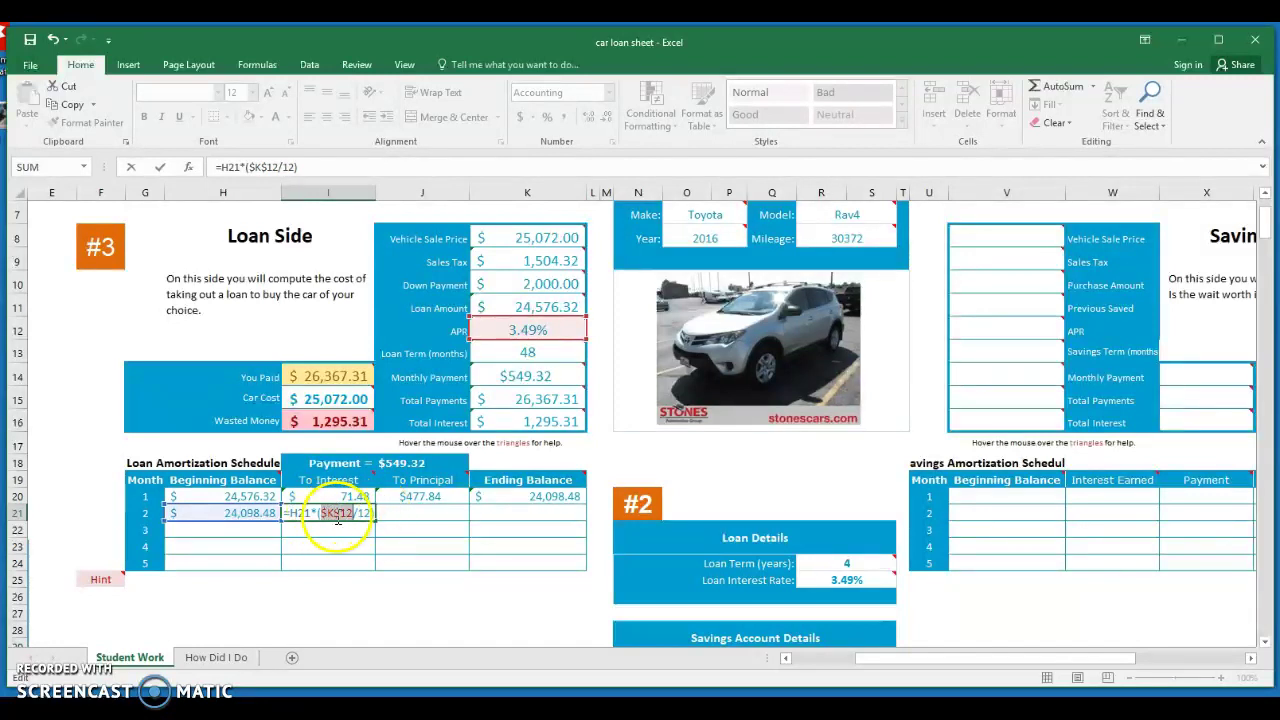
left_click(382, 512)
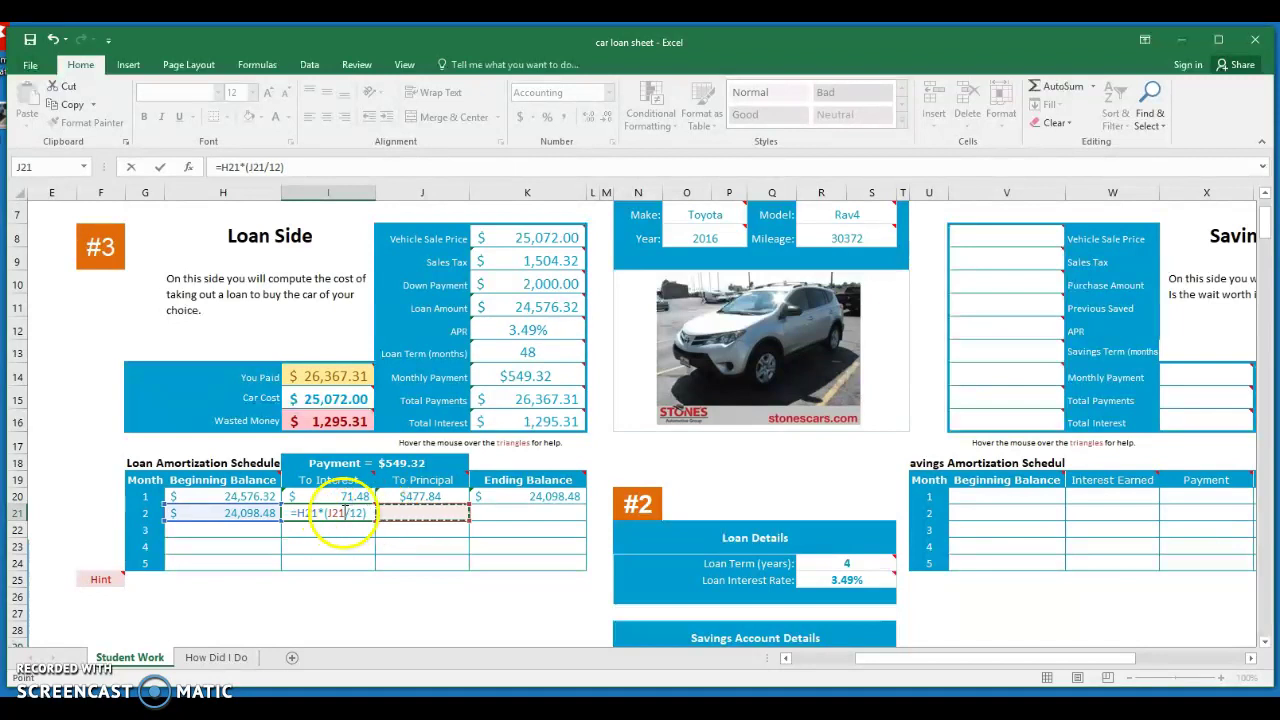
left_click(515, 330)
key("F4")
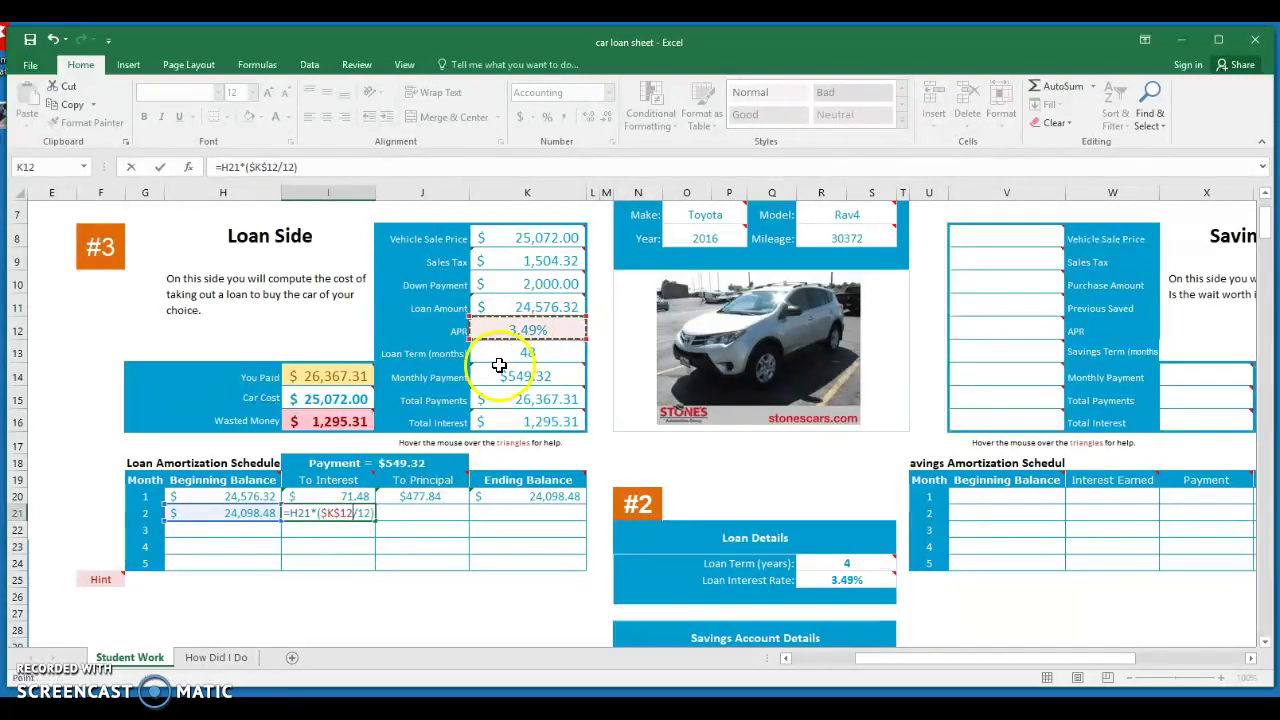
key("Return")
left_click(365, 512)
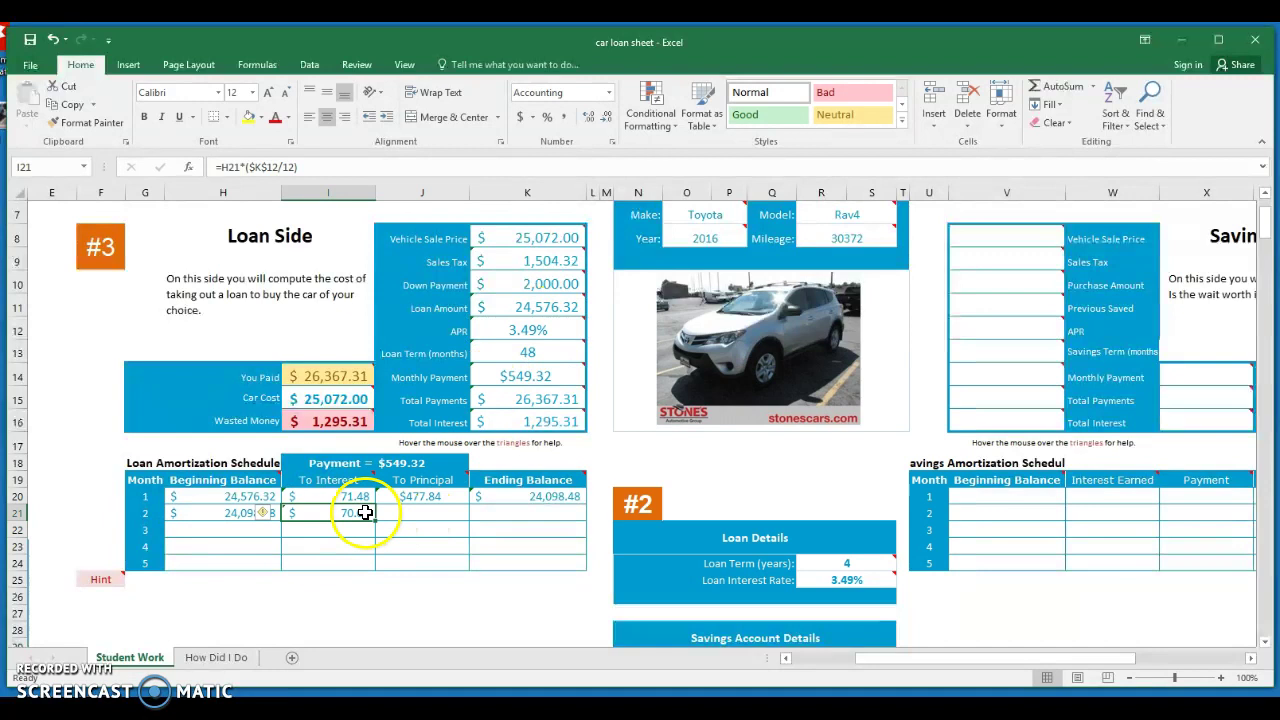
Step: Inspect the month 1 To Principal formula in J20 and fill it down into the month 2 cell J21
left_click(414, 514)
left_click(422, 492)
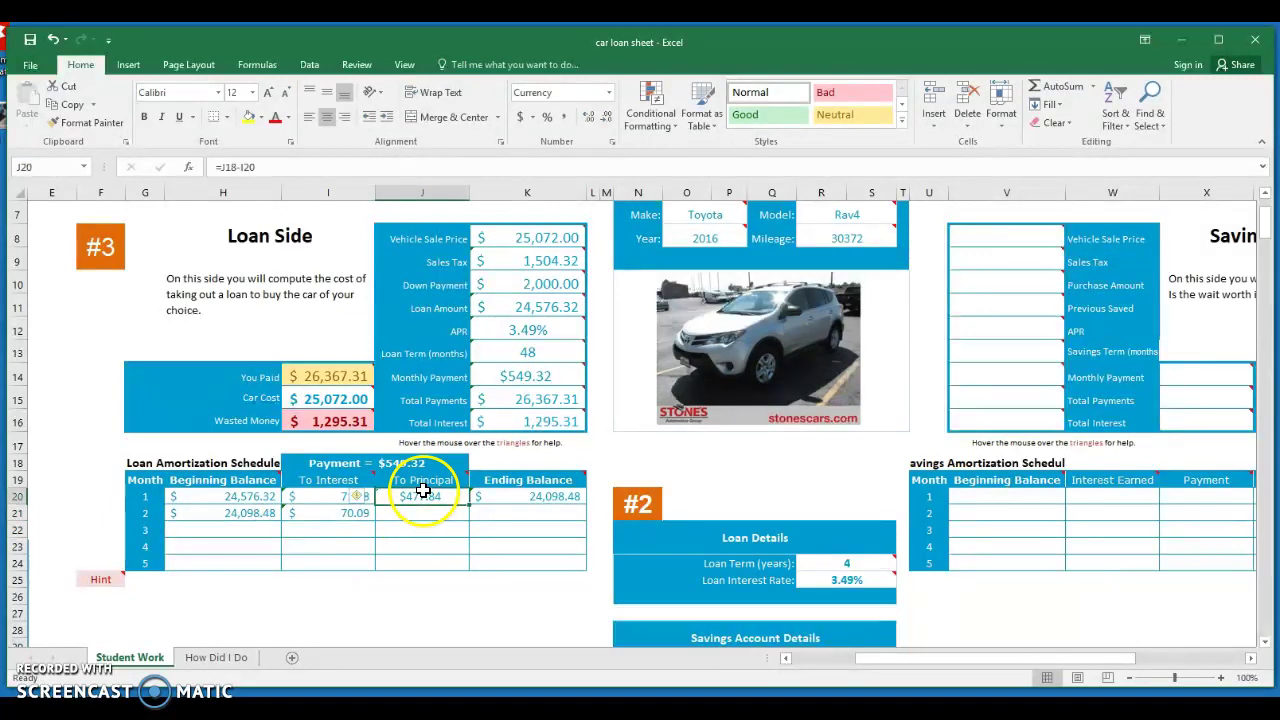
double_click(425, 496)
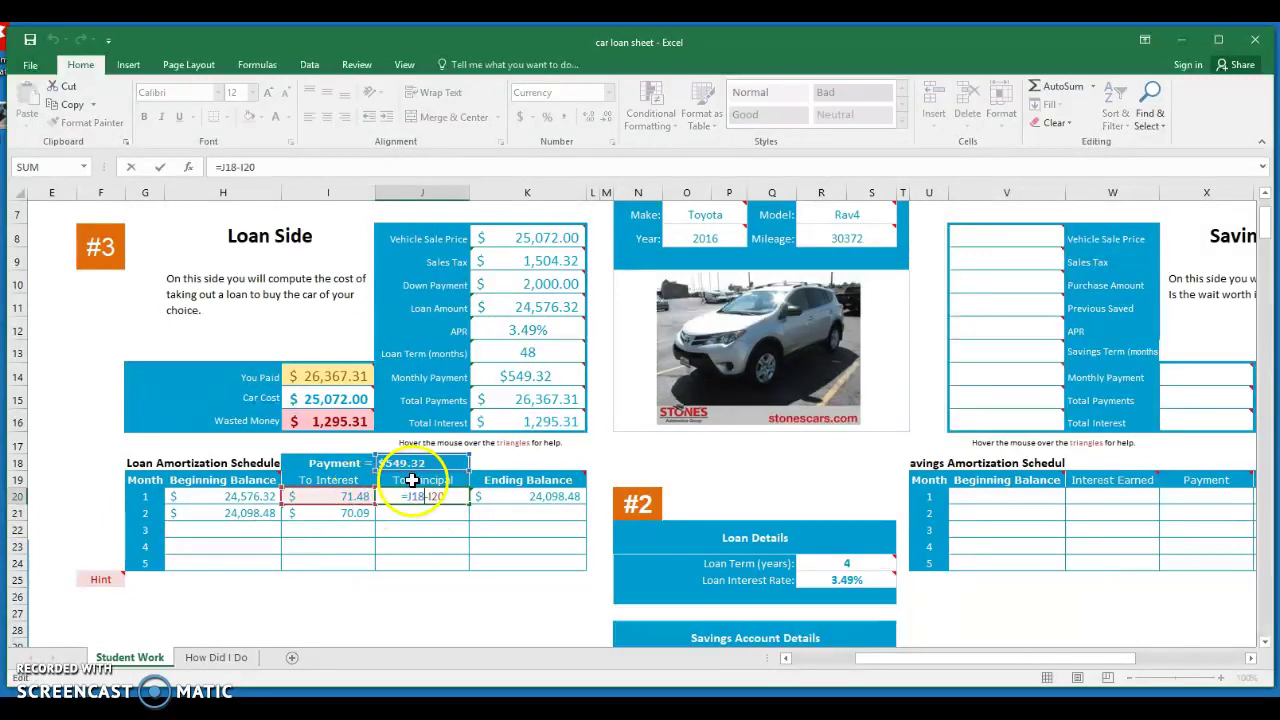
key("Return")
left_click(446, 497)
left_click_drag(471, 504, 442, 523)
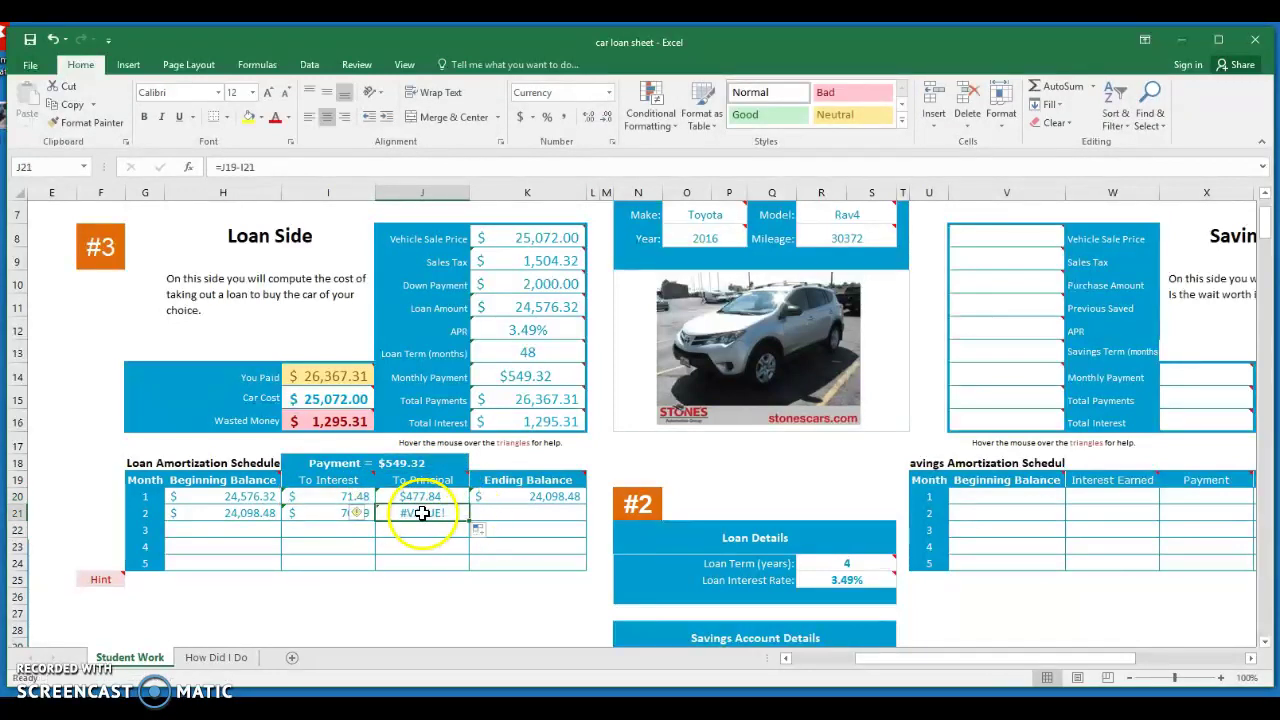
Step: Correct the month 2 To Principal formula in J21 to =$J$18-I21, with an absolute reference to the payment
double_click(422, 513)
mouse_move(420, 480)
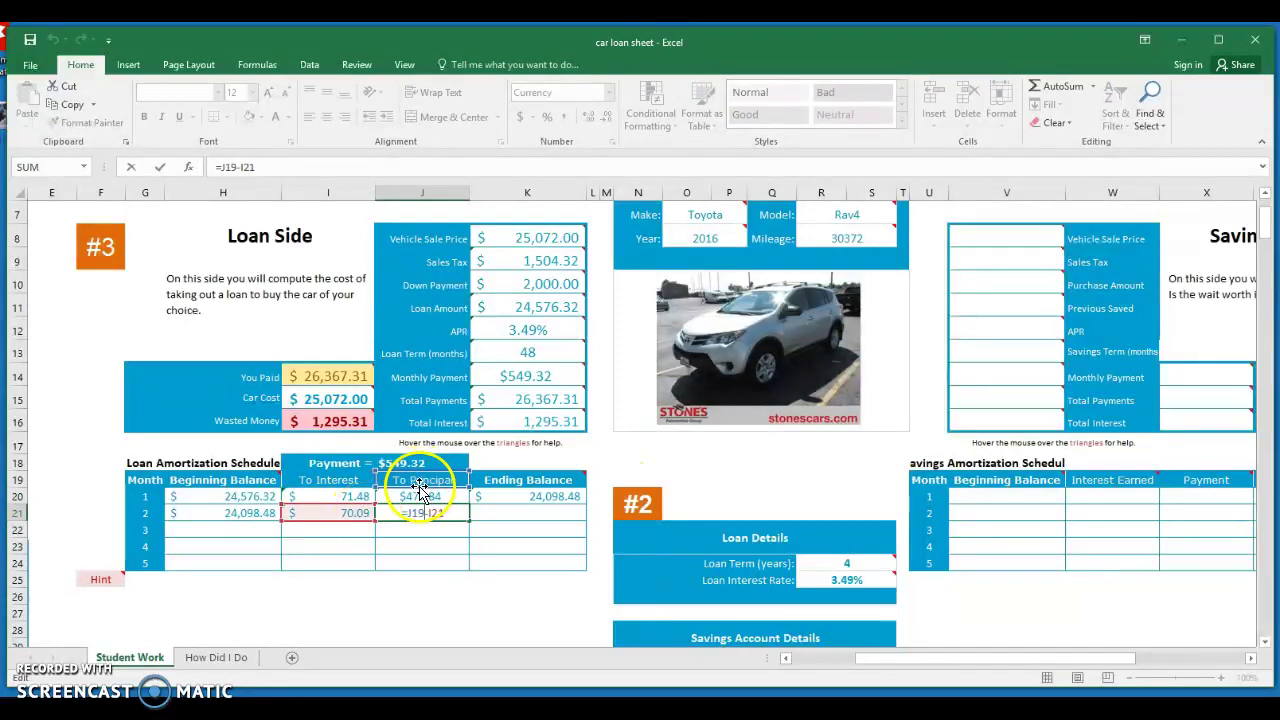
key("Up")
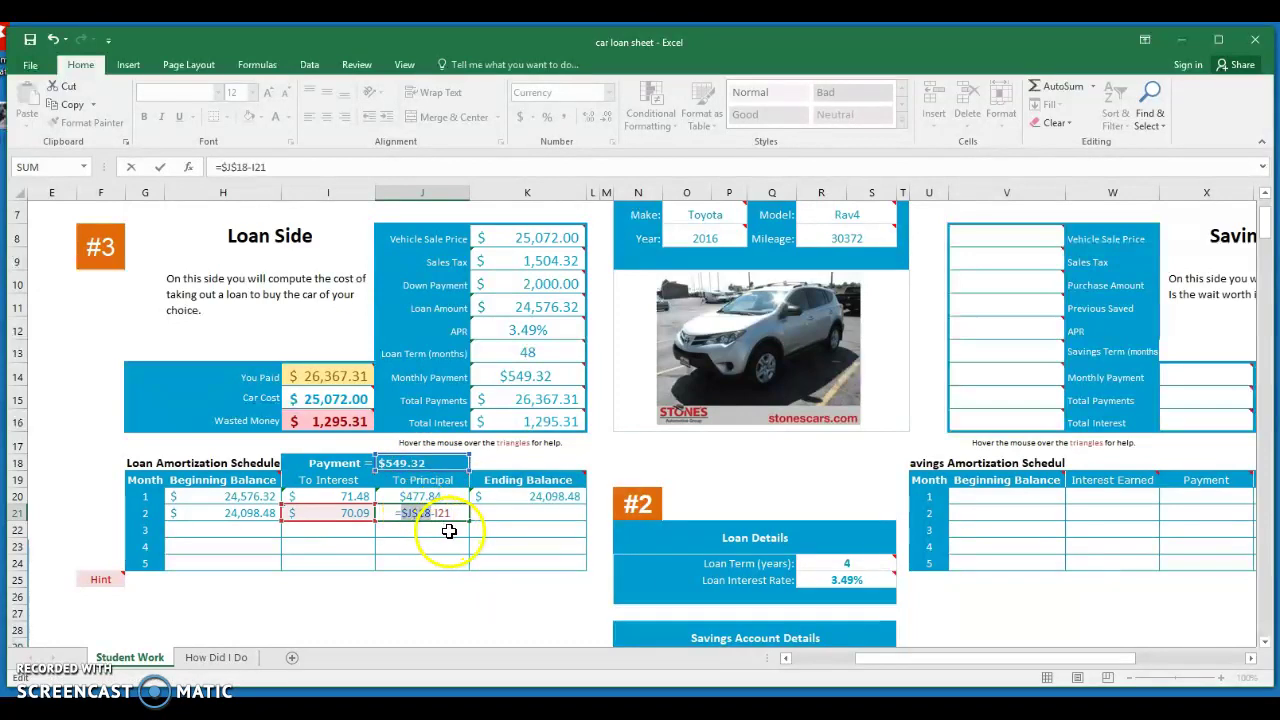
key("Return")
left_click(458, 513)
left_click(474, 511)
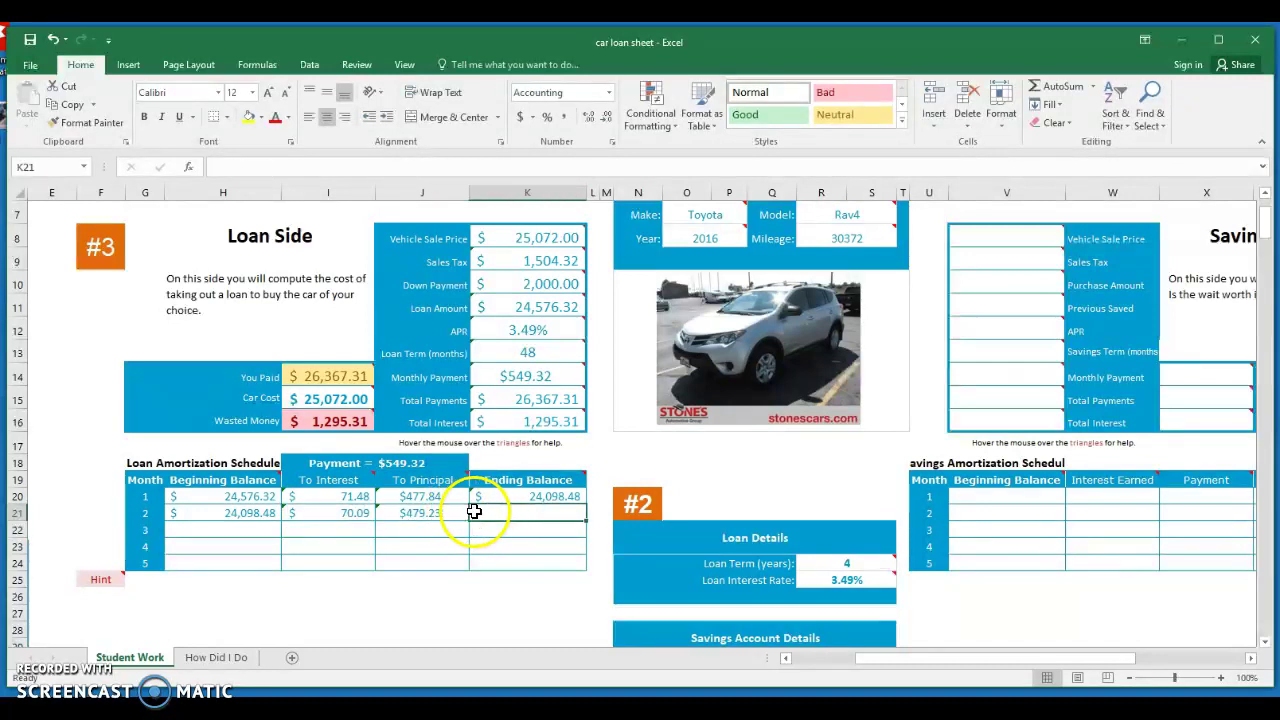
double_click(489, 498)
type("=")
left_click(486, 510)
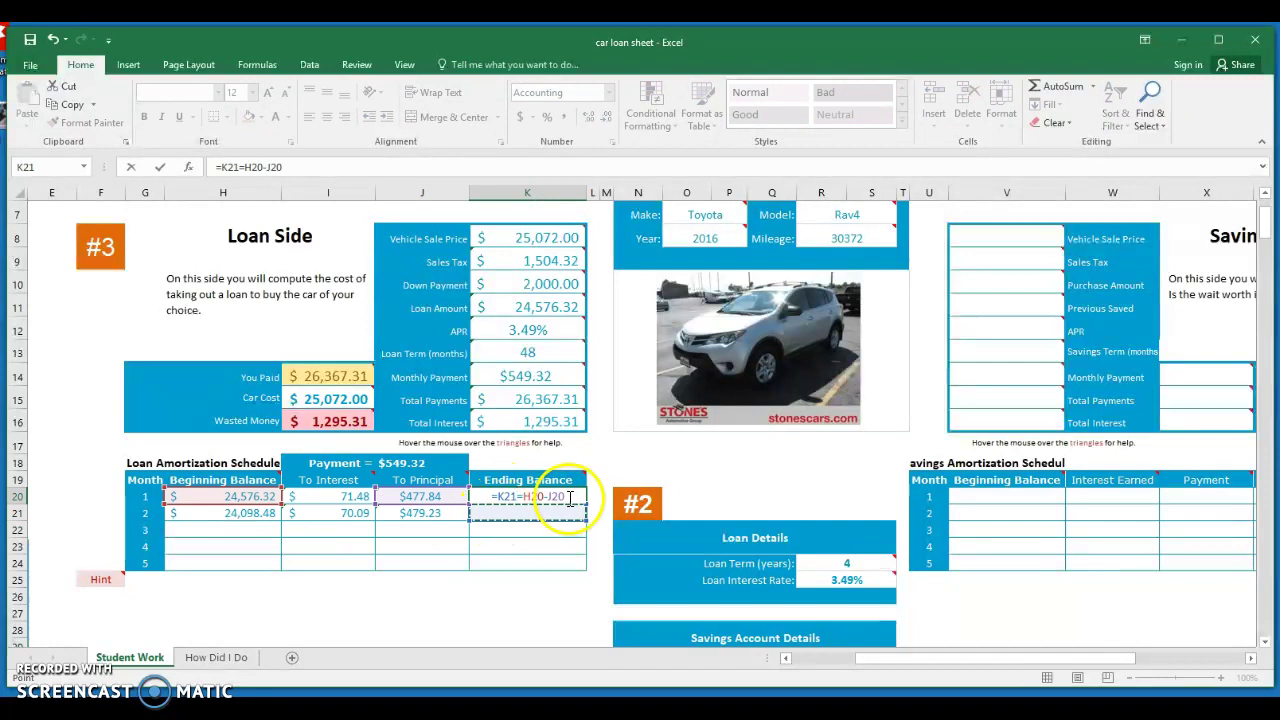
key("BackSpace")
key("BackSpace")
key("BackSpace")
key("BackSpace")
key("Return")
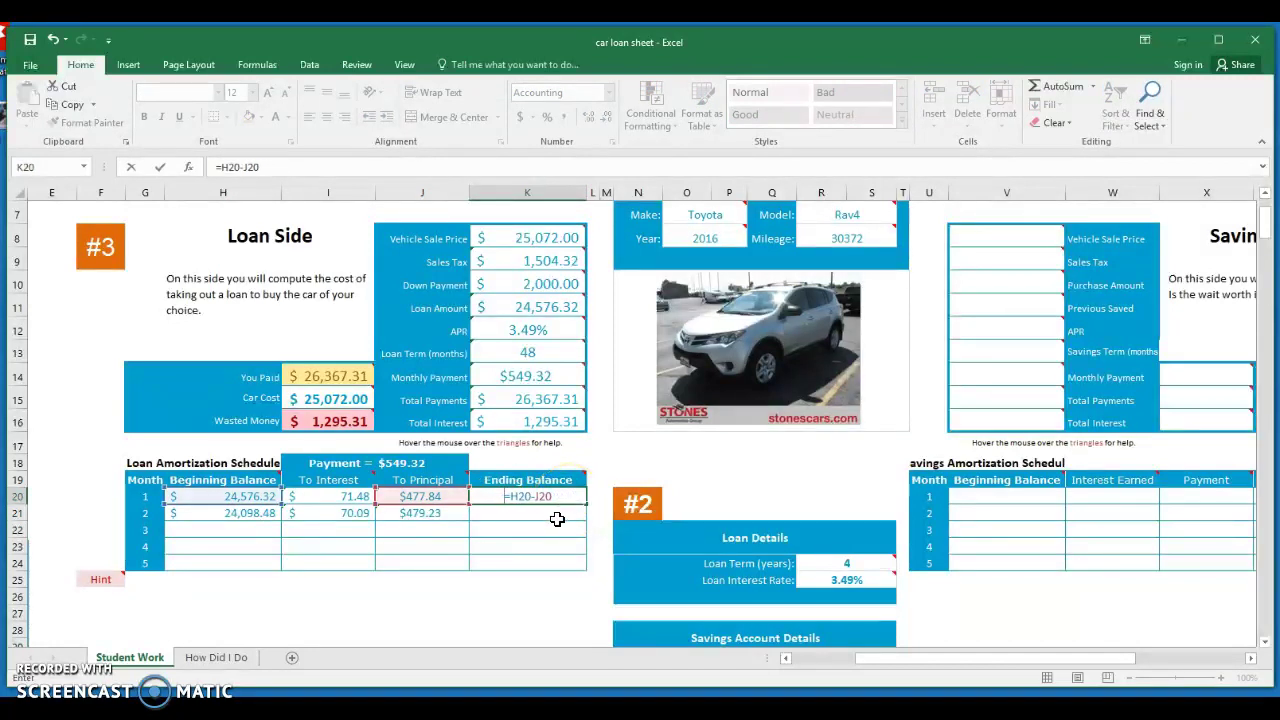
Step: Fill the month 1 Ending Balance formula in K20 down into the month 2 cell K21
left_click(545, 496)
left_click_drag(586, 505, 537, 537)
left_click(509, 514)
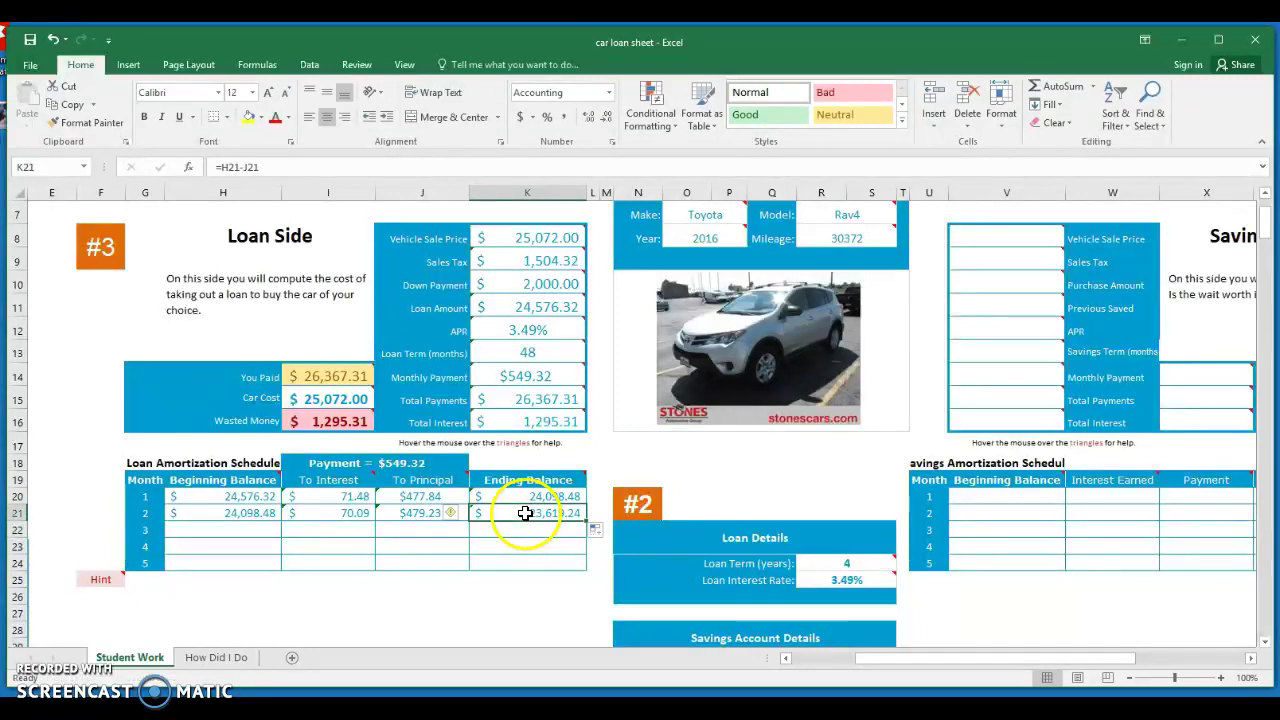
Step: Fill the month 2 amortization row H21:K21 down through month 4
left_click_drag(226, 512, 474, 517)
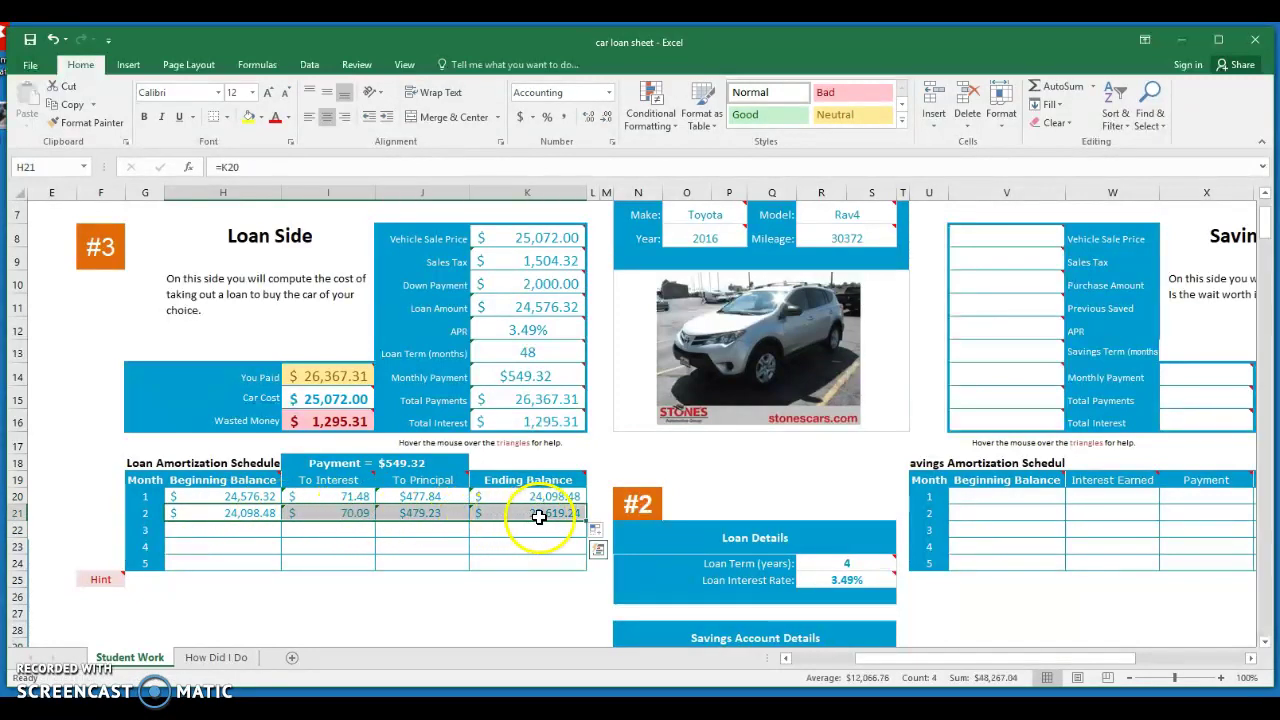
left_click_drag(586, 521, 576, 551)
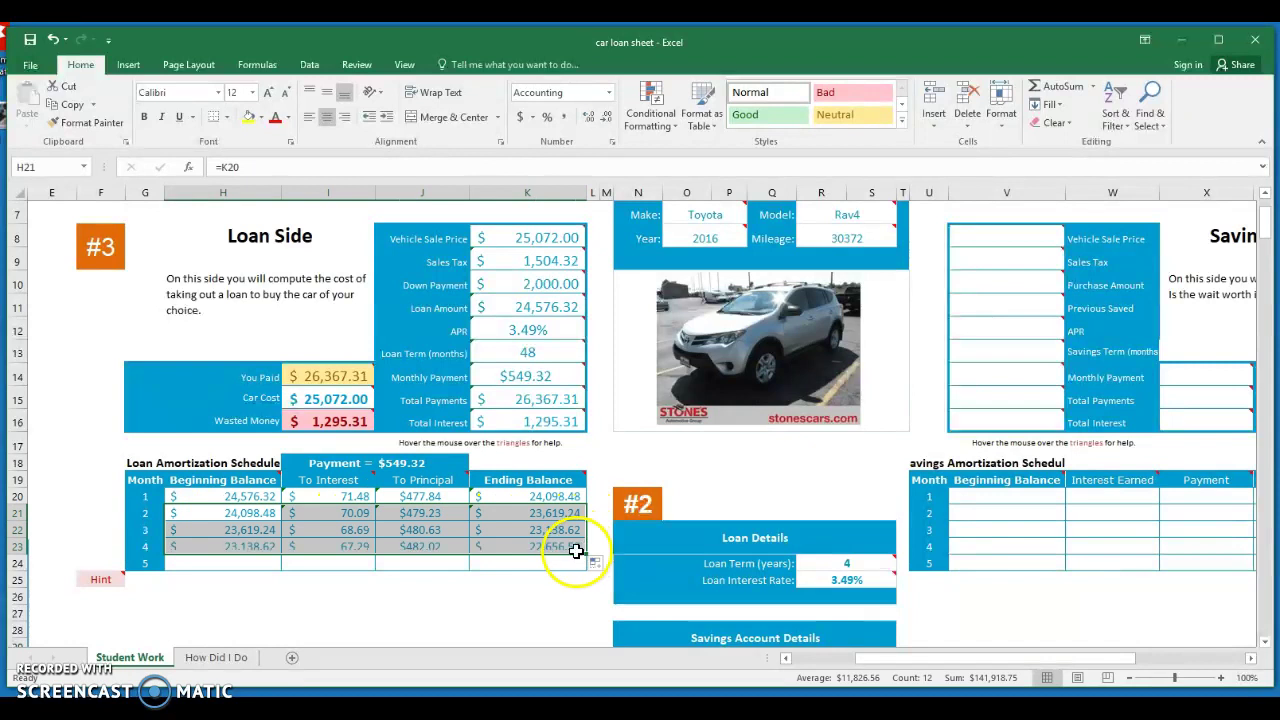
left_click(337, 549)
Step: Try filling the month 1 amortization row H20:K20 down through month 4 over the completed rows, and undo the fill
left_click_drag(238, 498, 485, 500)
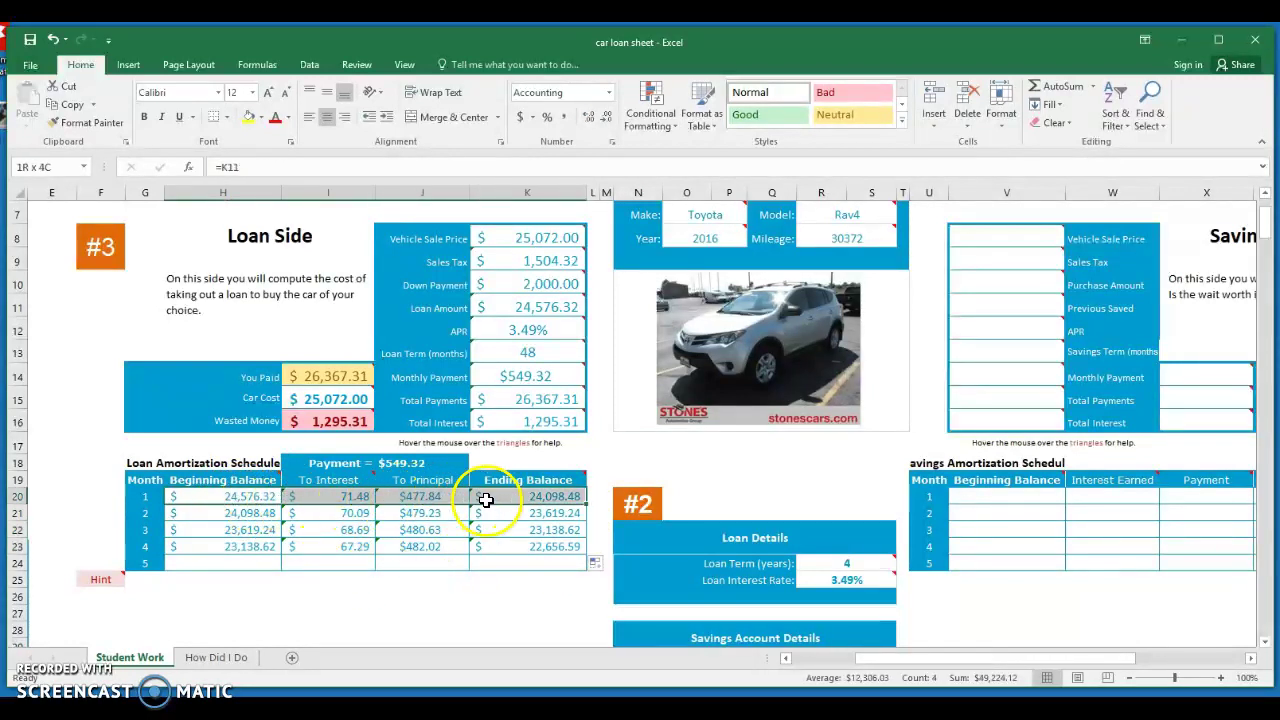
left_click_drag(590, 508, 586, 549)
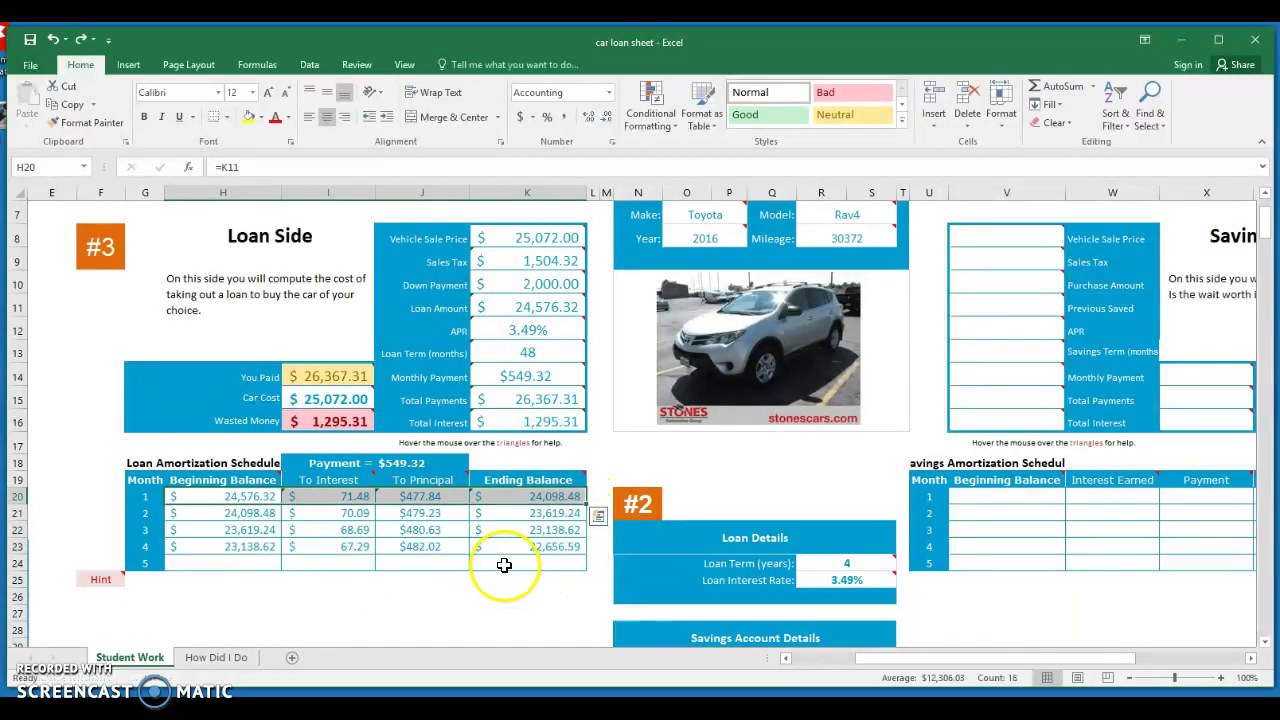
Step: Review the month 2 to month 4 amortization rows and the month 2 To Interest formula in I21
left_click(366, 522)
left_click(230, 519)
left_click_drag(230, 519, 578, 549)
left_click(537, 563)
left_click(355, 516)
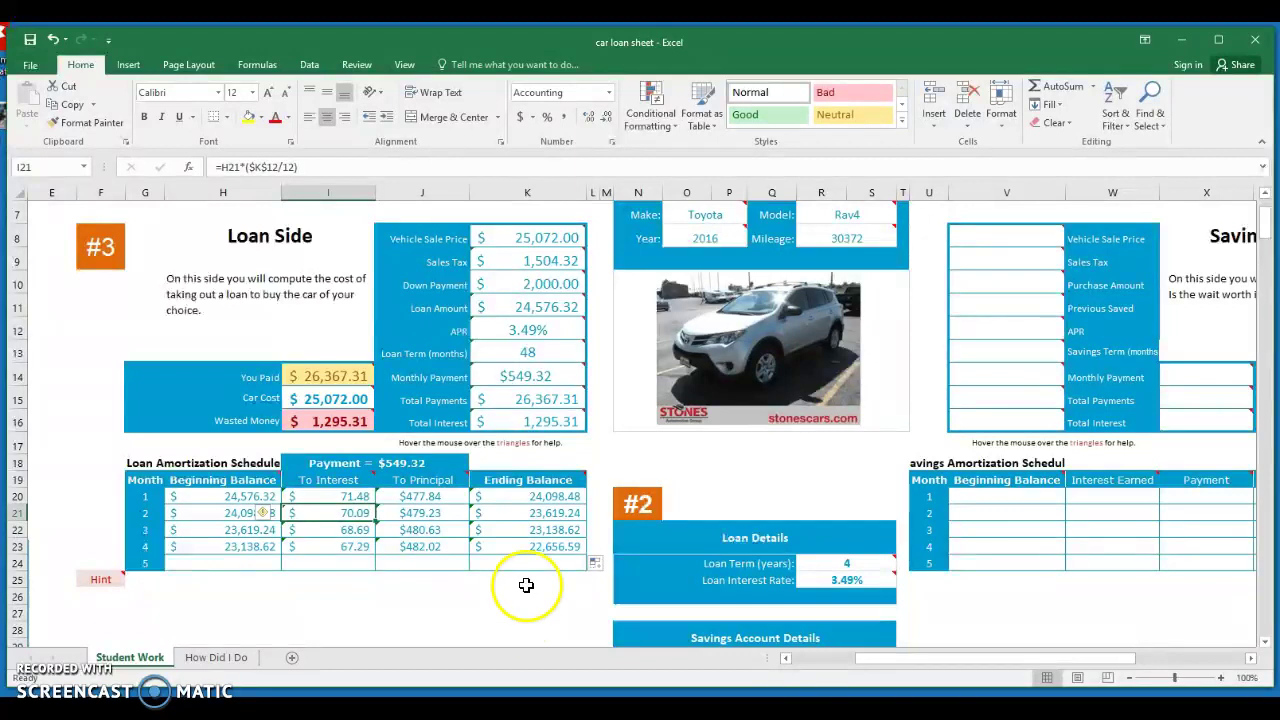
Step: Mark the month 5 To Interest cell I24 with ^ and the To Principal cell J24 with V
left_click(351, 562)
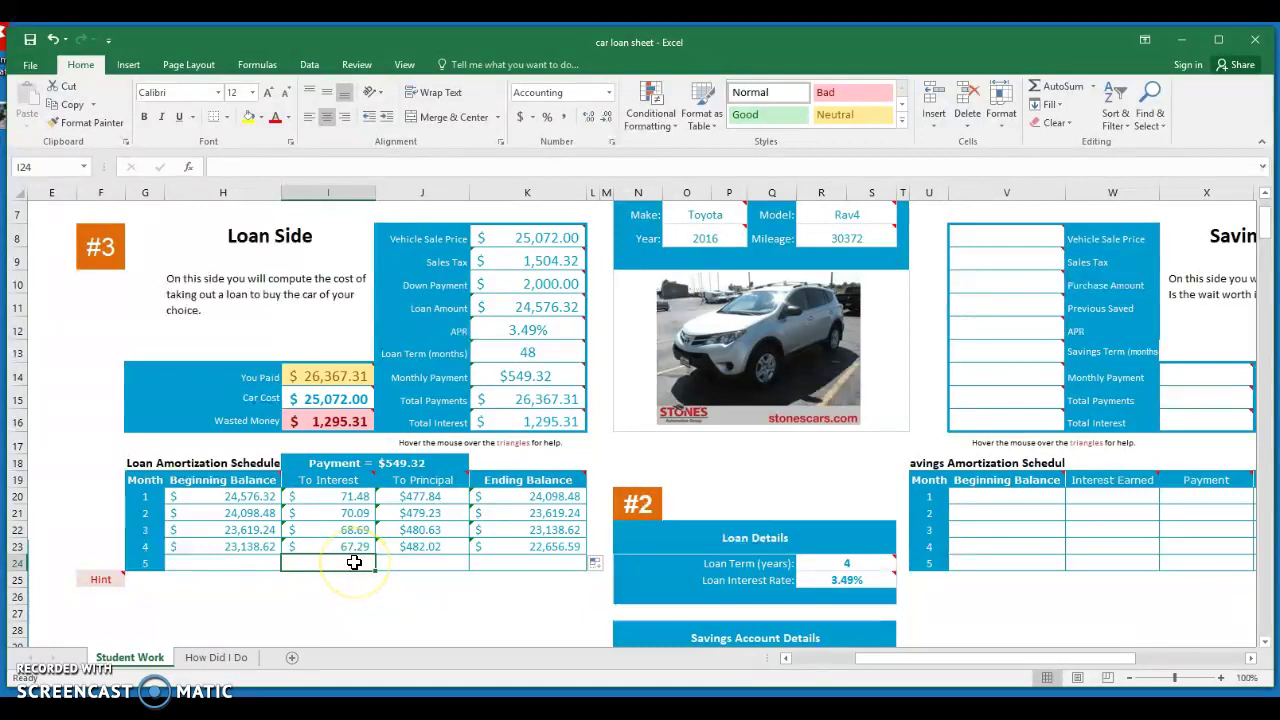
type("^")
left_click(405, 564)
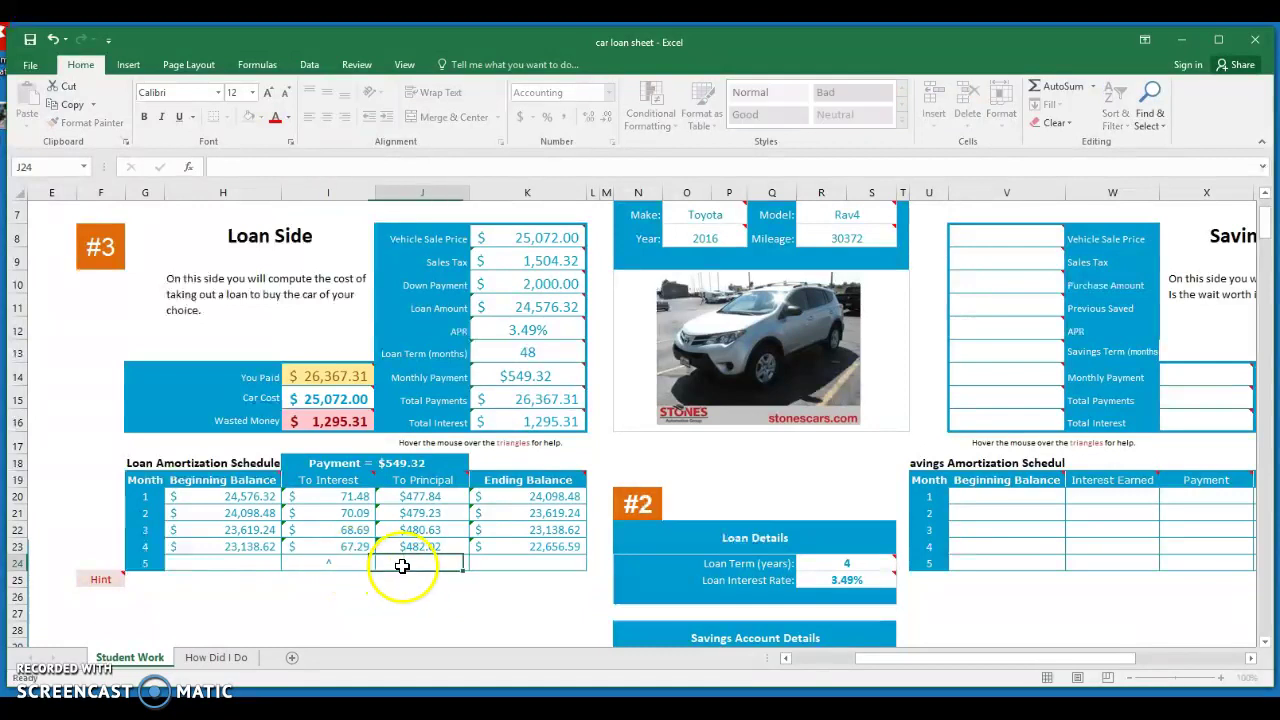
type("Vehicle Sale Price")
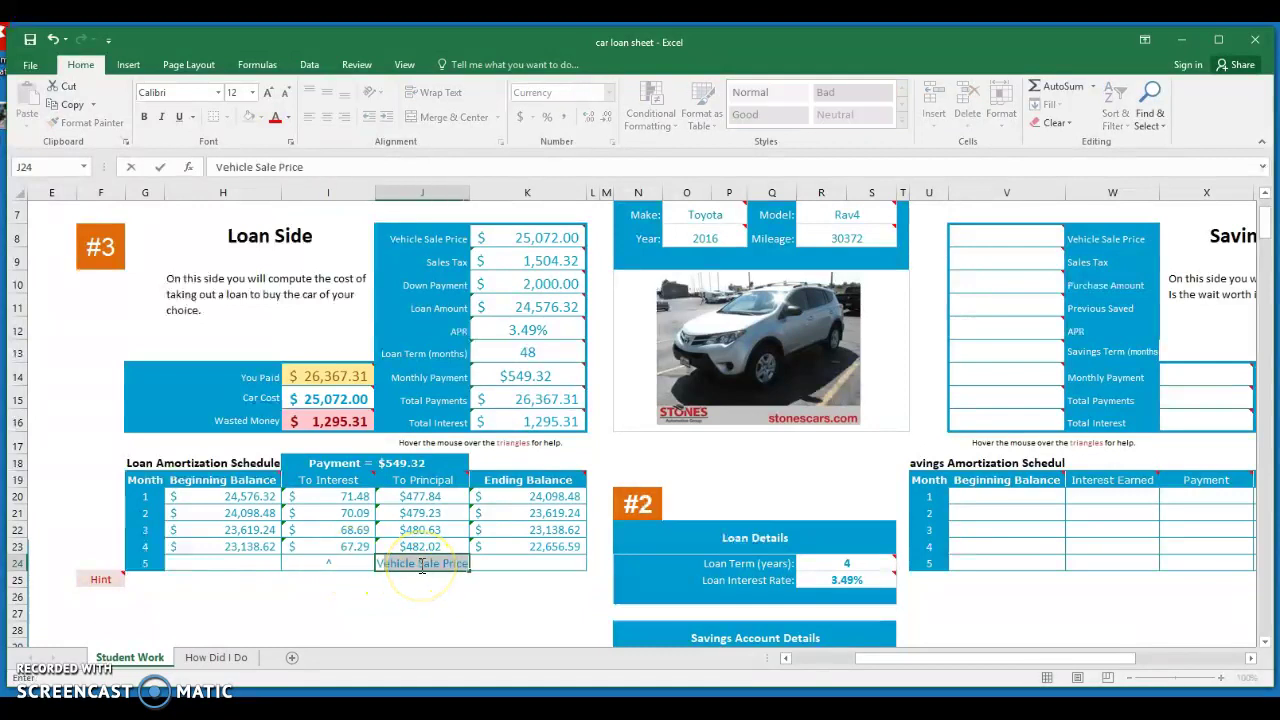
left_click_drag(385, 563, 494, 562)
type("V")
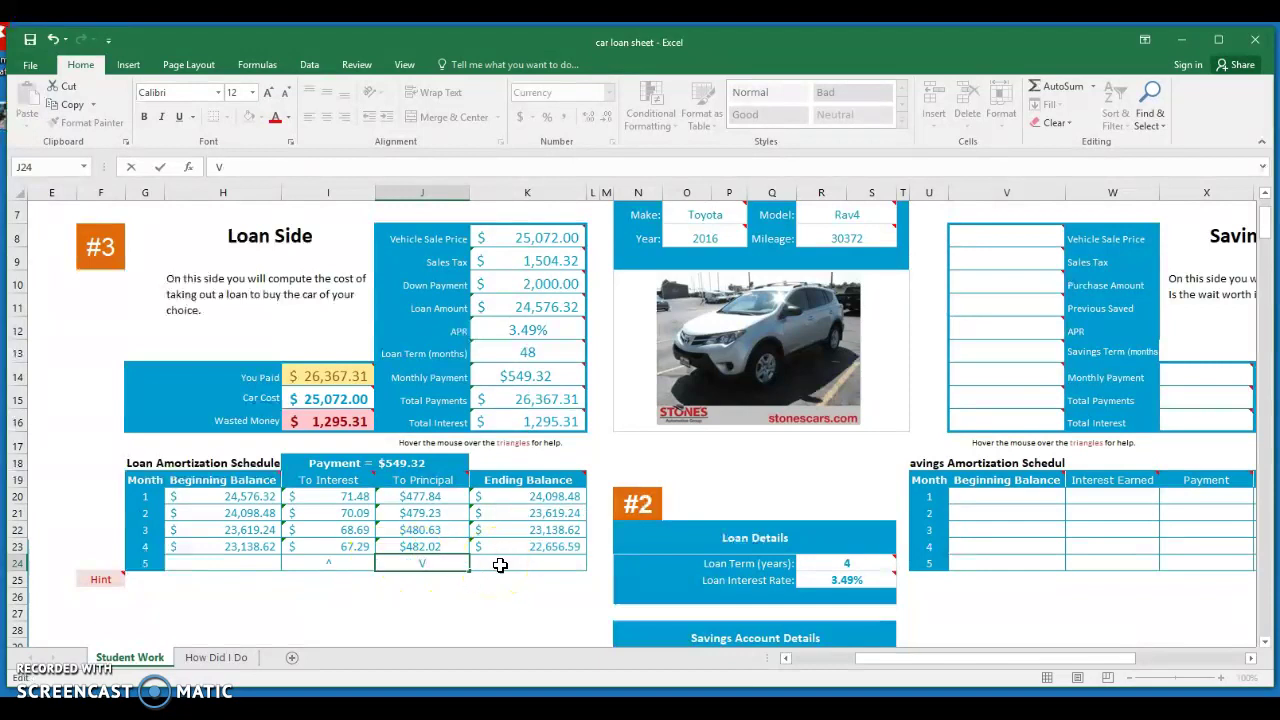
left_click(541, 567)
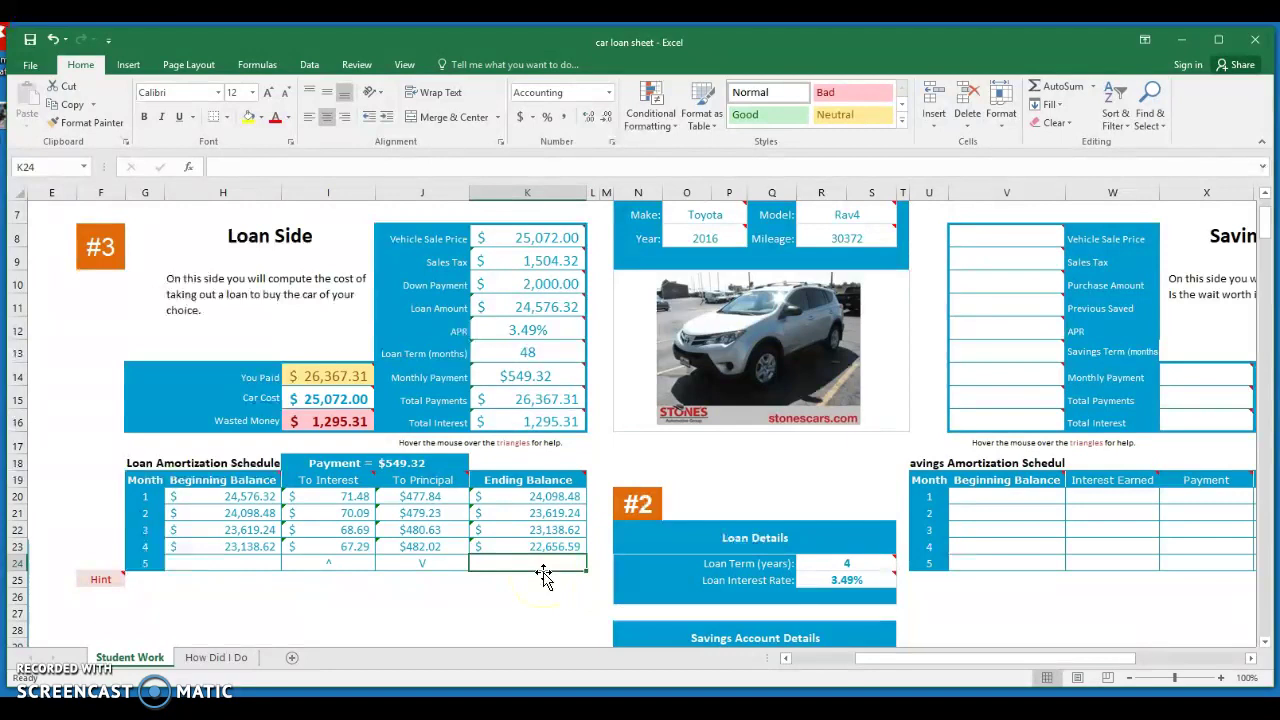
Step: Enter the trend markers in the month 5 row: V for To Interest, ^ for To Principal and V for Ending Balance
left_click(334, 565)
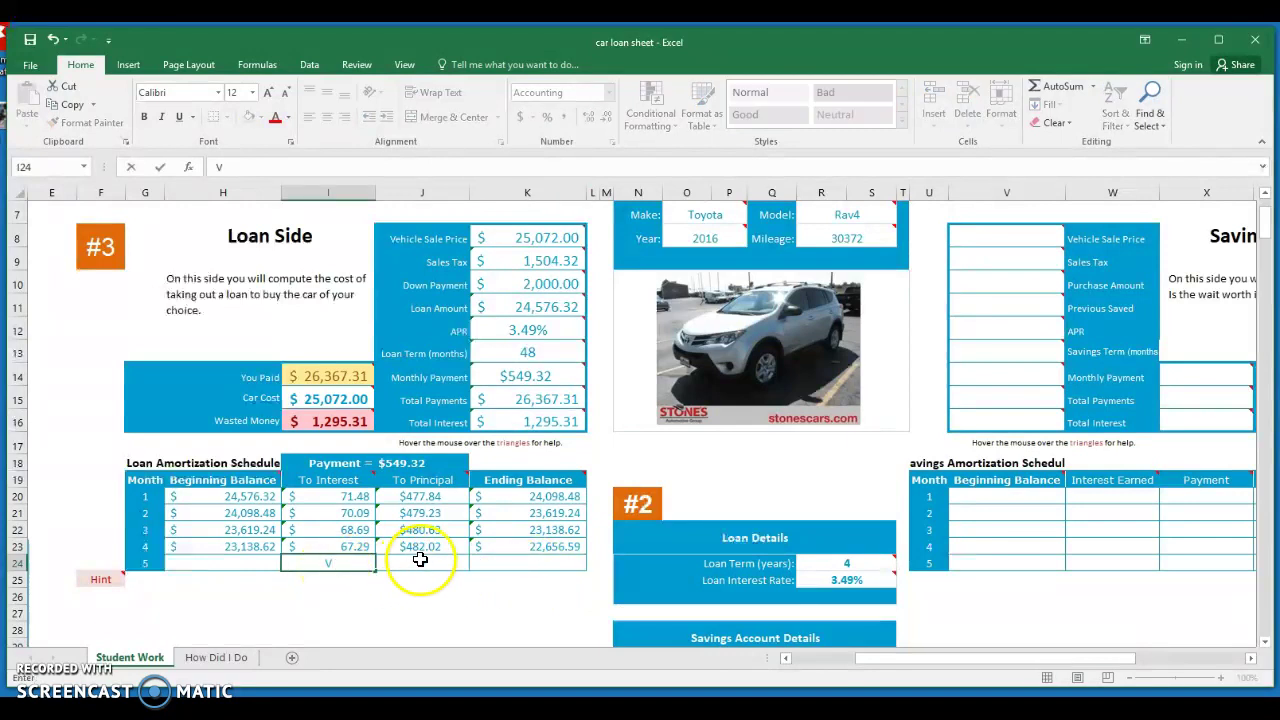
left_click(420, 560)
type("^")
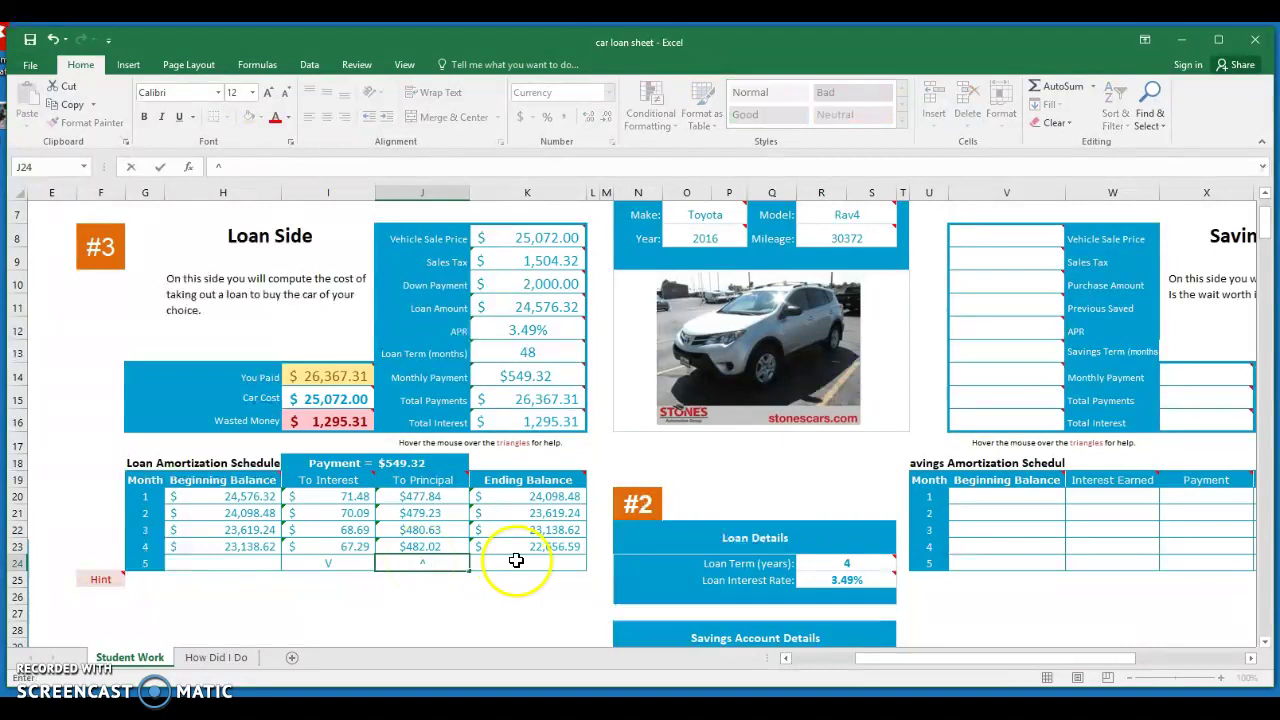
left_click(516, 560)
type("V")
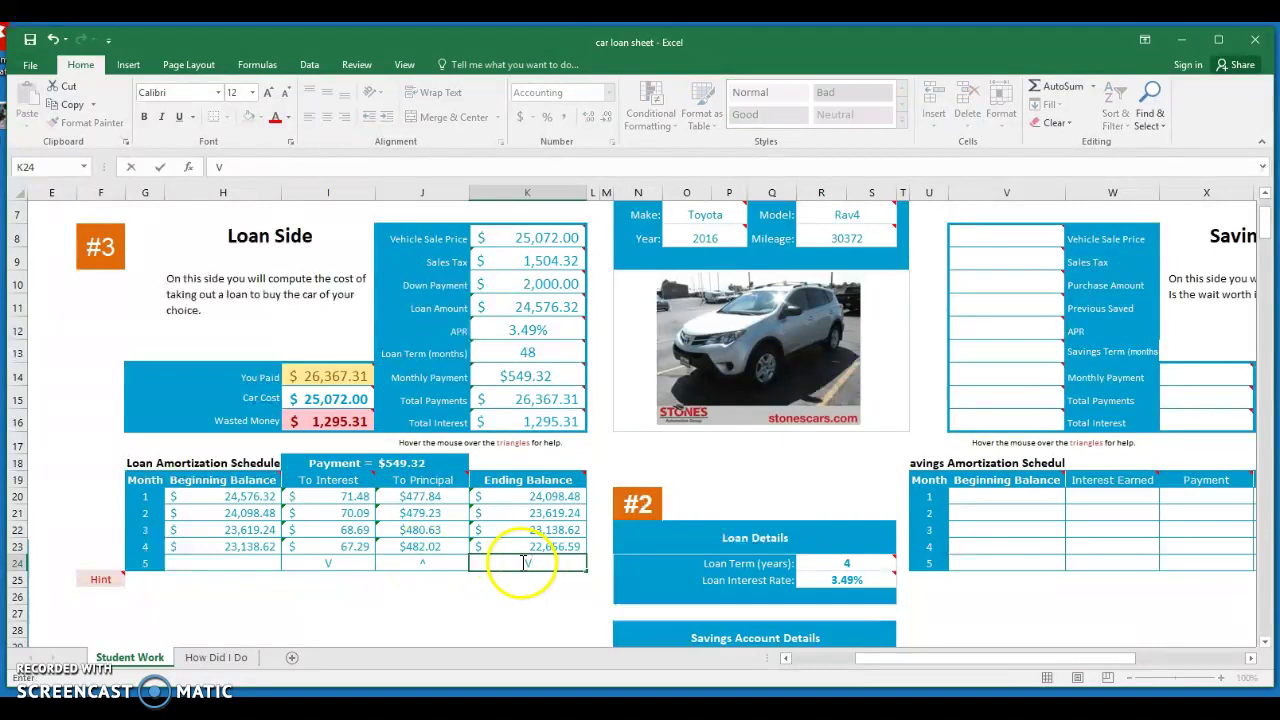
Step: Clear the trend markers from the To Interest, To Principal and Ending Balance cells of the month 5 row
left_click(543, 597)
left_click(566, 566)
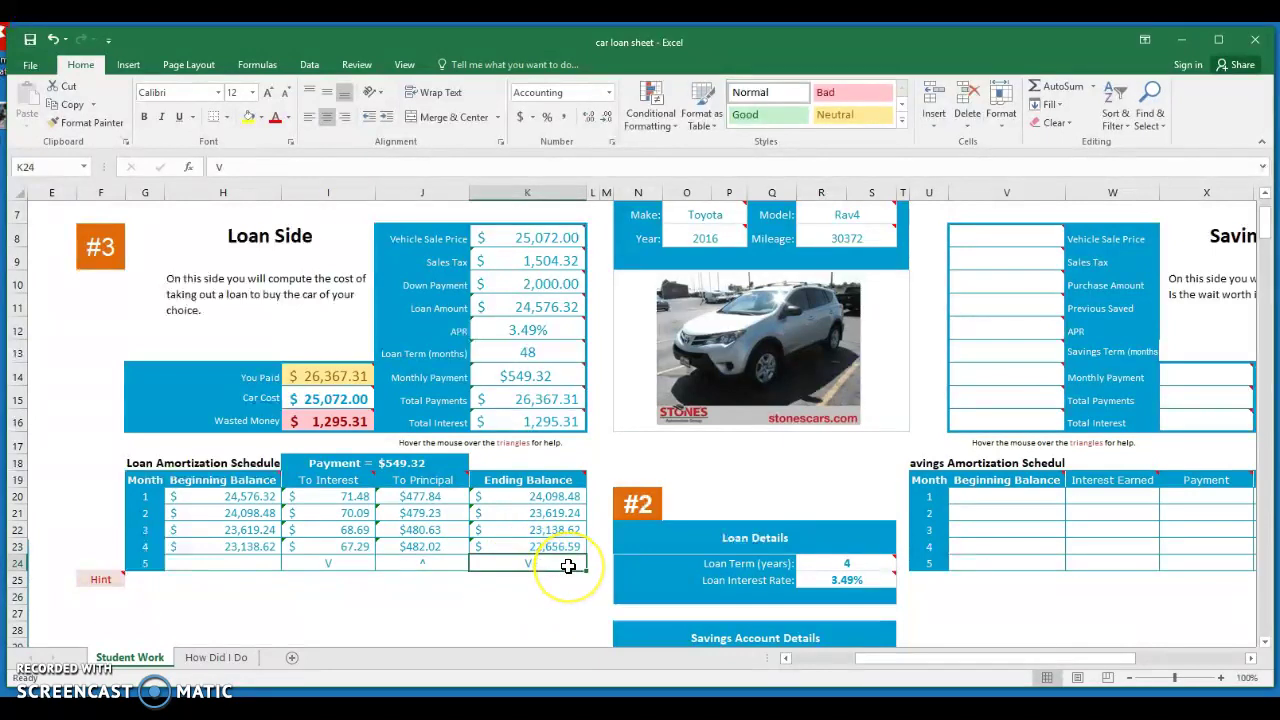
left_click(442, 563)
key("BackSpace")
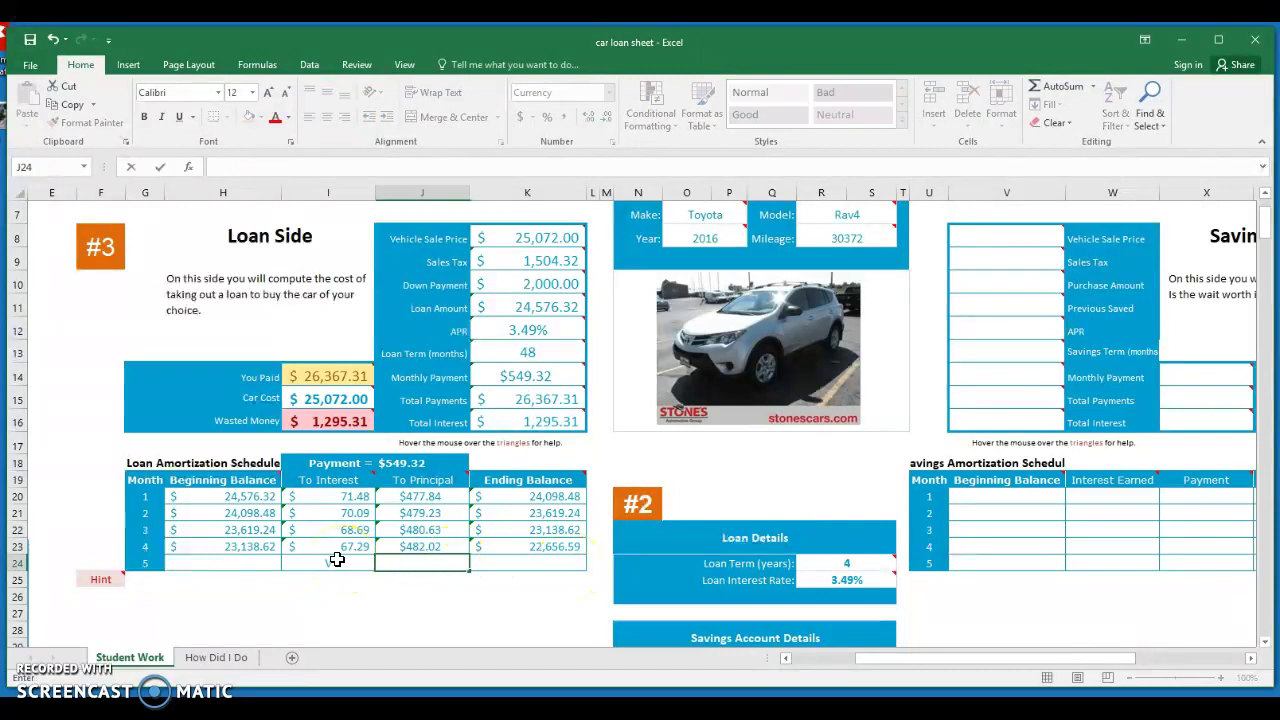
left_click(337, 560)
left_click(243, 563)
Step: Fill the month 4 amortization row G23:K23 down through month 48 in row 67
left_click_drag(143, 540, 571, 584)
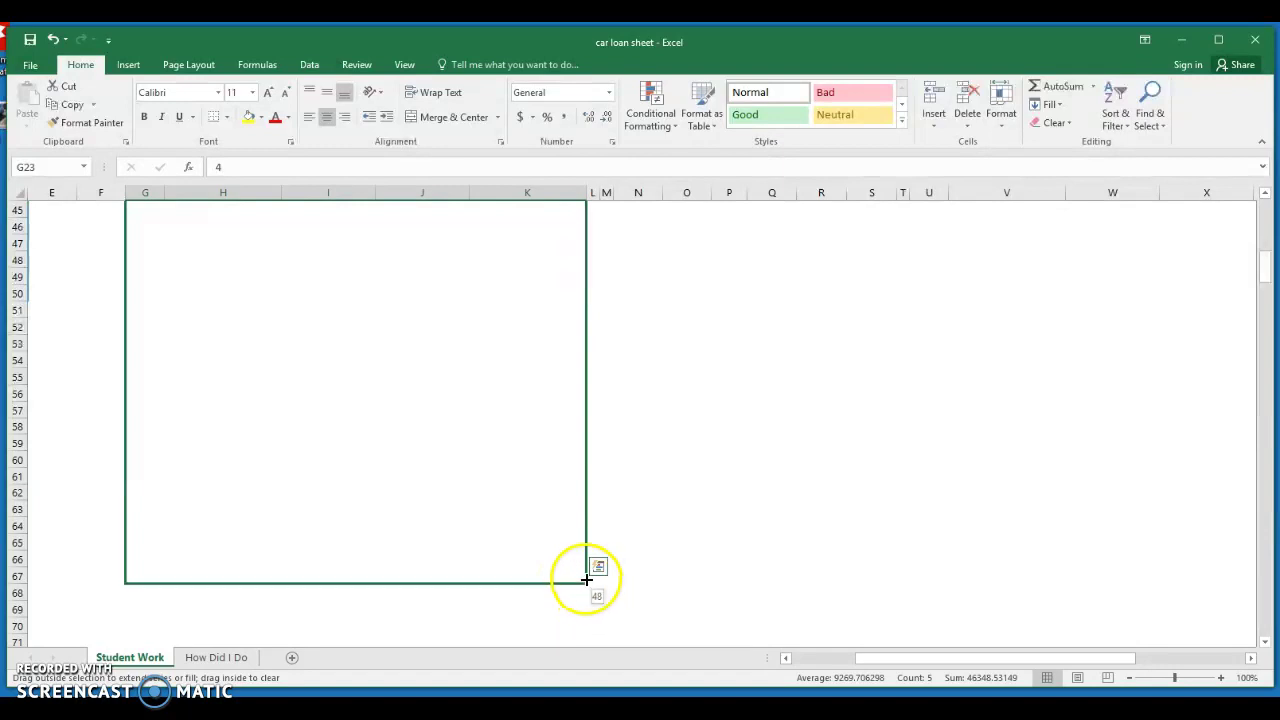
left_click_drag(596, 583, 586, 572)
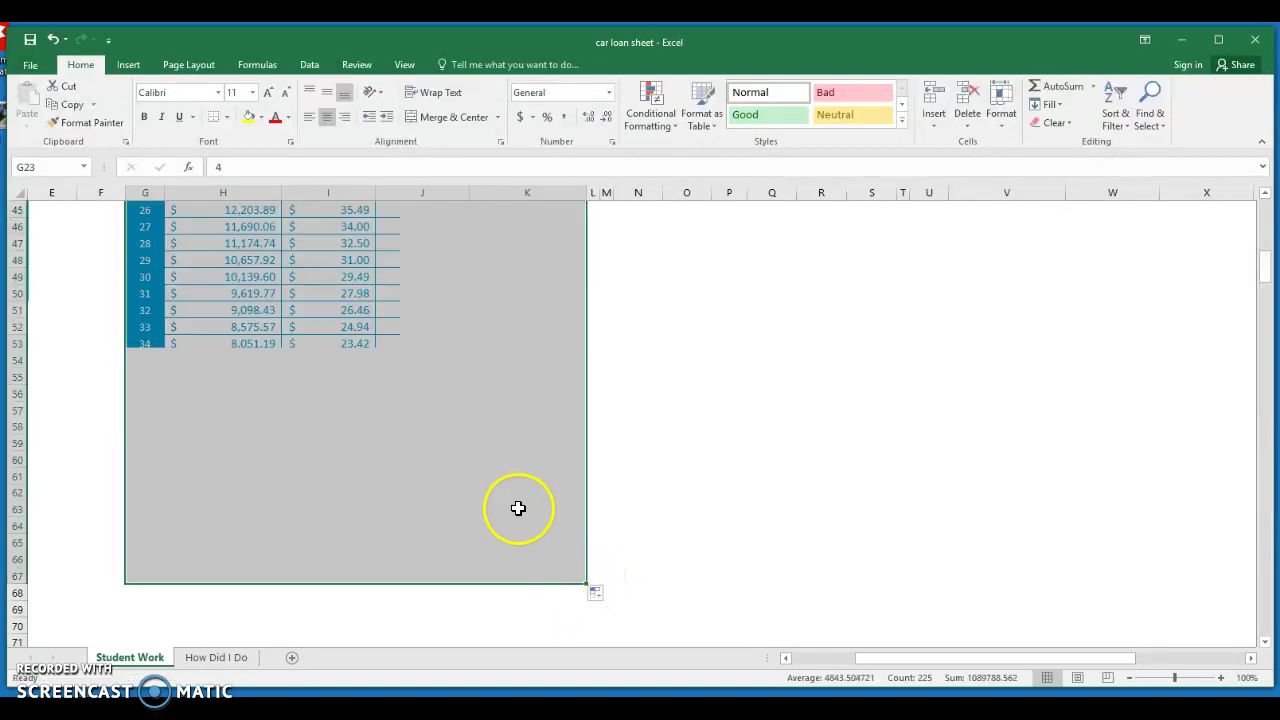
scroll(560, 430, "up", 11)
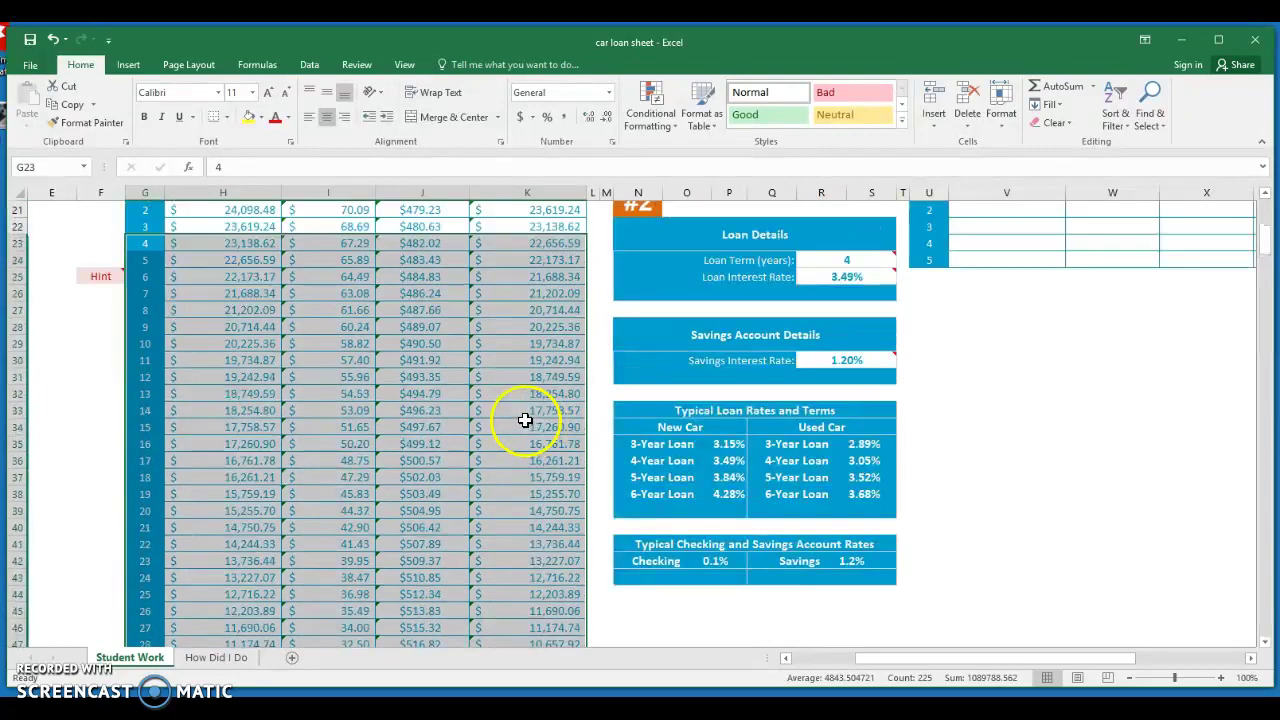
left_click(596, 350)
scroll(420, 365, "up", 2)
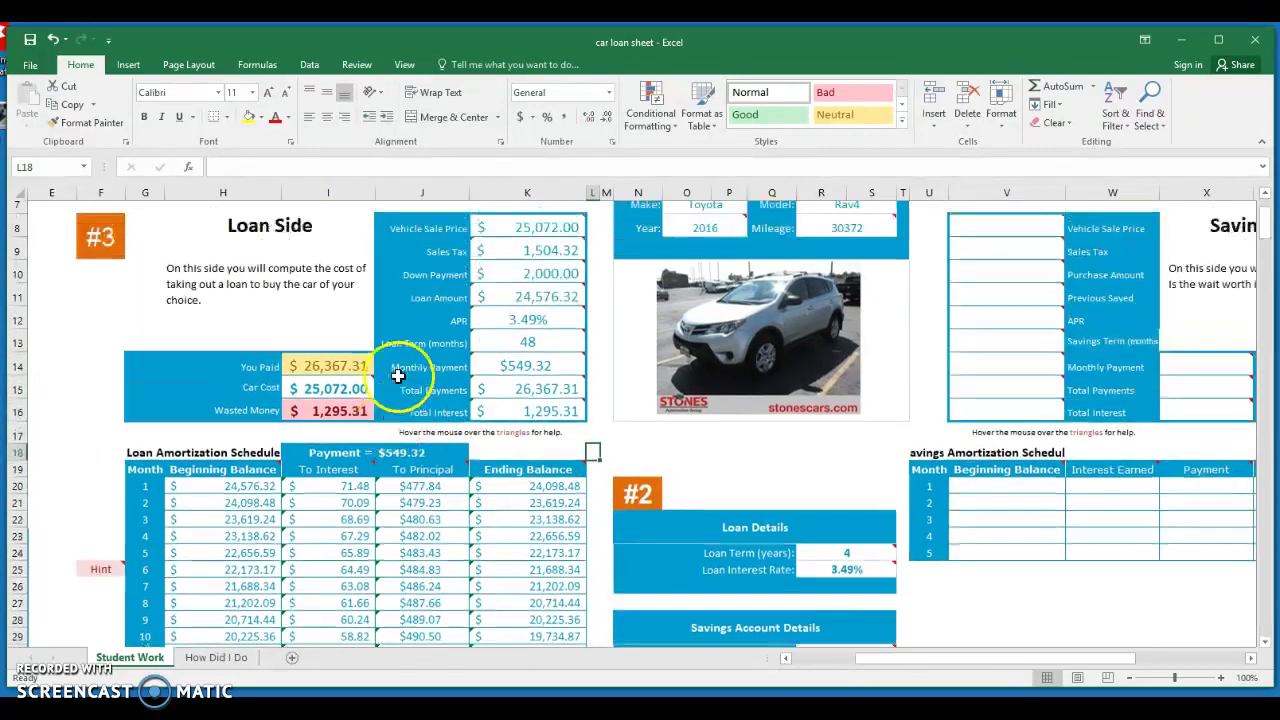
scroll(480, 348, "up", 1)
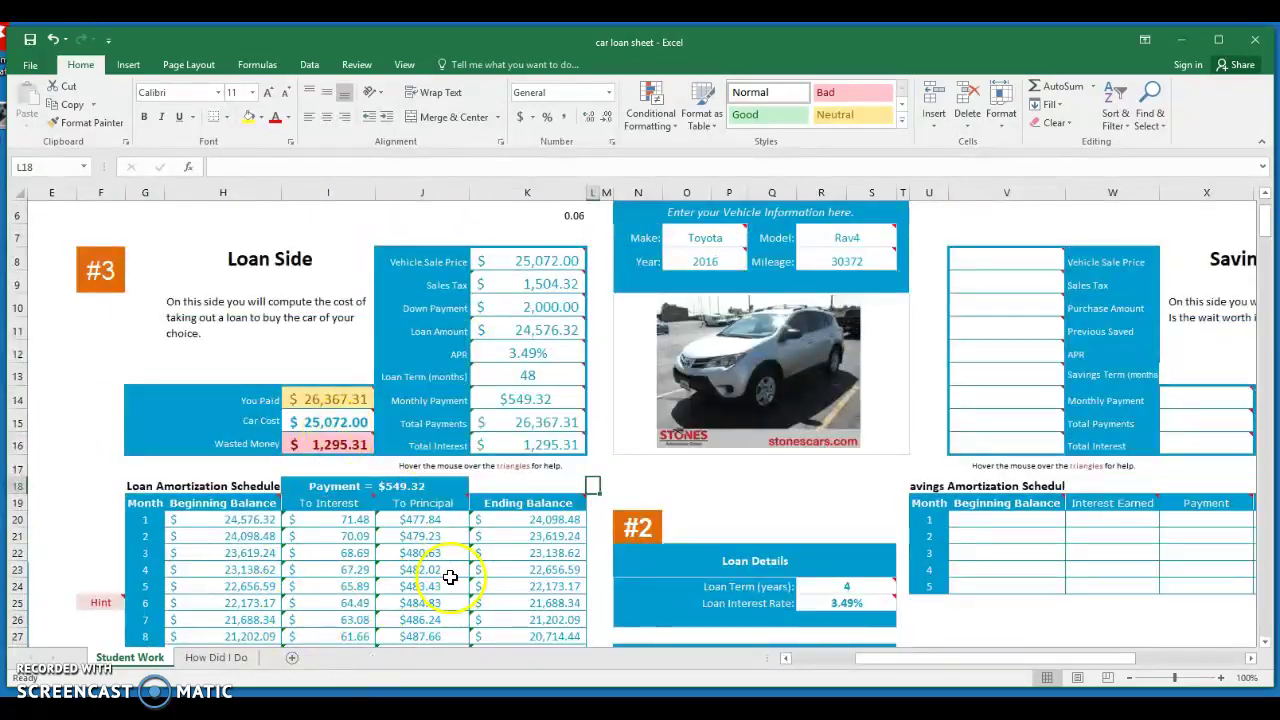
mouse_move(345, 495)
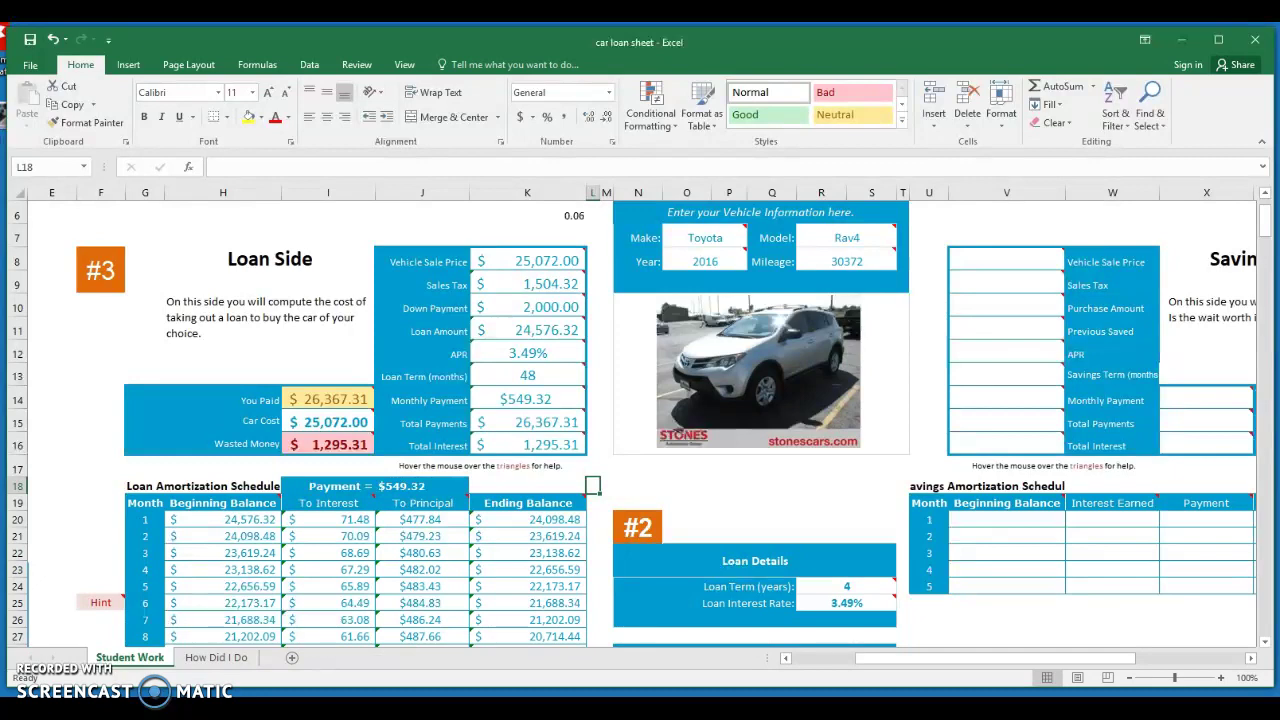
Step: Narrow the Ending Balance column K until its dollar amounts no longer fit
left_click(425, 555)
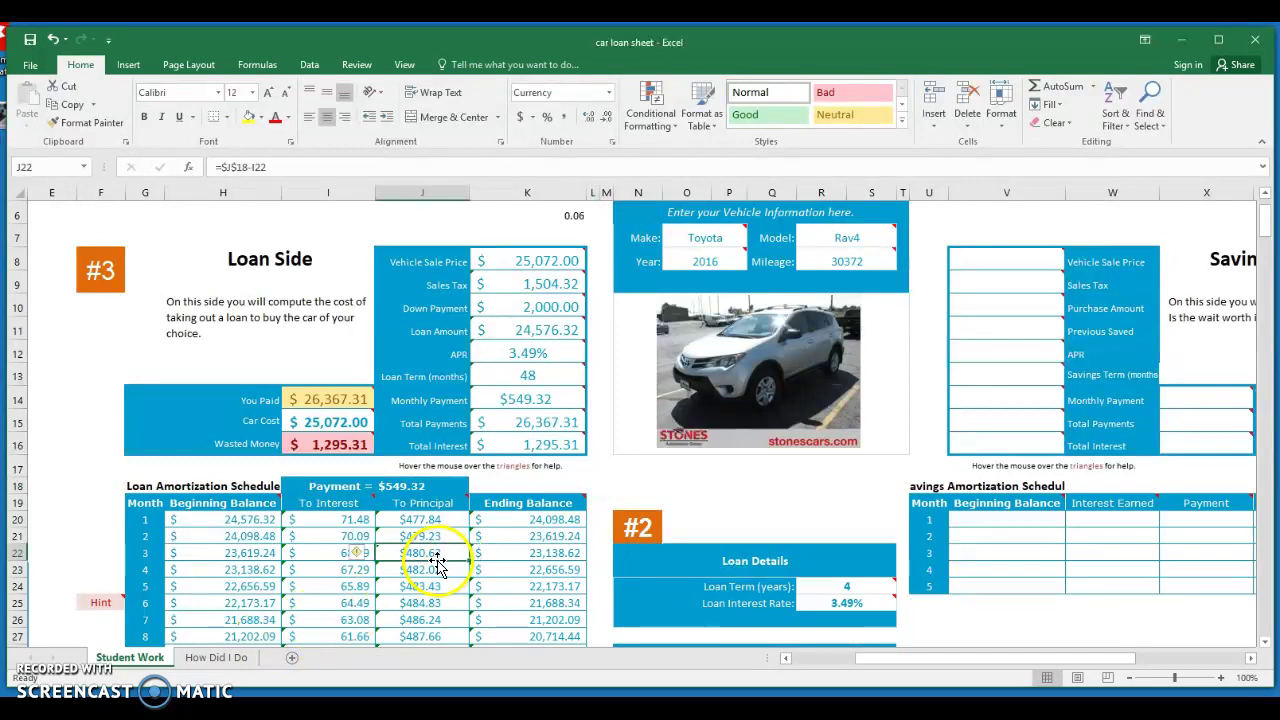
scroll(430, 562, "down", 3)
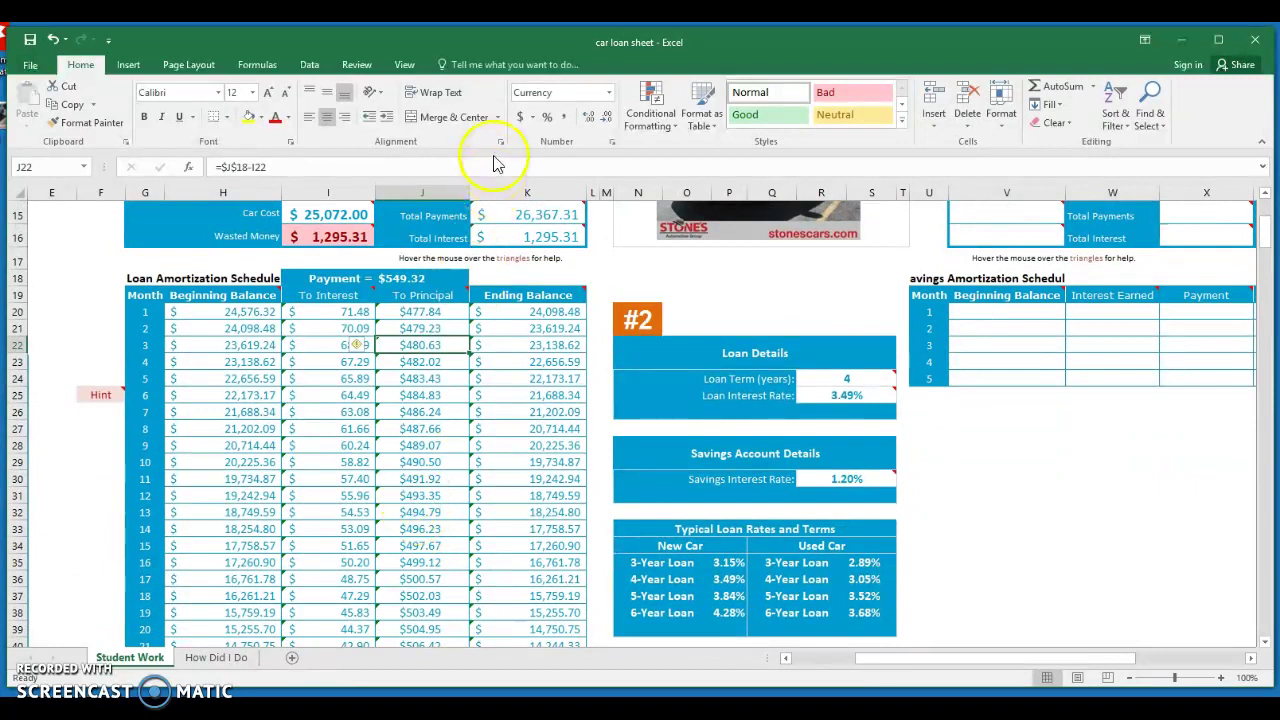
left_click_drag(469, 188, 585, 192)
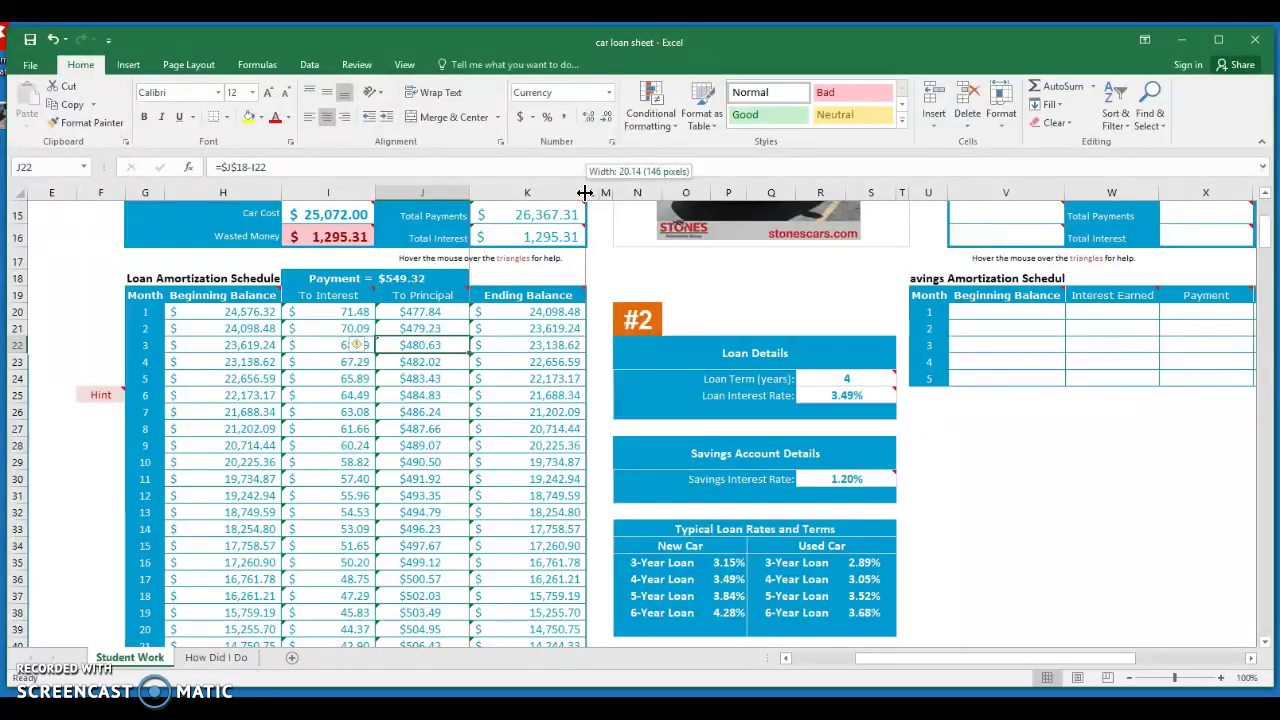
left_click_drag(585, 192, 506, 205)
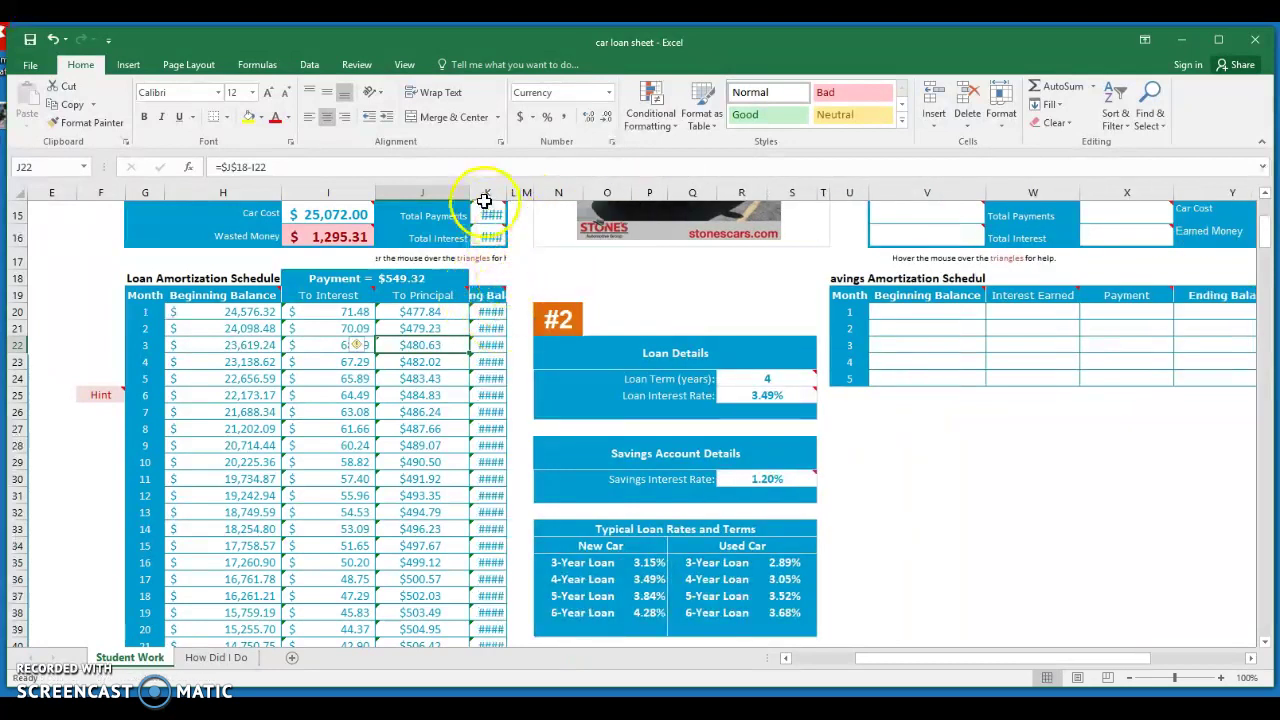
Step: Widen column K enough to show its dollar amounts in full, and check the loan values and amortization schedule
left_click(487, 190)
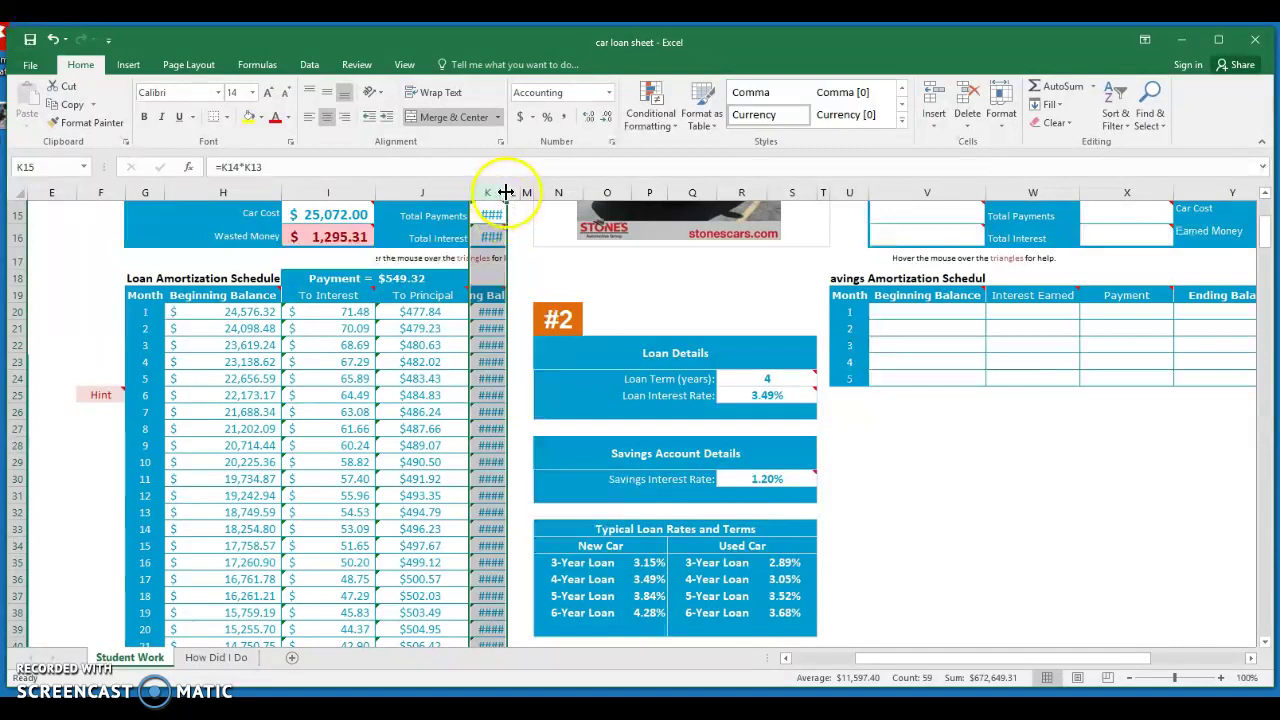
left_click_drag(507, 190, 560, 280)
scroll(552, 282, "up", 5)
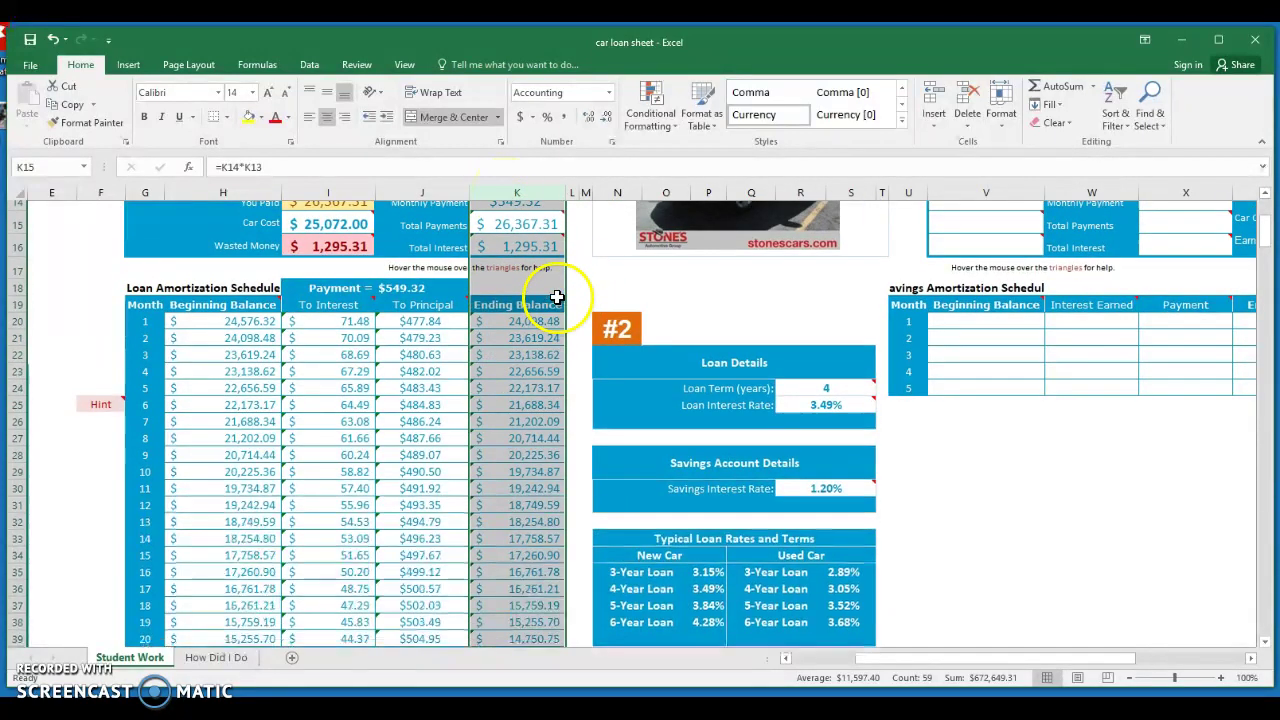
scroll(495, 300, "down", 6)
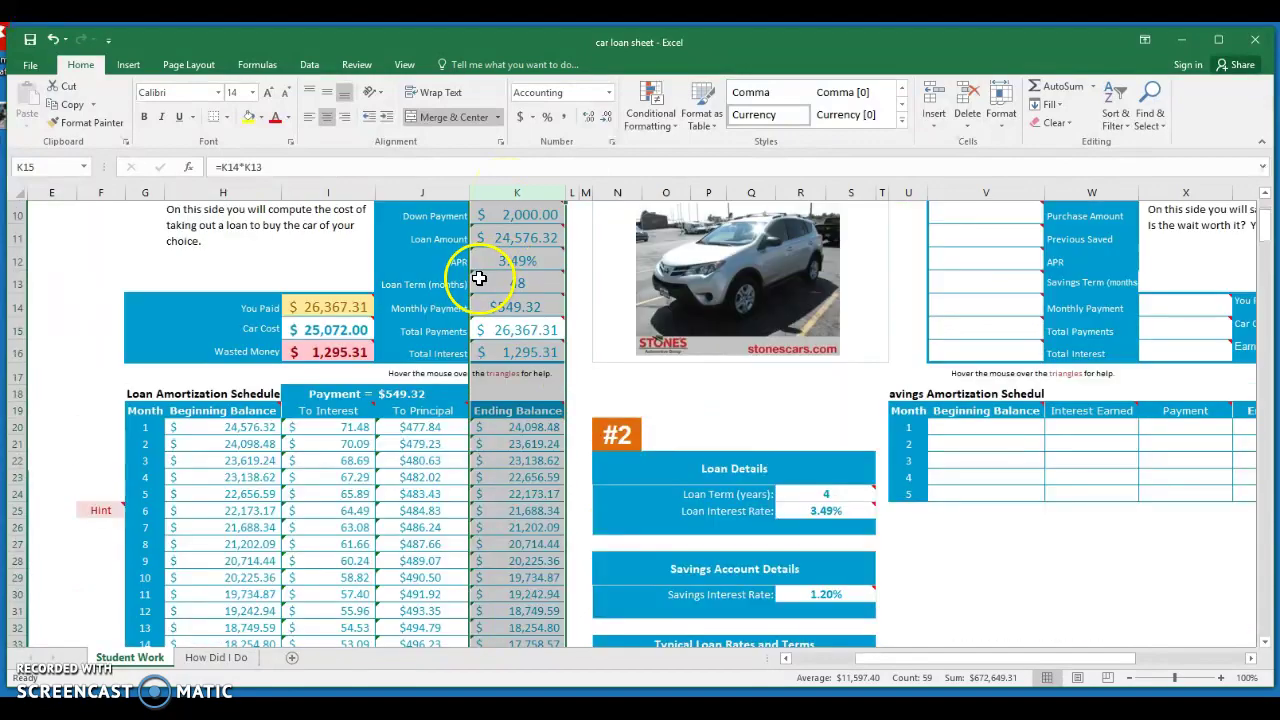
scroll(490, 310, "up", 4)
scroll(500, 320, "down", 3)
left_click(584, 250)
scroll(529, 291, "down", 1)
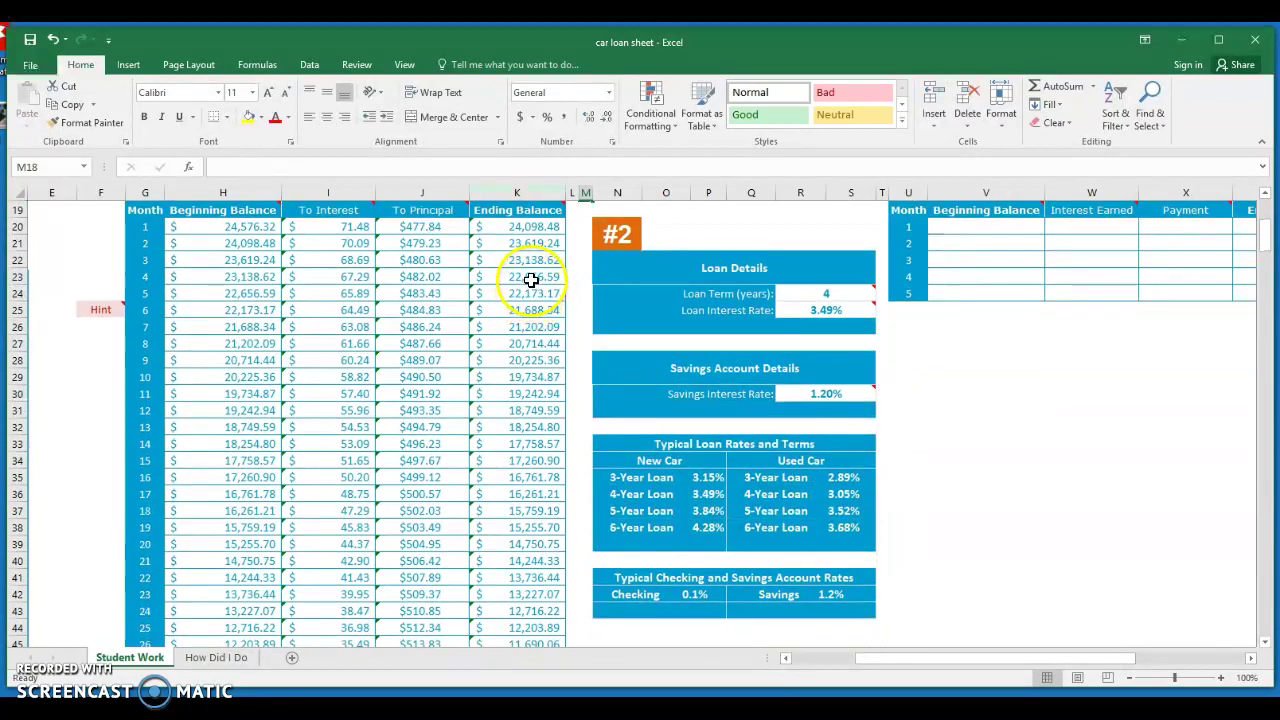
Step: Try changing the month 2 To Principal formula in J21 to =$J$19-I21
scroll(500, 285, "up", 2)
scroll(429, 320, "down", 1)
left_click(427, 305)
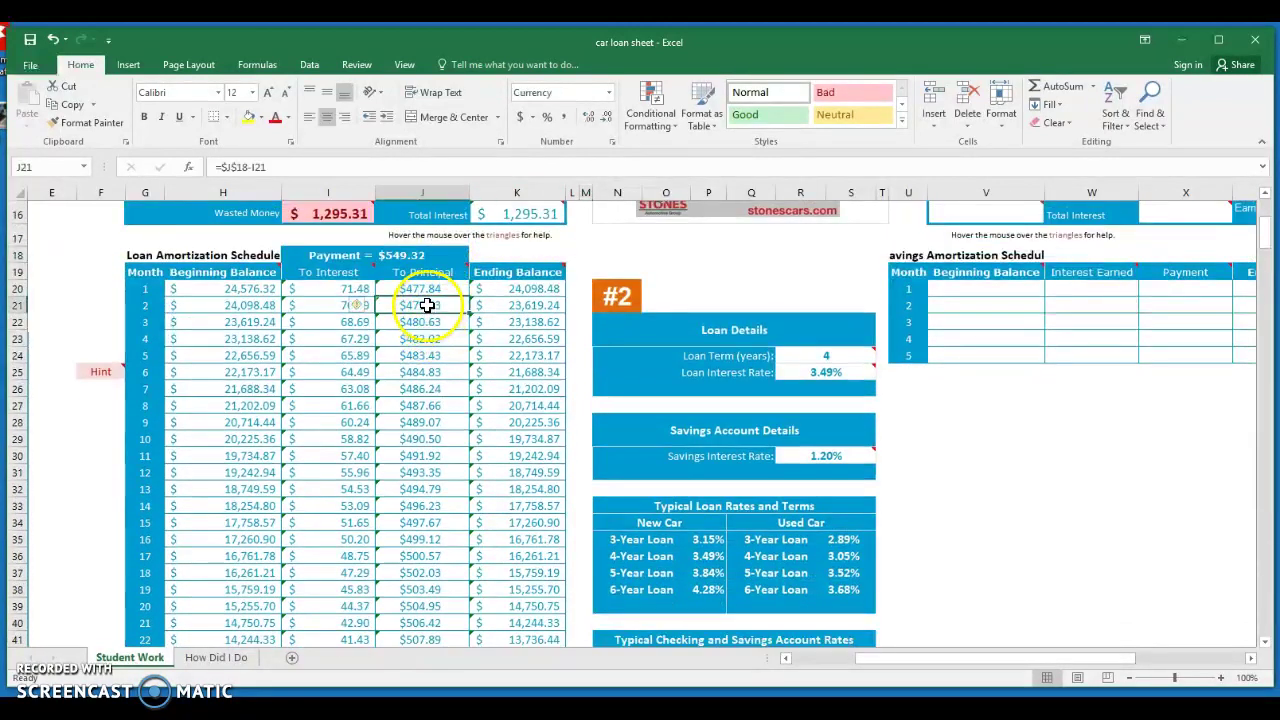
double_click(427, 305)
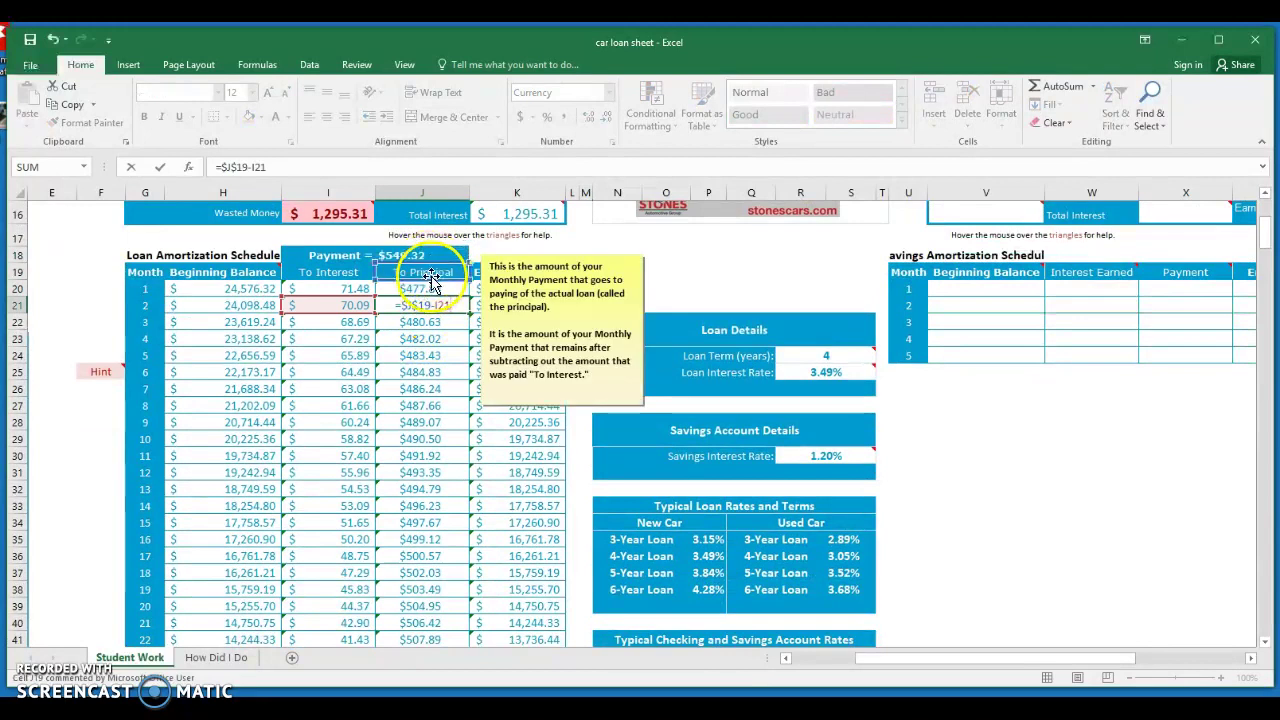
mouse_move(480, 278)
key("Return")
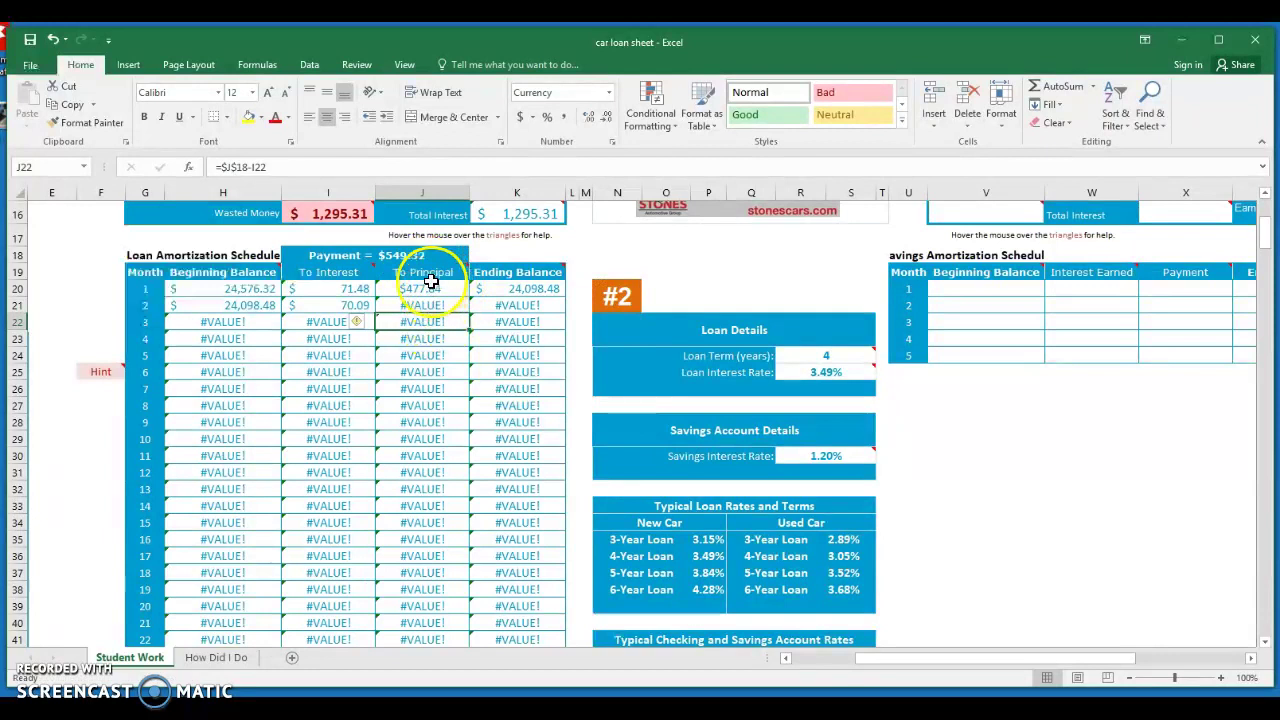
mouse_move(420, 270)
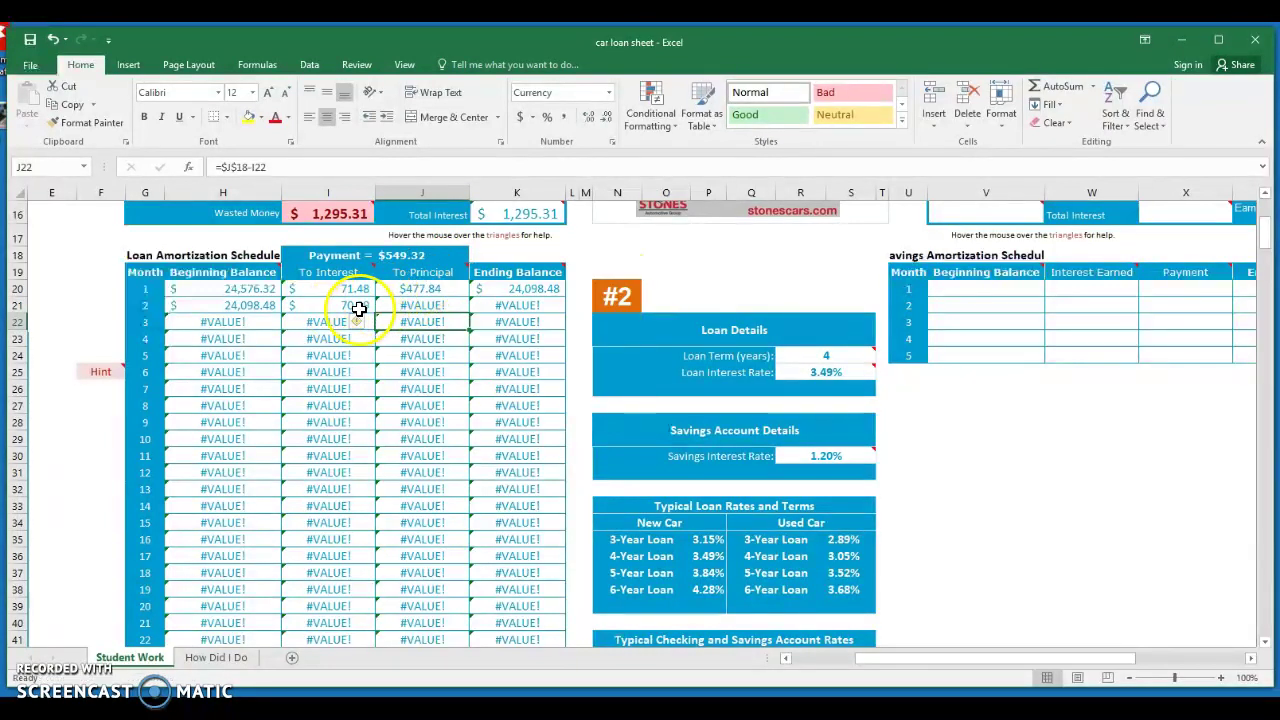
Step: Point the month 2 To Principal formula in J21 back to the payment cell, as =$J$18-I21
double_click(428, 302)
left_click(418, 256)
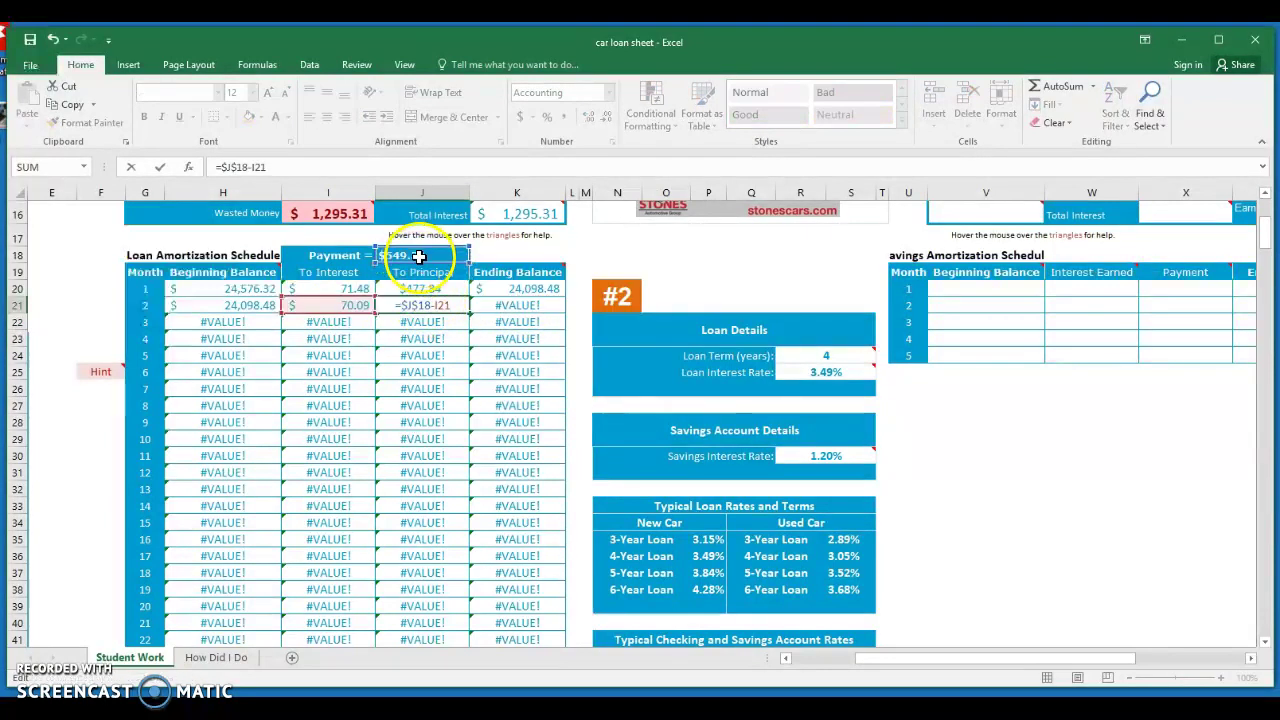
key("Return")
scroll(540, 345, "up", 3)
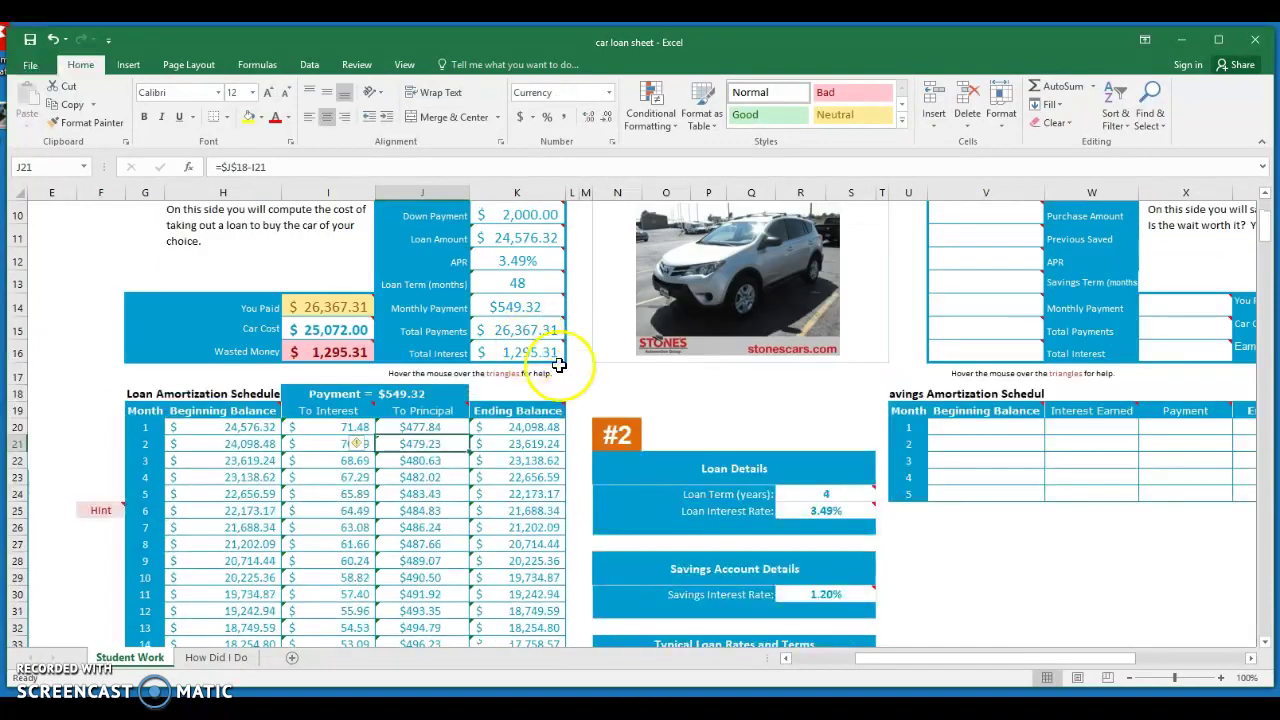
left_click(583, 385)
scroll(566, 380, "down", 2)
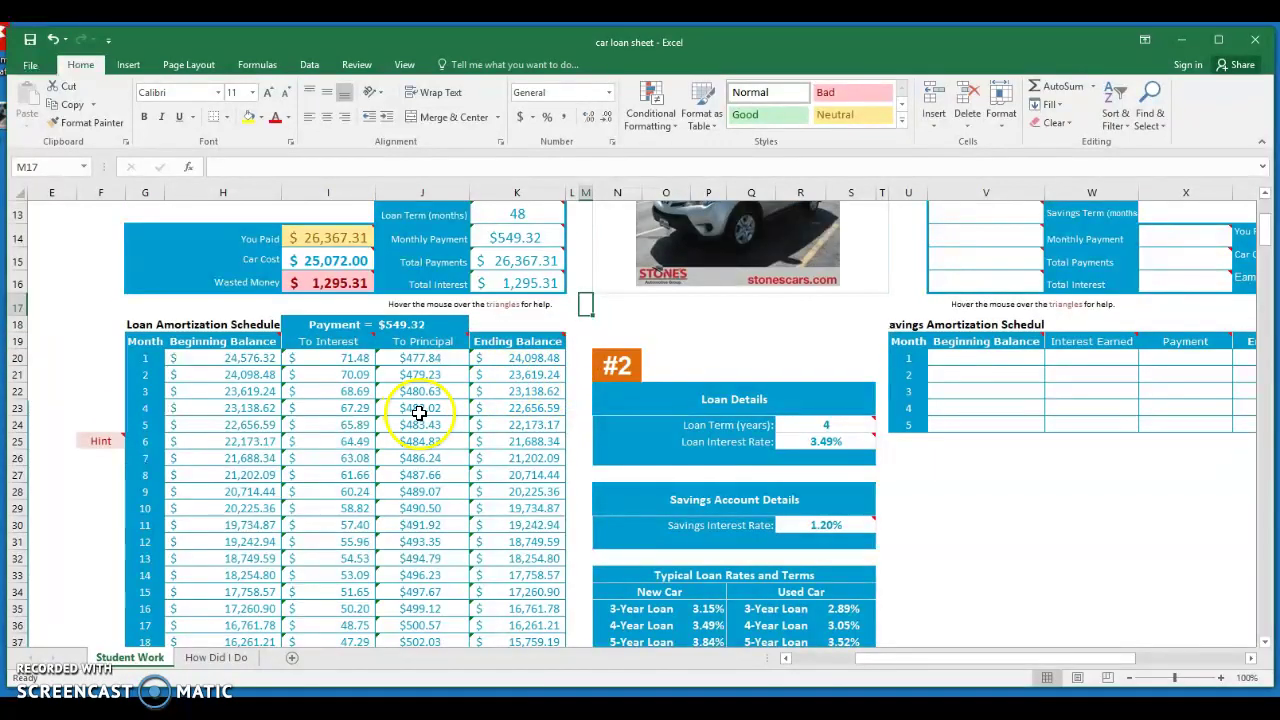
Step: Inspect the formulas in J21 and I20, and select the To Interest values from I20 down to I67
left_click(427, 369)
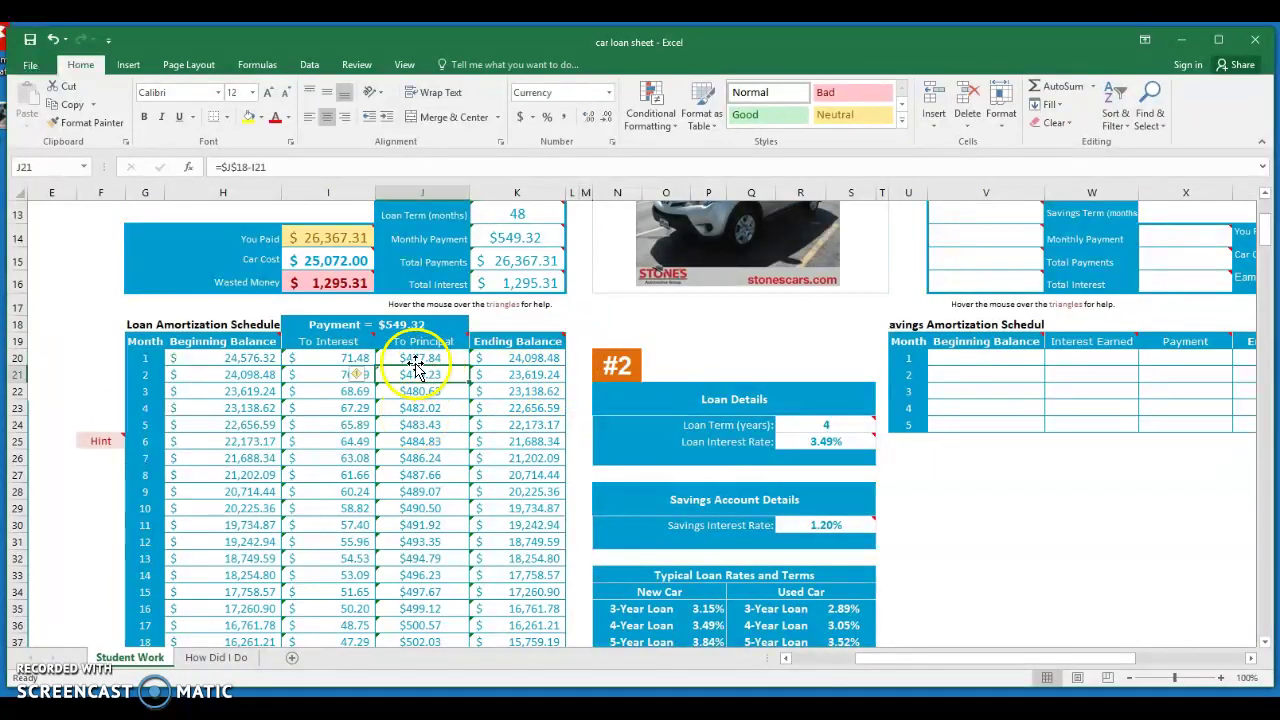
left_click(325, 358)
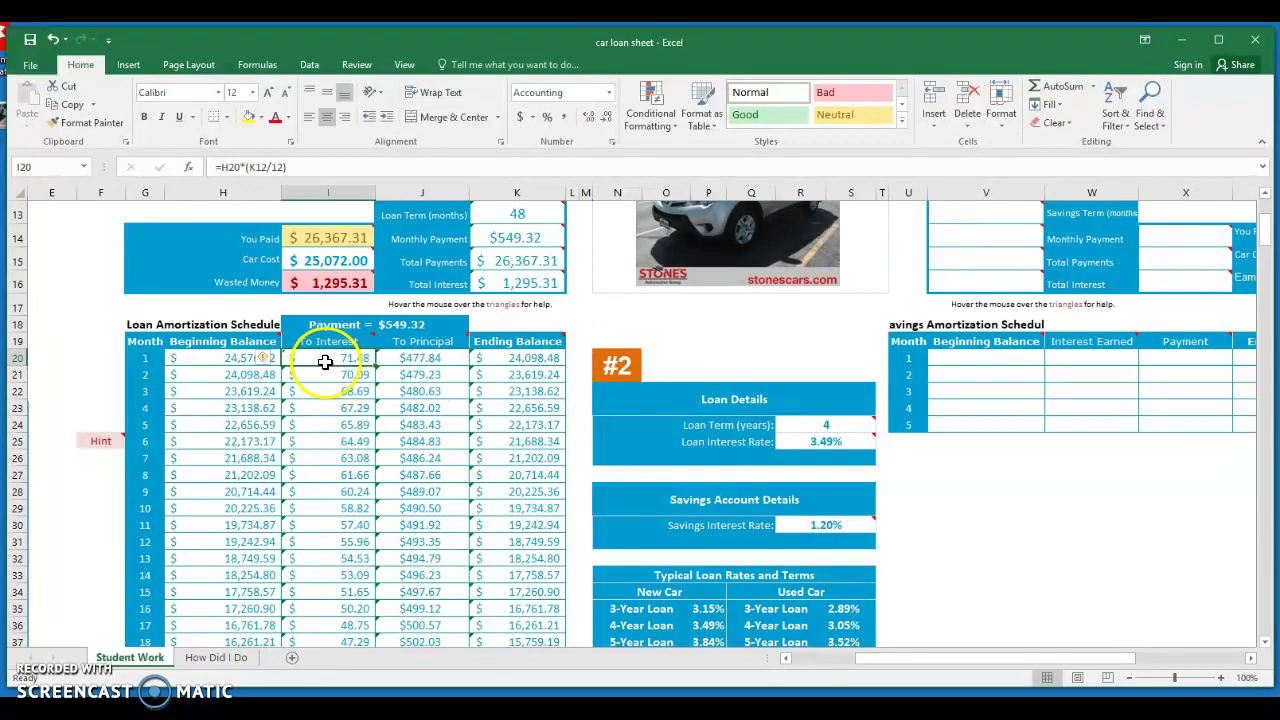
left_click_drag(325, 362, 341, 265)
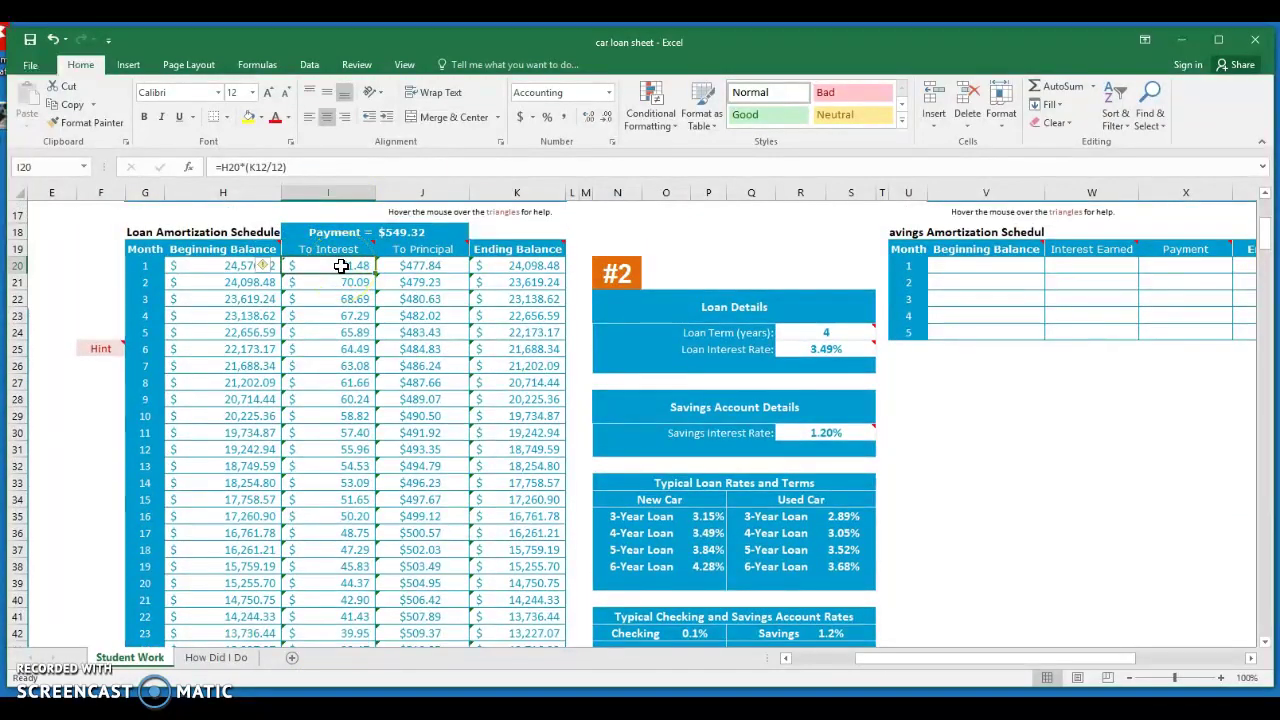
key("ctrl+shift+Down")
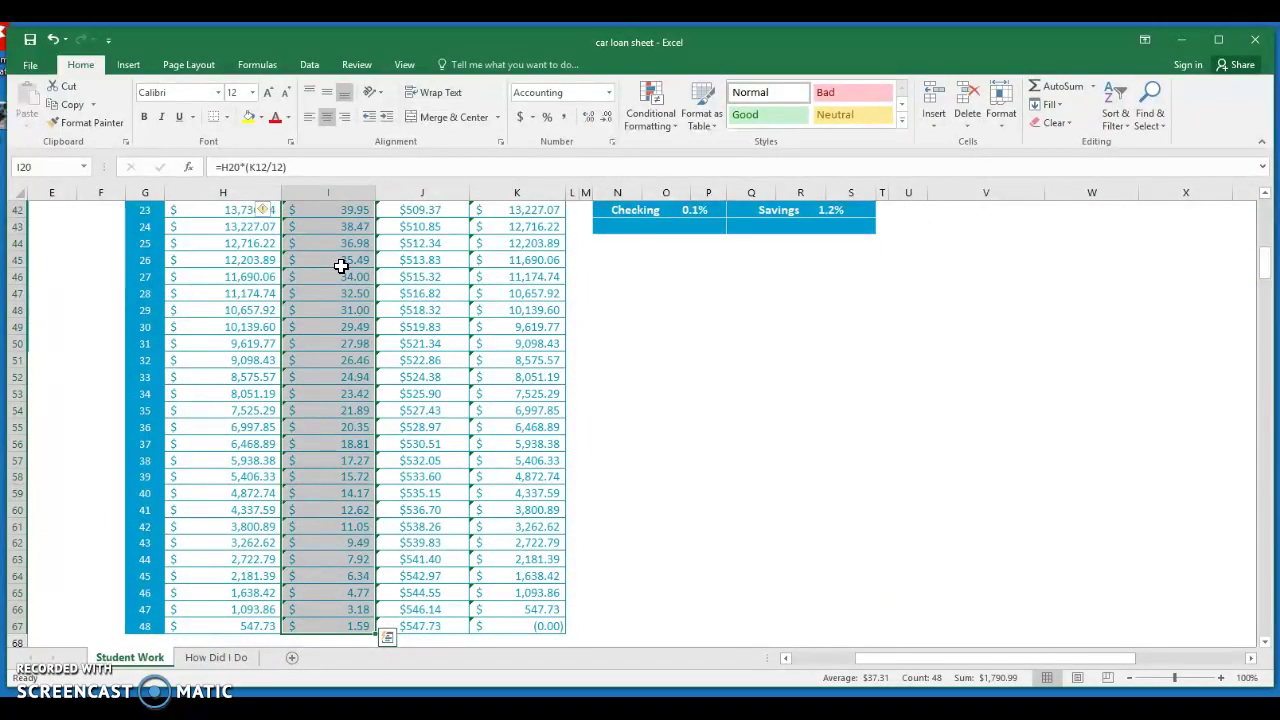
key("ctrl+q")
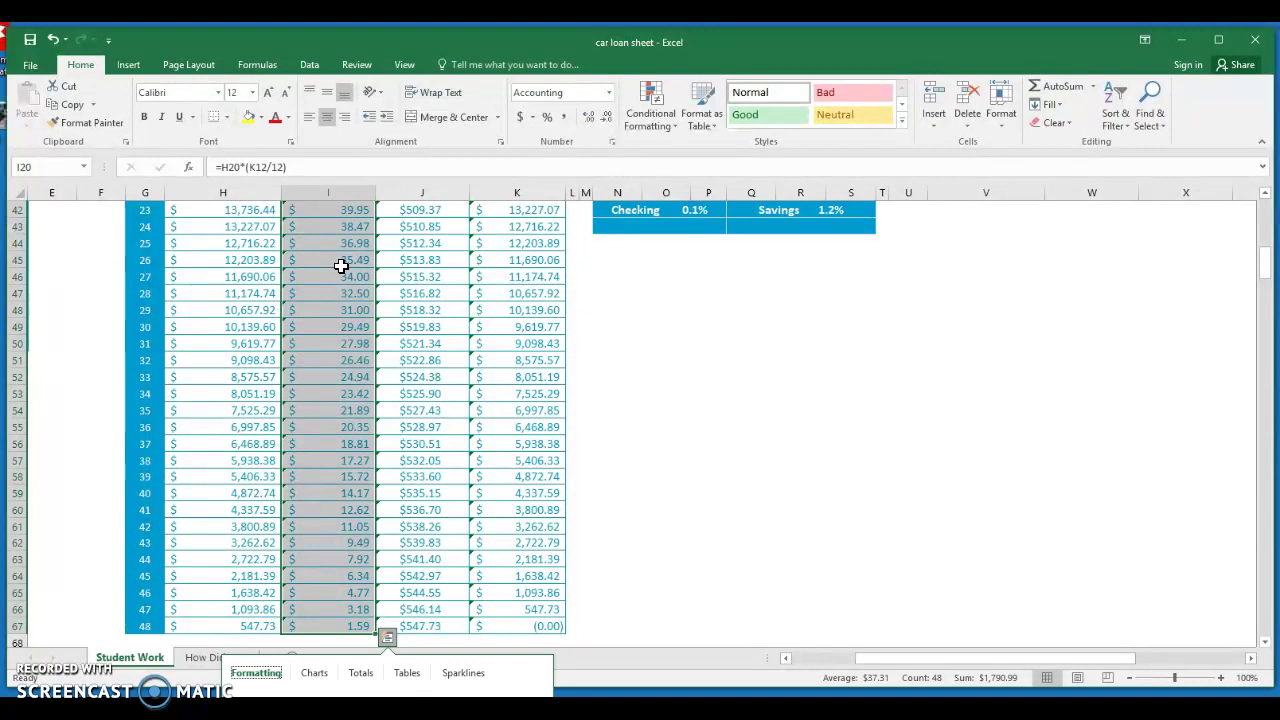
left_click(631, 423)
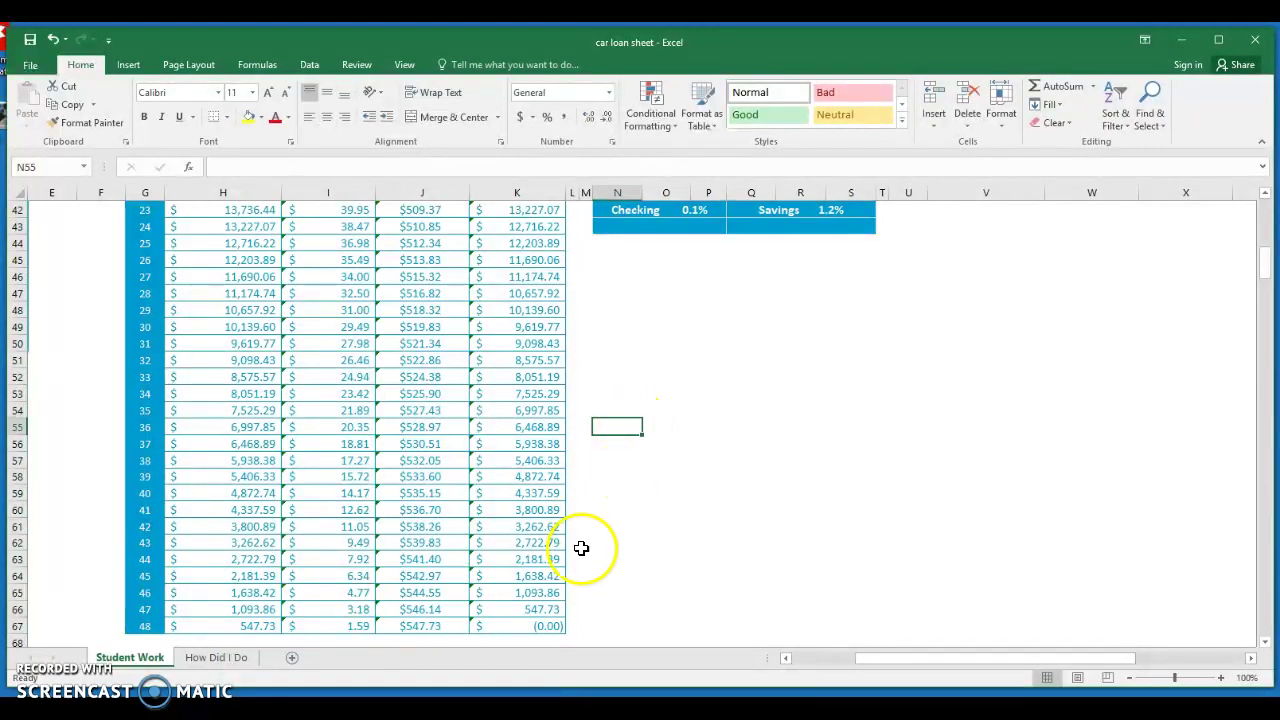
Step: Check the month 48 To Interest formula in I67 and return to the loan summary above the schedule
scroll(574, 546, "down", 4)
scroll(585, 534, "up", 2)
scroll(540, 530, "down", 5)
scroll(430, 490, "up", 1)
left_click(354, 328)
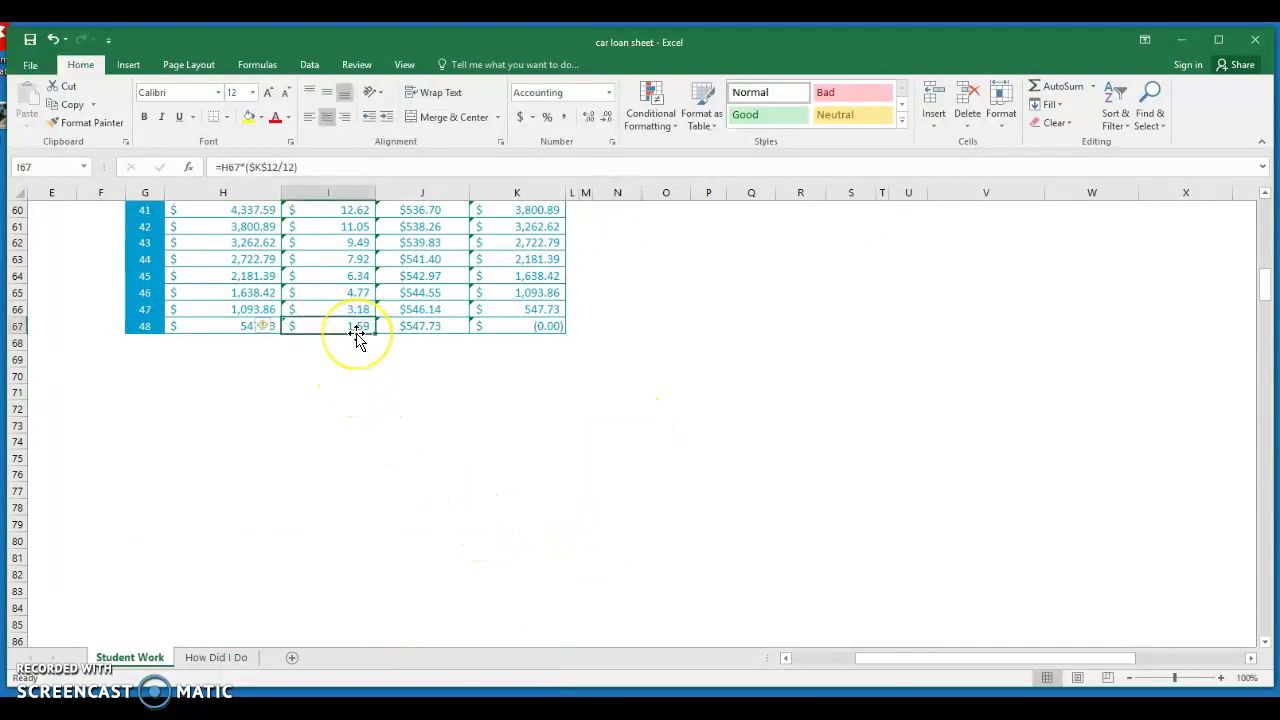
key("ctrl+Up")
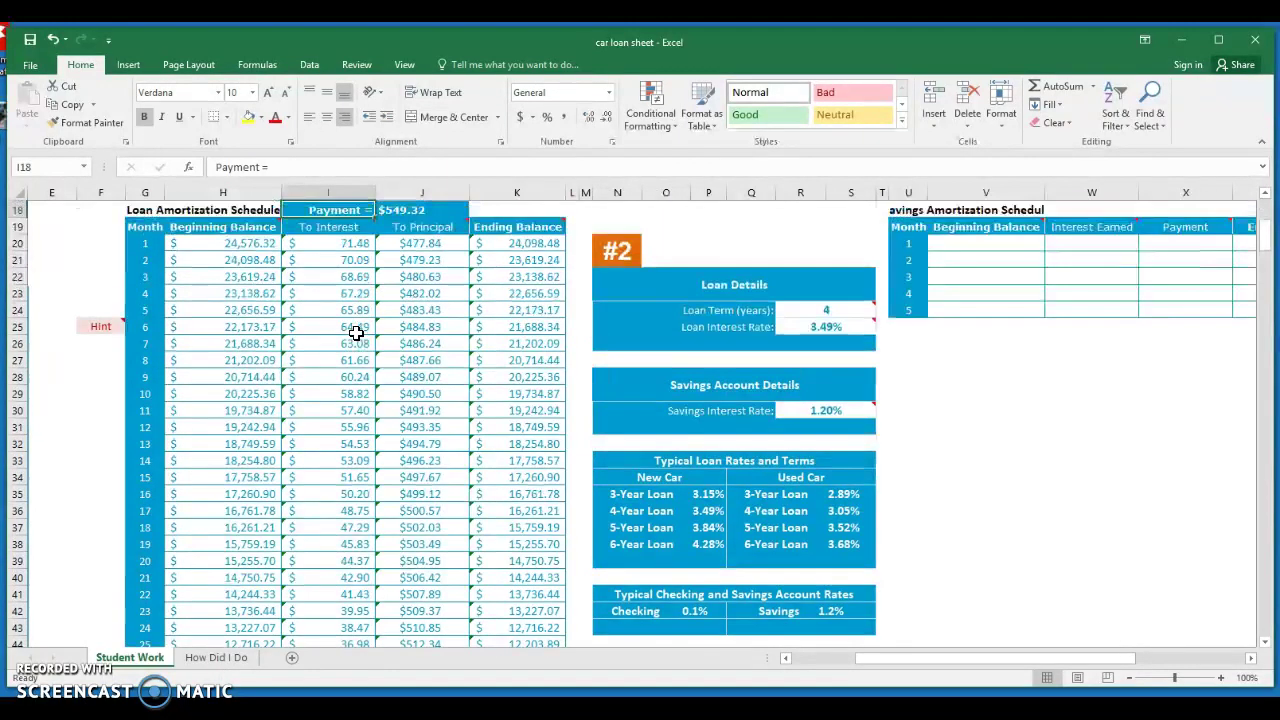
key("ctrl+Up")
key("ctrl+Up")
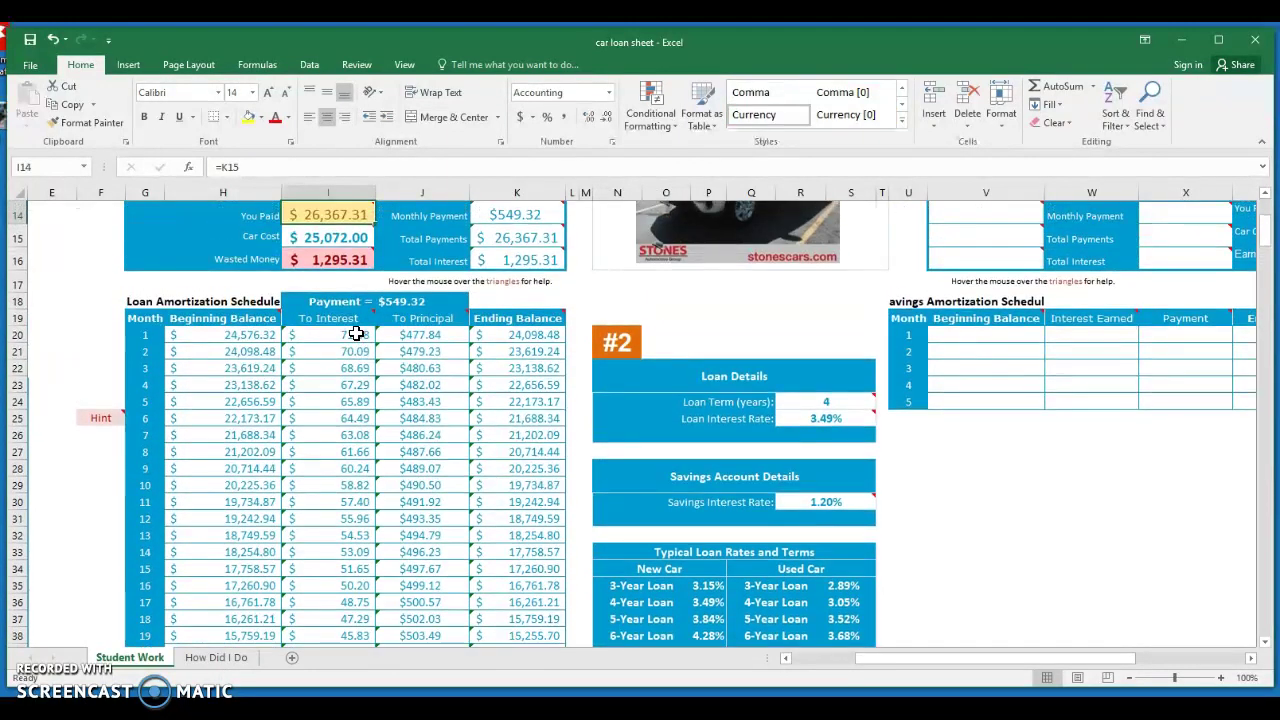
key("ctrl+Up")
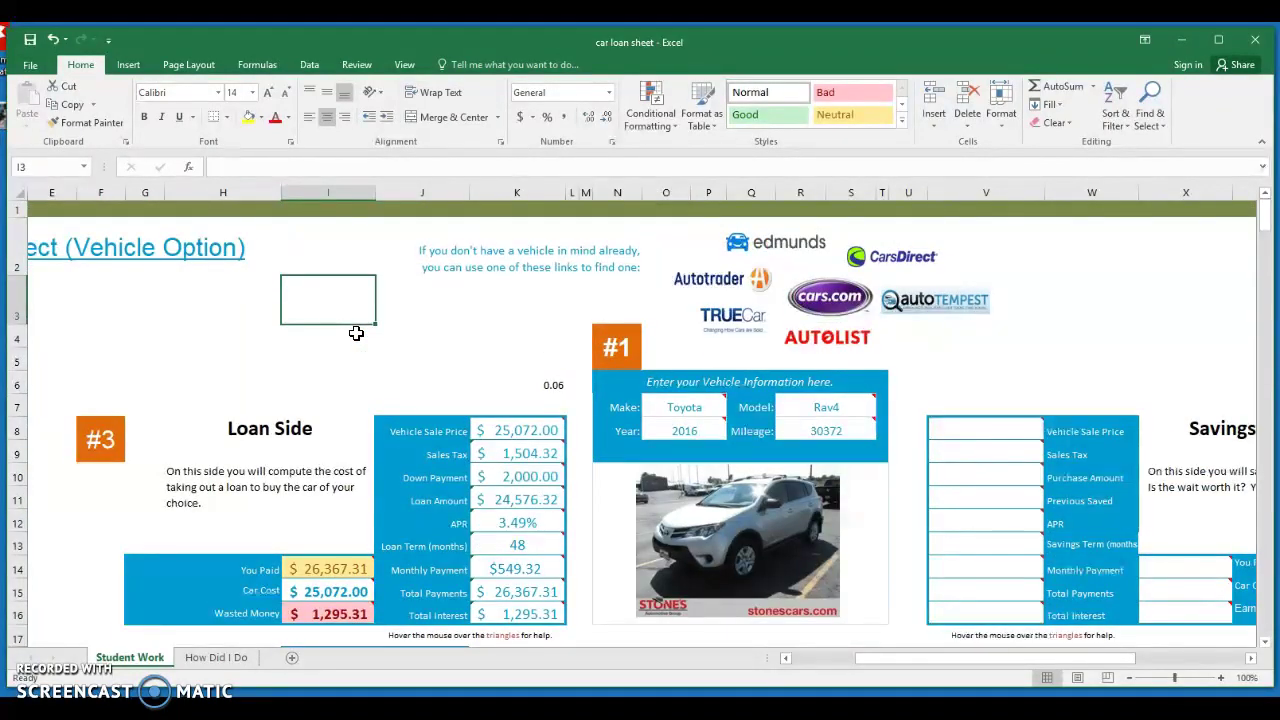
scroll(360, 332, "down", 2)
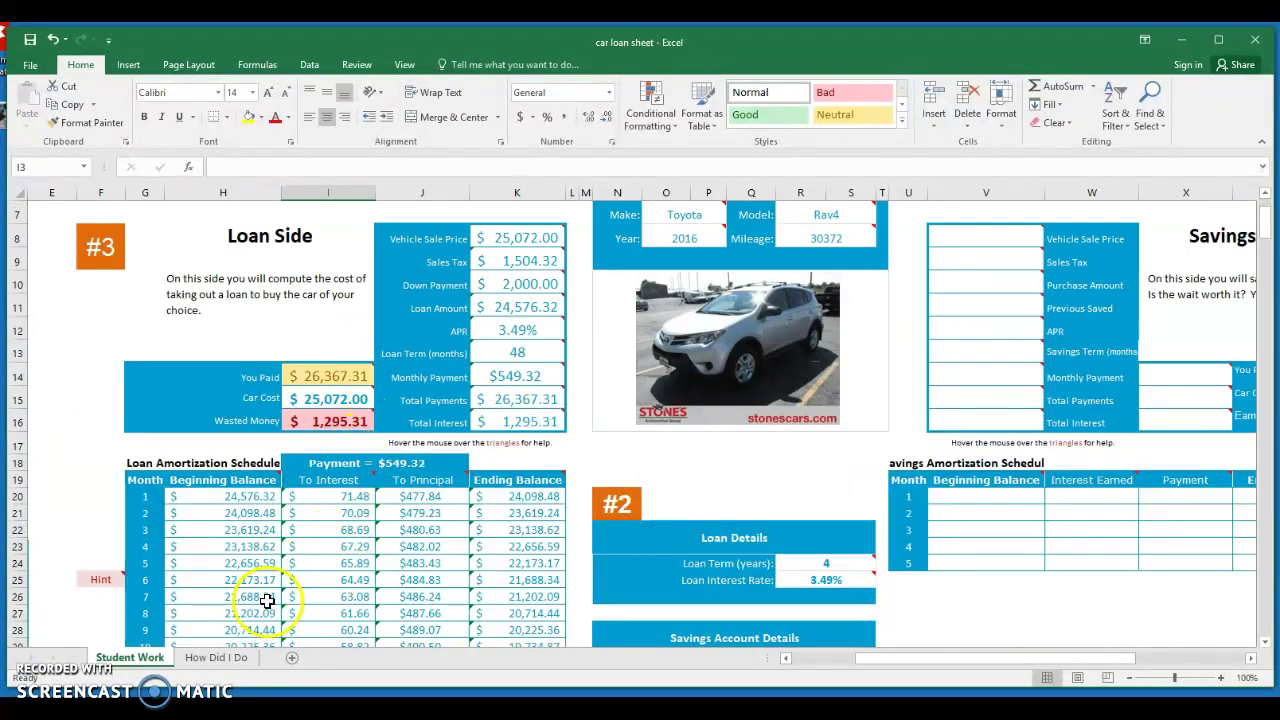